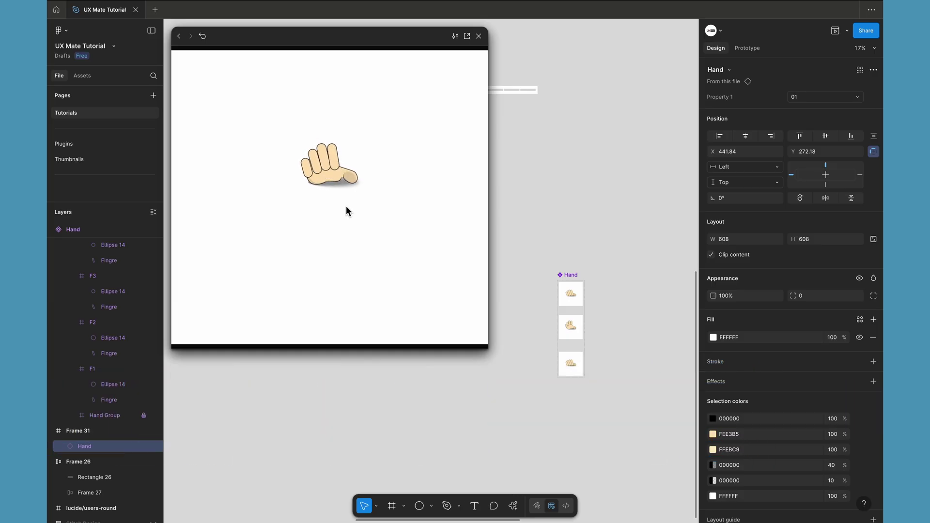
Close the prototype preview and bring Frame 31 and the three Hand variants into view
click(479, 37)
click(445, 189)
scroll(446, 193, down, 3)
scroll(446, 195, down, 1)
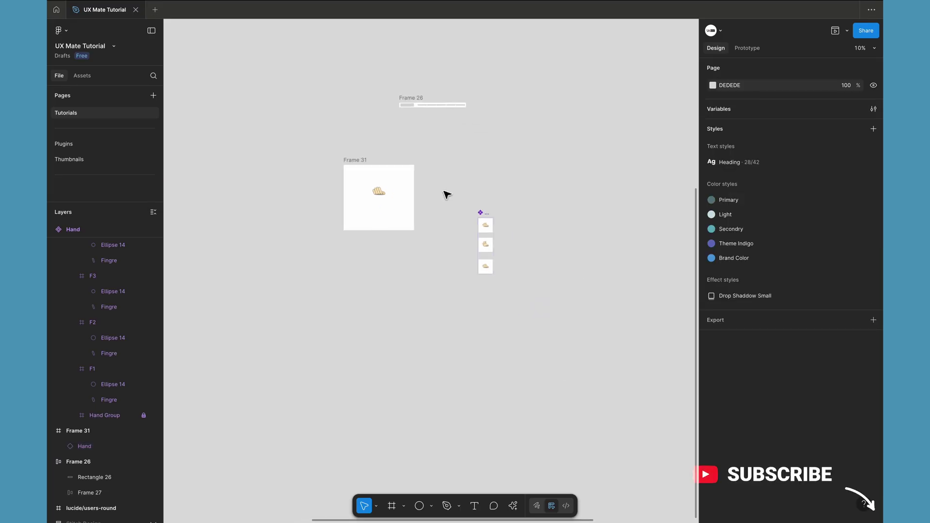
scroll(410, 158, up, 5)
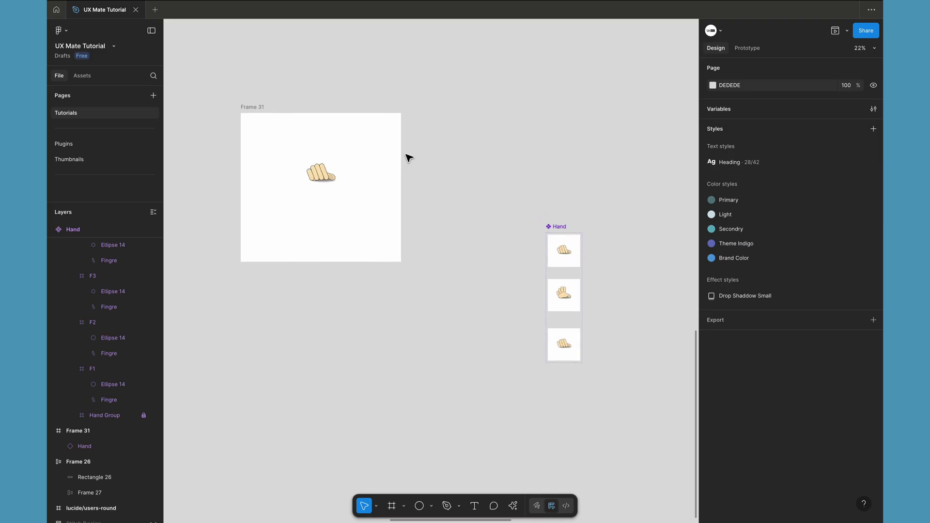
scroll(464, 277, down, 2)
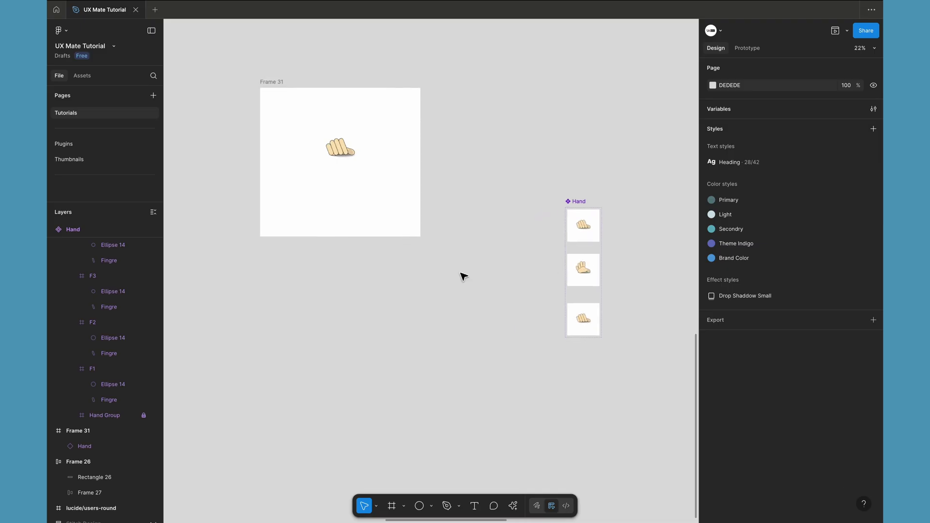
scroll(464, 277, right, 2)
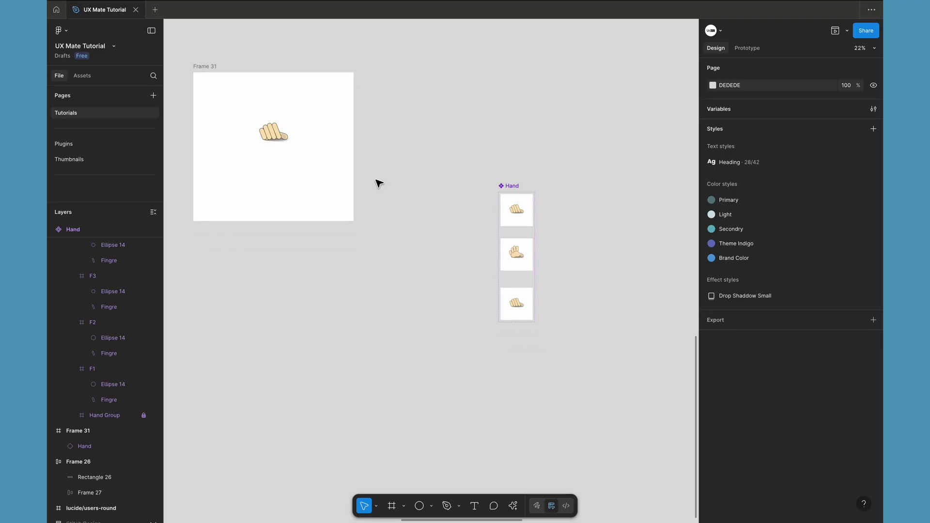
Move the Hand component set further right on the canvas
click(293, 127)
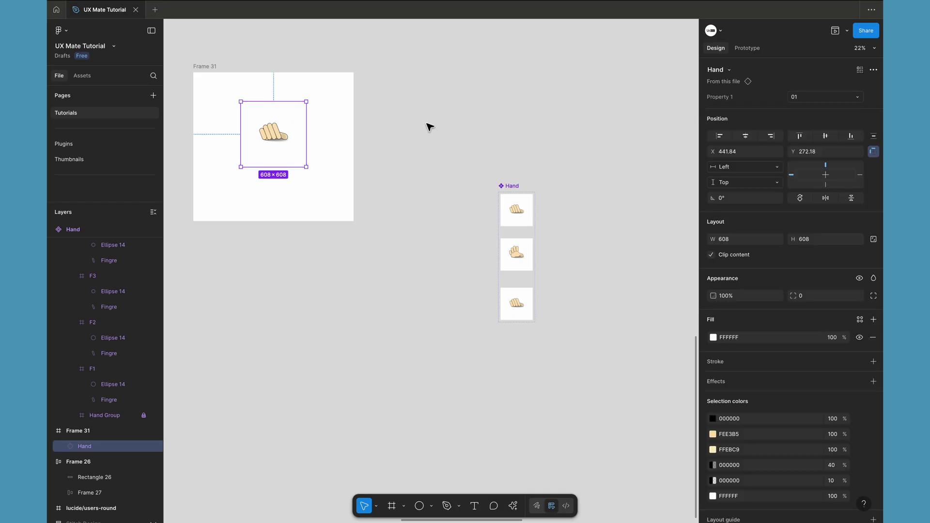
click(518, 222)
scroll(467, 243, right, 3)
scroll(466, 242, down, 2)
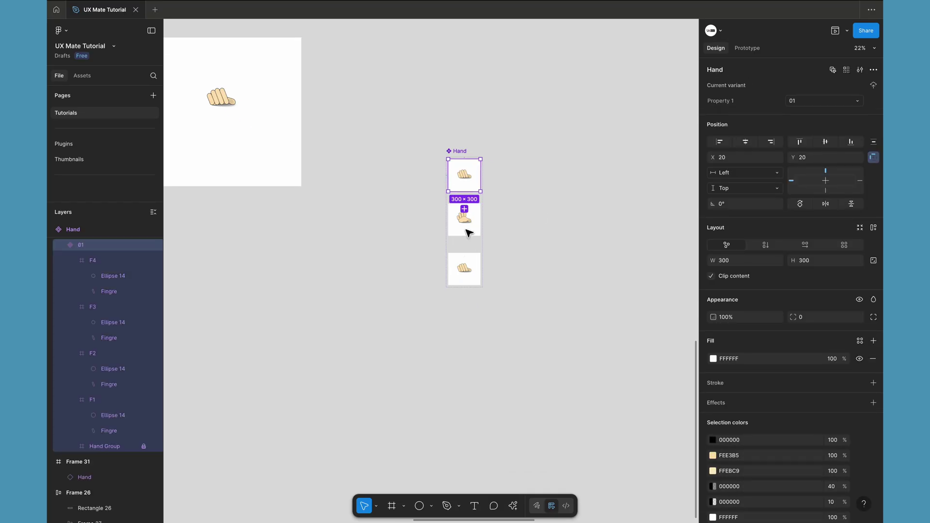
click(461, 151)
drag(461, 152, 579, 137)
click(329, 141)
Delete the Hand instance from Frame 31
scroll(330, 141, up, 1)
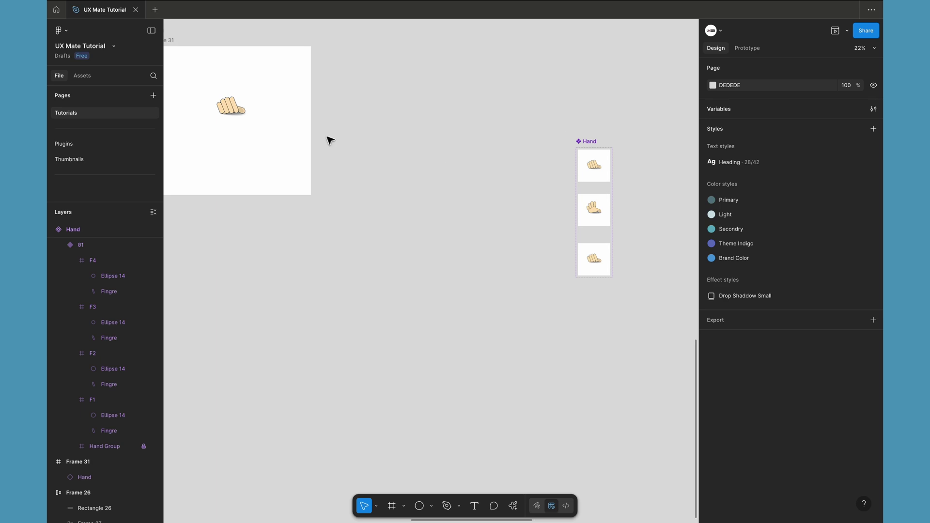
click(224, 113)
key(Delete)
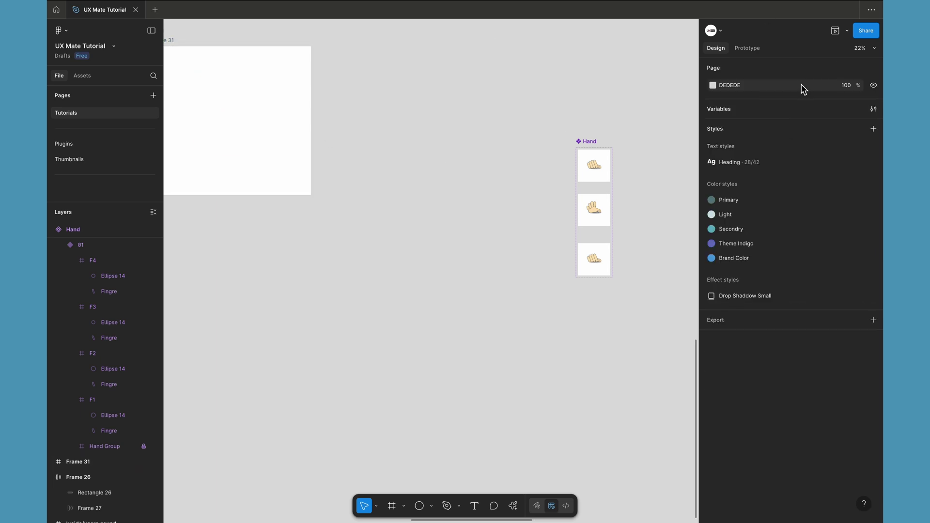
Drag out Hand variant 01 as a new 300×300 instance left of the component set
click(603, 165)
drag(605, 167, 441, 167)
scroll(439, 165, up, 3)
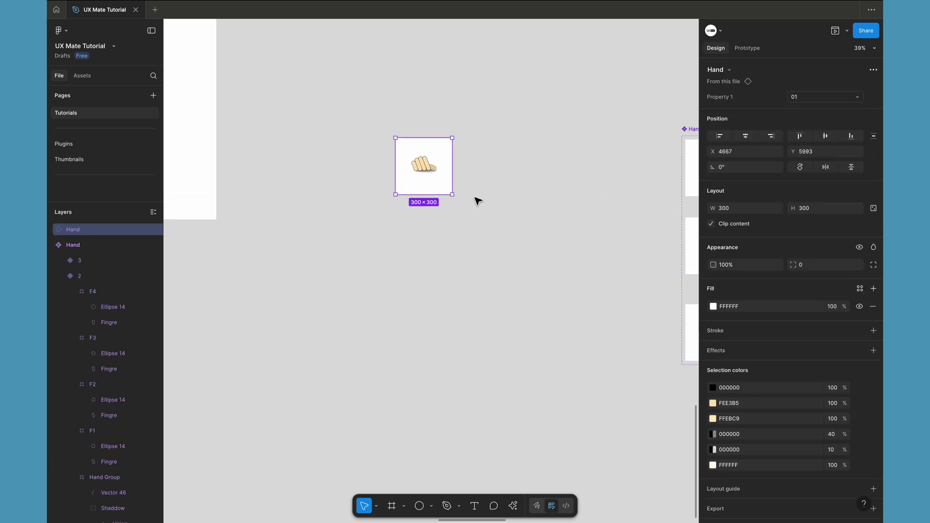
scroll(638, 204, right, 5)
scroll(475, 214, left, 3)
scroll(368, 237, up, 3)
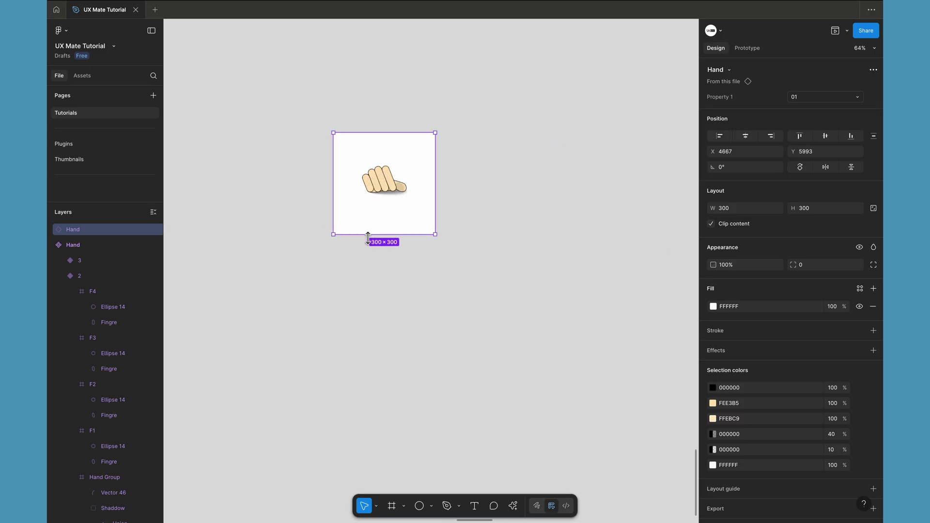
scroll(368, 237, up, 2)
scroll(380, 197, left, 3)
scroll(380, 197, up, 1)
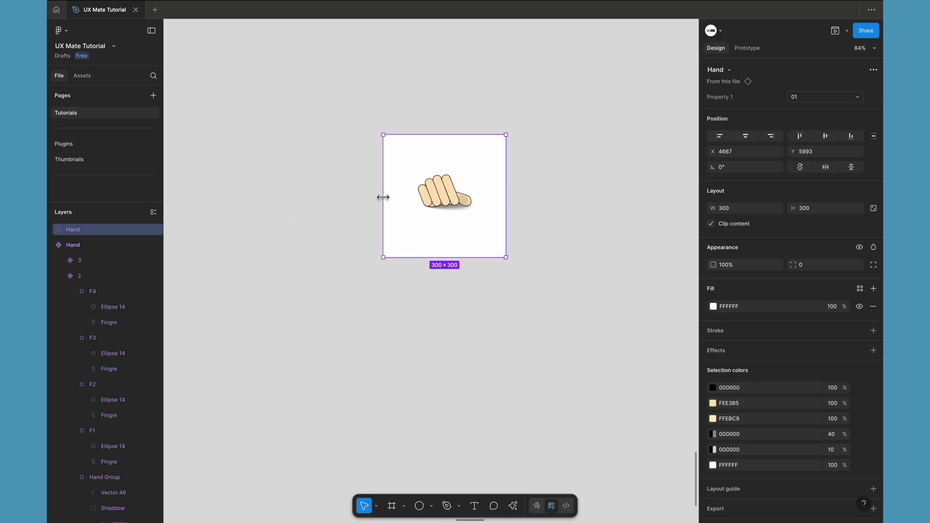
click(873, 70)
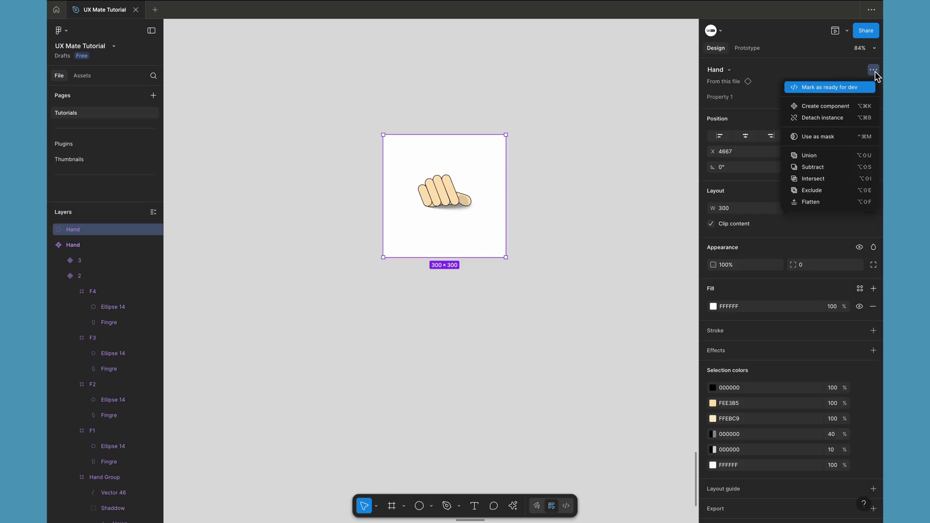
Detach the new Hand instance into a plain Hand frame
click(815, 121)
click(536, 259)
scroll(427, 204, down, 2)
scroll(427, 204, down, 2)
click(413, 165)
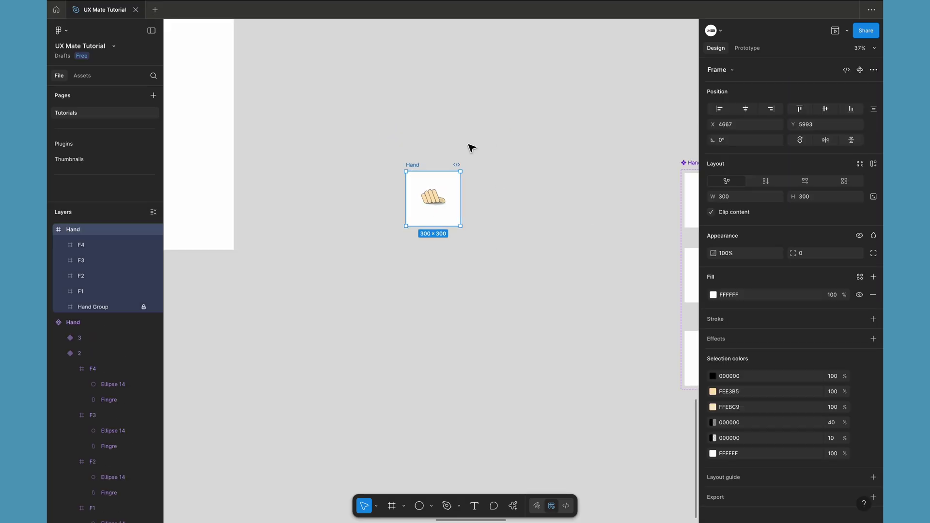
scroll(626, 160, right, 3)
scroll(625, 160, down, 1)
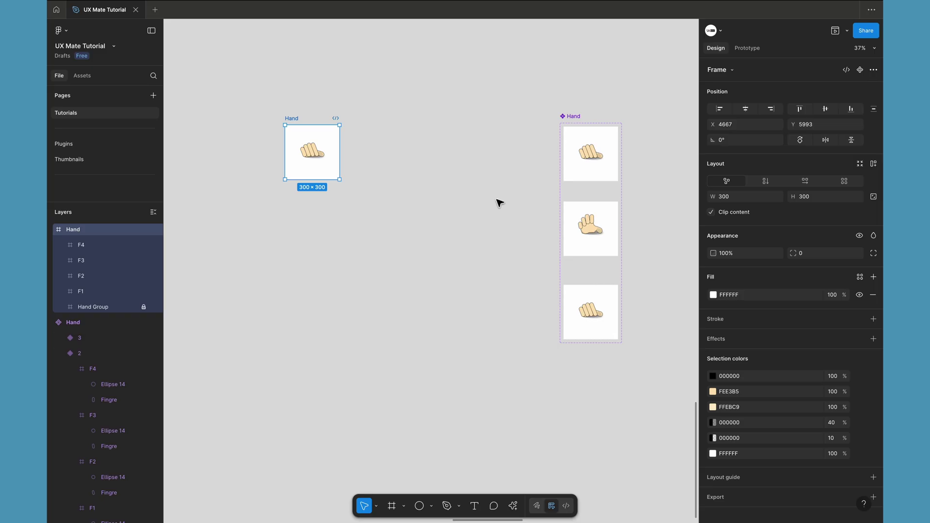
scroll(485, 208, left, 2)
Select the finger frames F1 through F4 in the Layers panel
click(84, 293)
shift+click(88, 277)
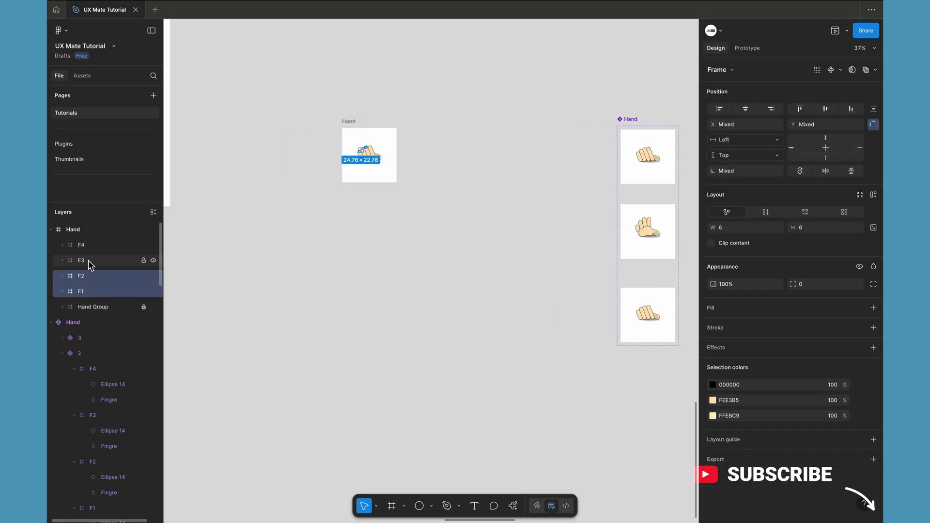
click(87, 246)
click(403, 232)
scroll(348, 122, up, 5)
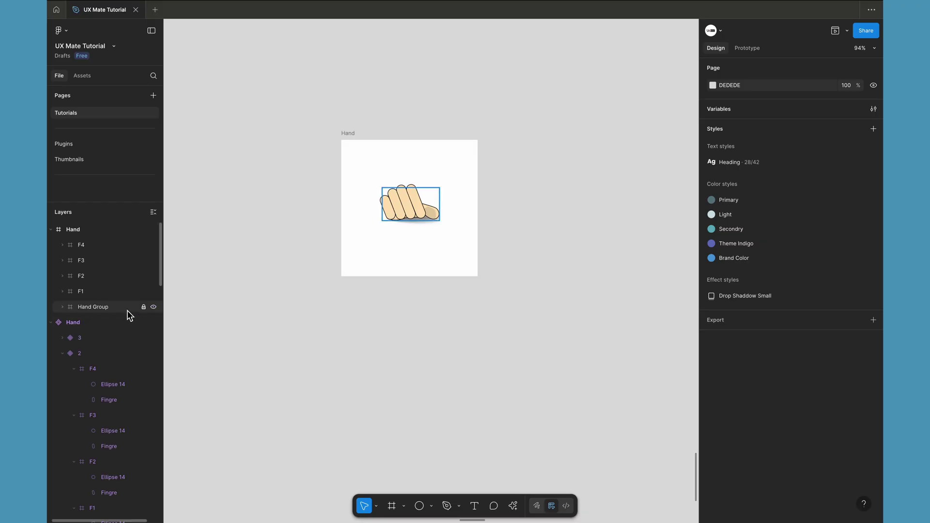
click(118, 294)
shift+click(98, 246)
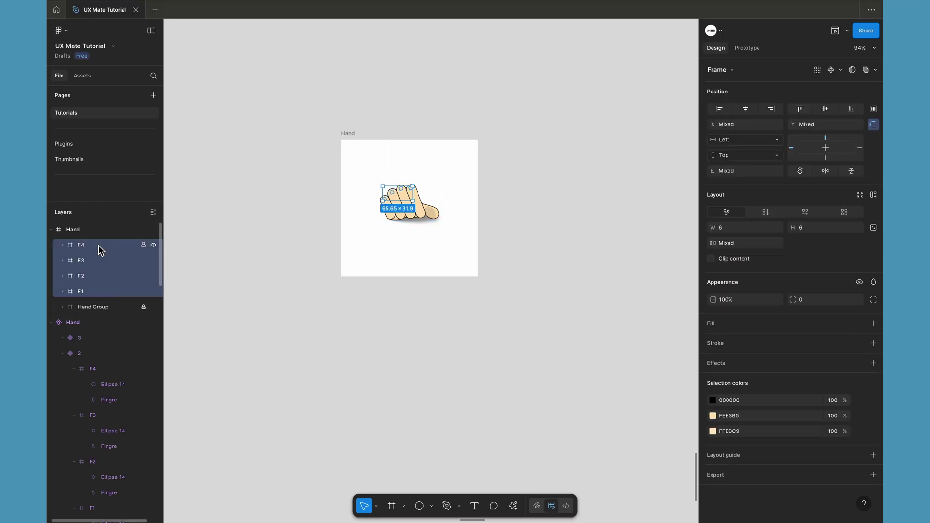
Delete the four finger frames F1–F4 from the Hand frame
key(Delete)
scroll(378, 242, up, 4)
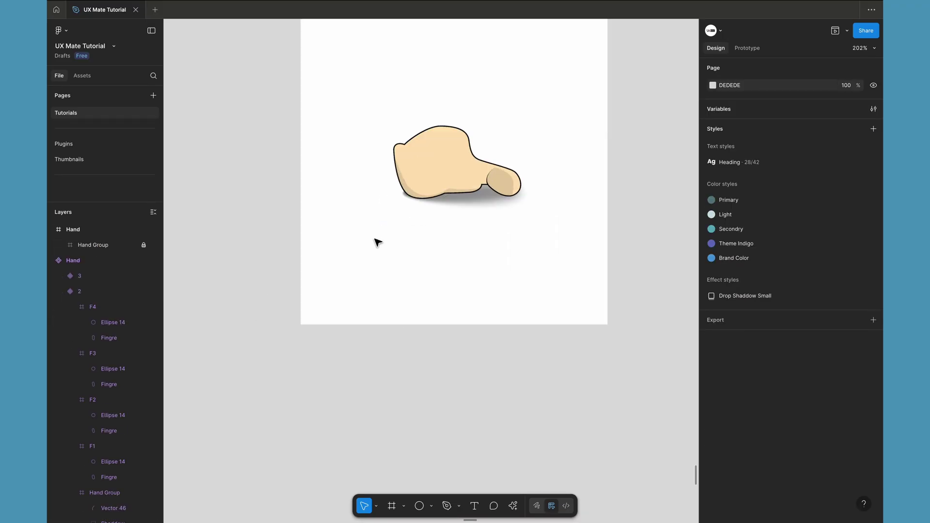
scroll(378, 243, up, 1)
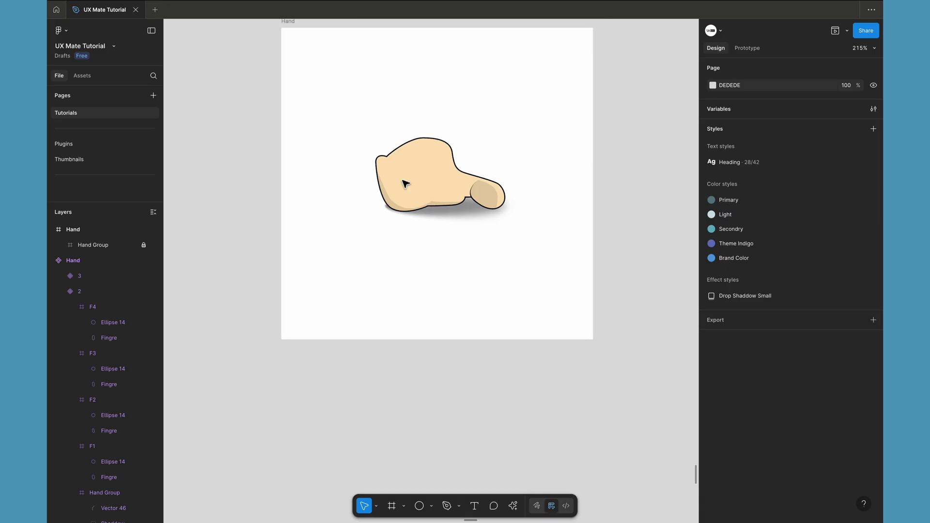
scroll(405, 183, up, 3)
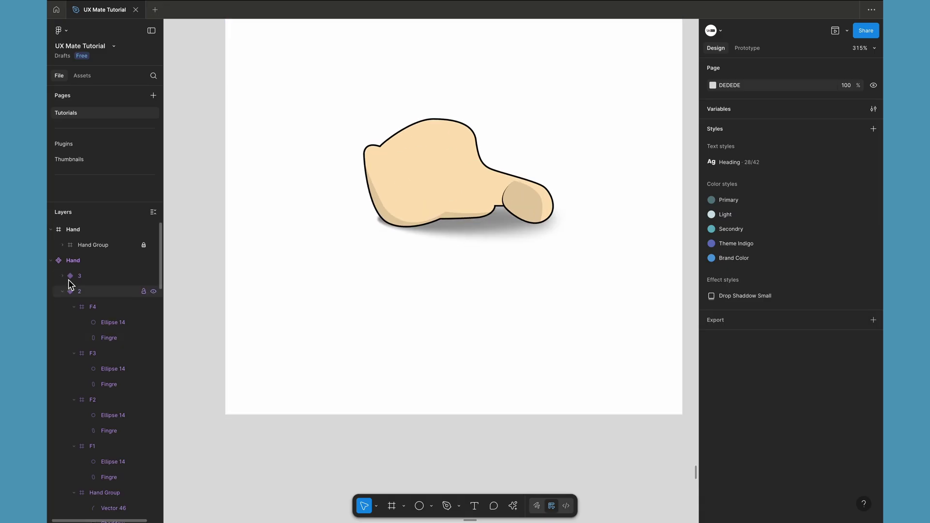
Nudge the Vector 44 shadow slightly left and up inside the Hand Group
click(62, 244)
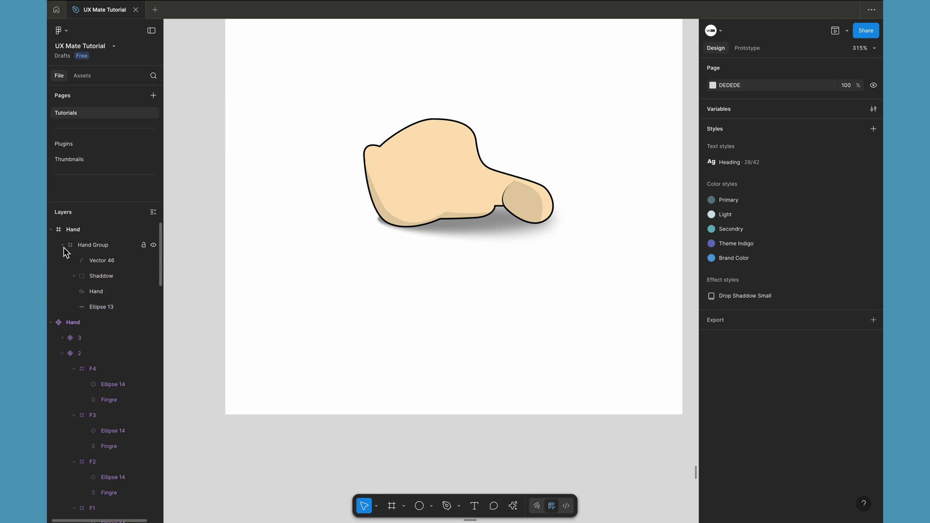
click(107, 261)
scroll(530, 221, up, 8)
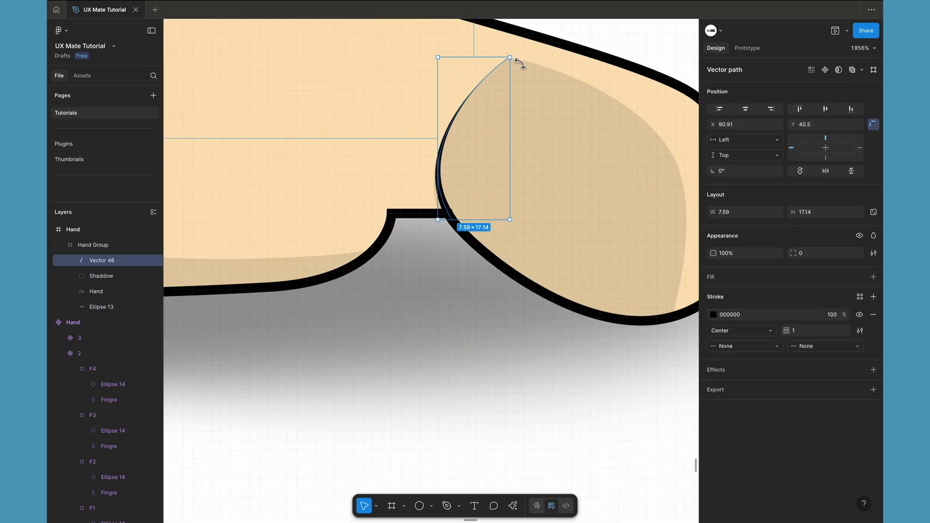
scroll(384, 163, down, 4)
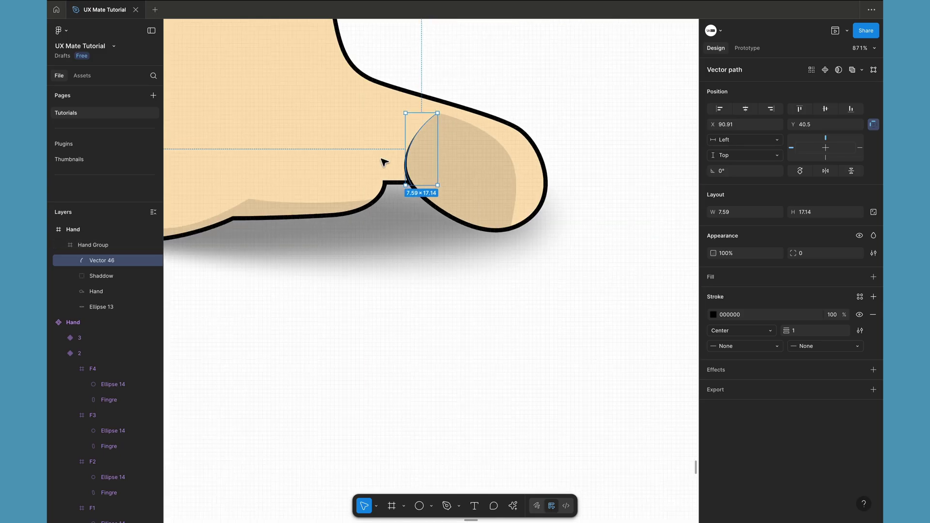
scroll(383, 163, down, 3)
click(276, 220)
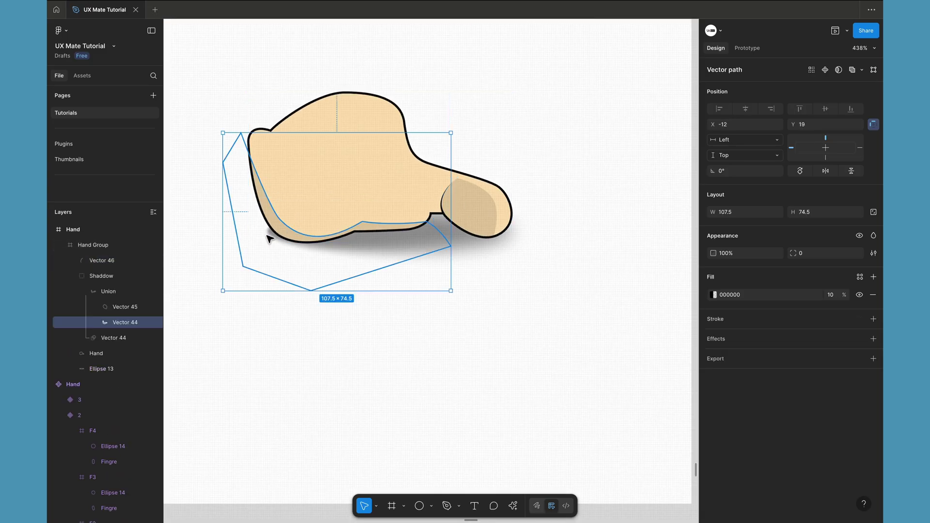
scroll(291, 234, up, 2)
drag(291, 233, 283, 228)
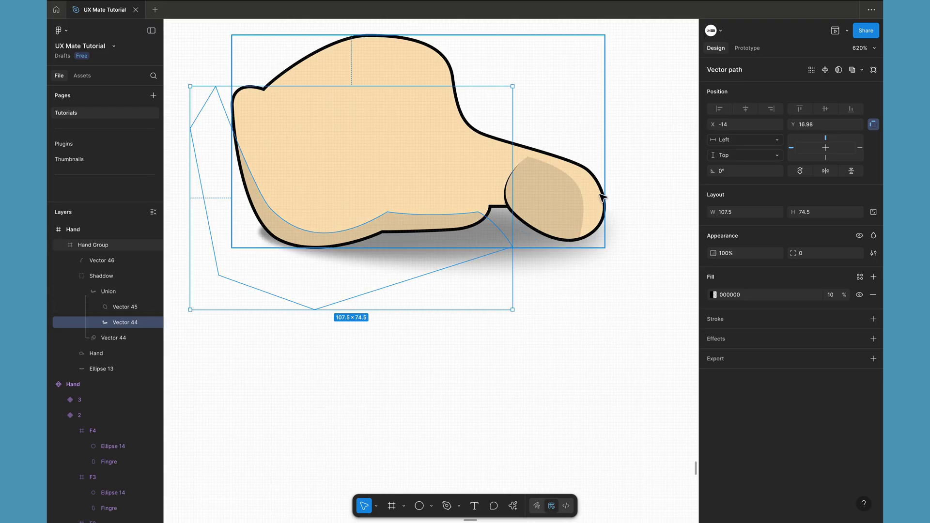
Rotate the Vector 45 shadow to about 9.87°, then collapse and lock Hand Group
click(124, 307)
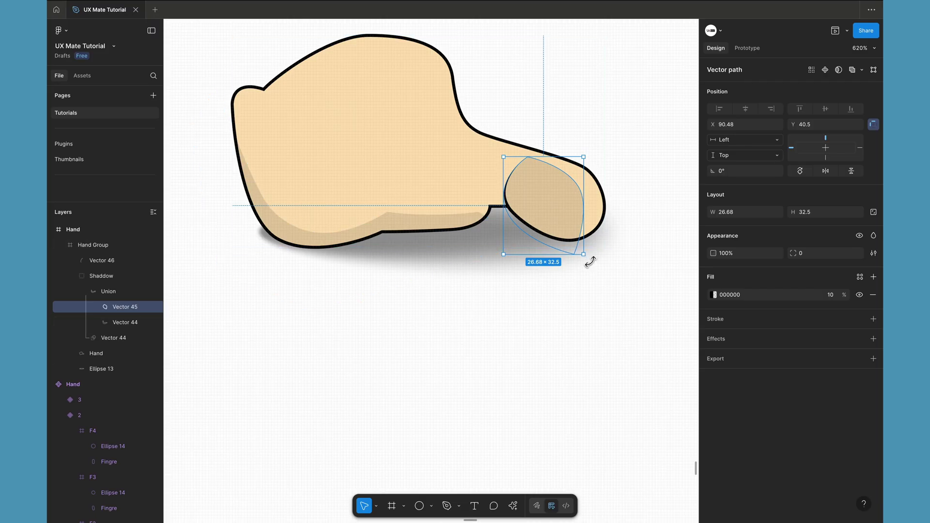
drag(590, 262, 603, 257)
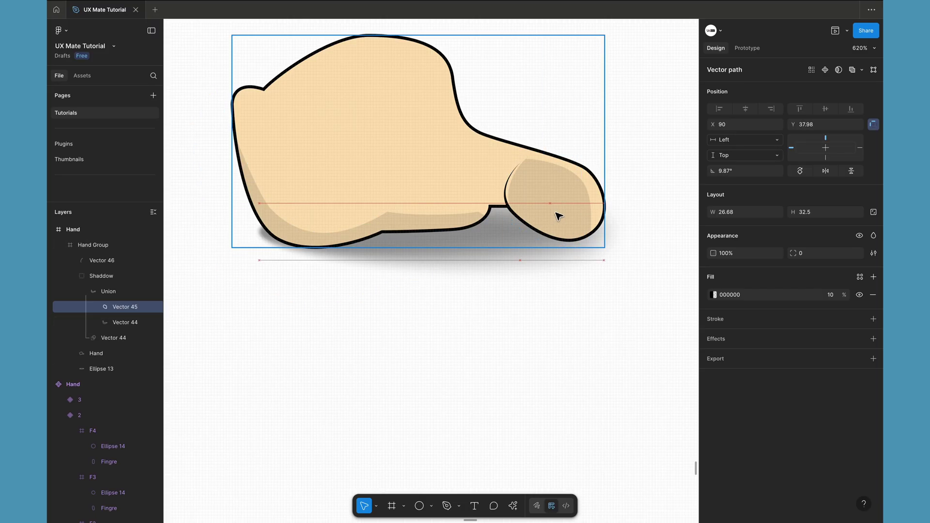
click(544, 266)
scroll(376, 243, down, 3)
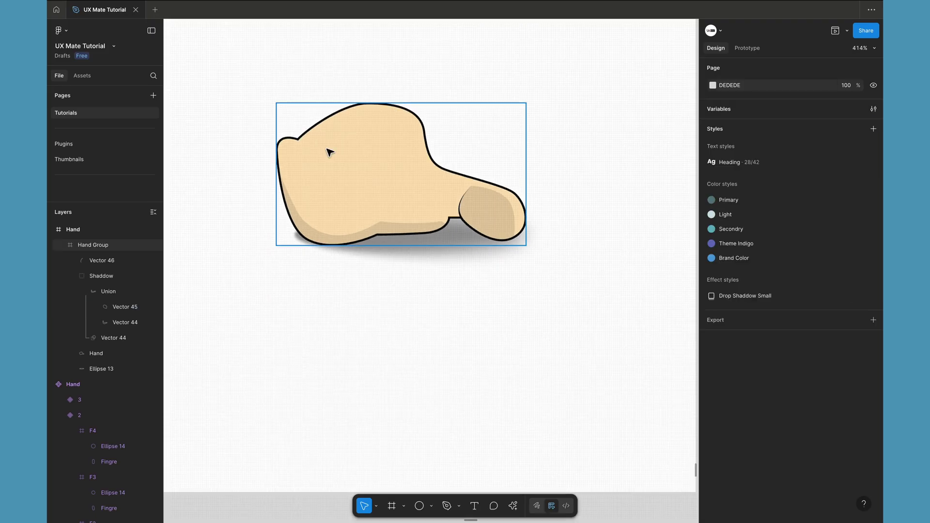
scroll(447, 359, down, 3)
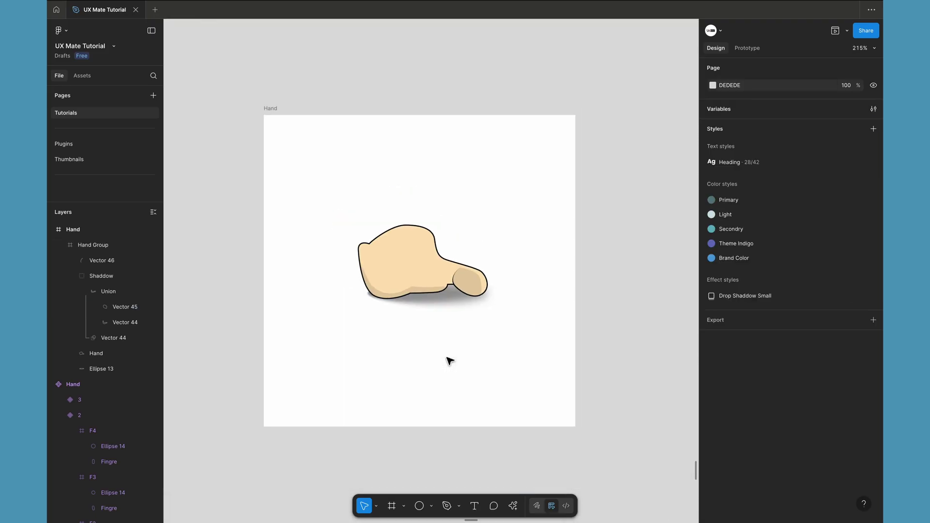
click(63, 245)
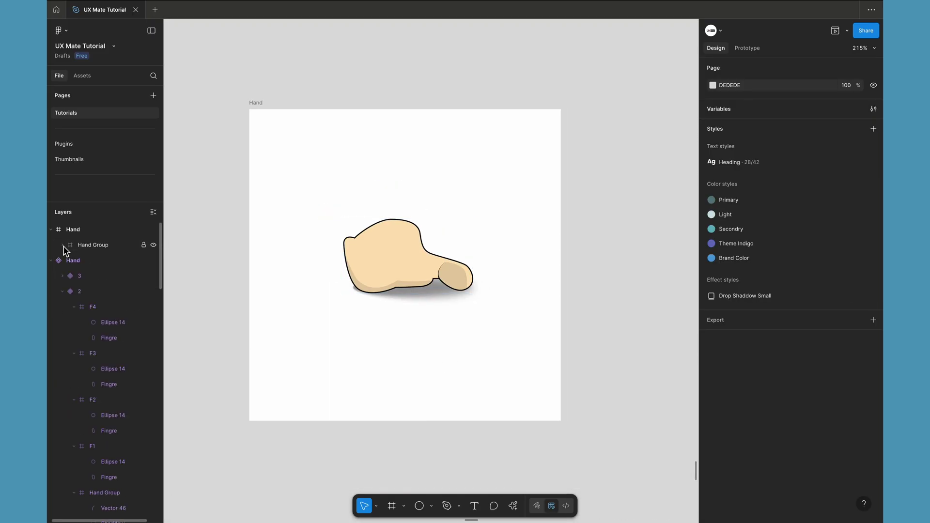
click(144, 246)
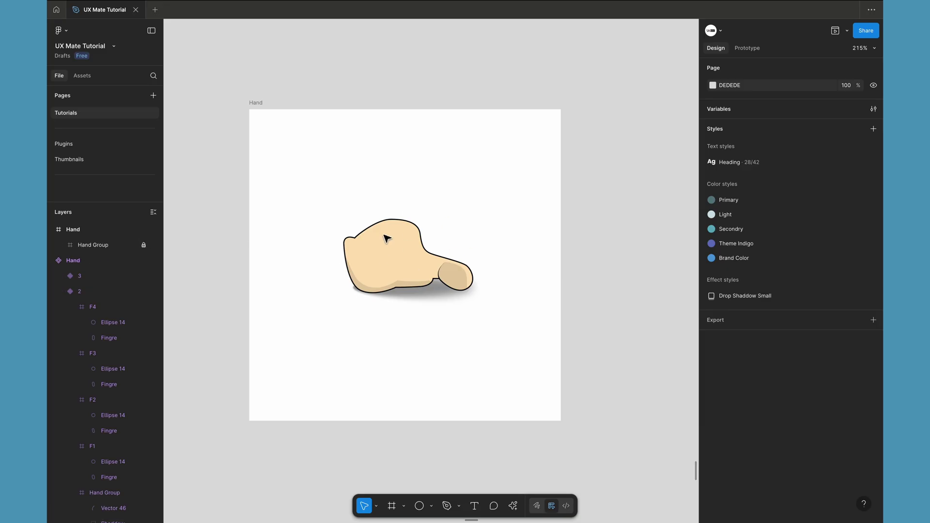
scroll(386, 238, up, 3)
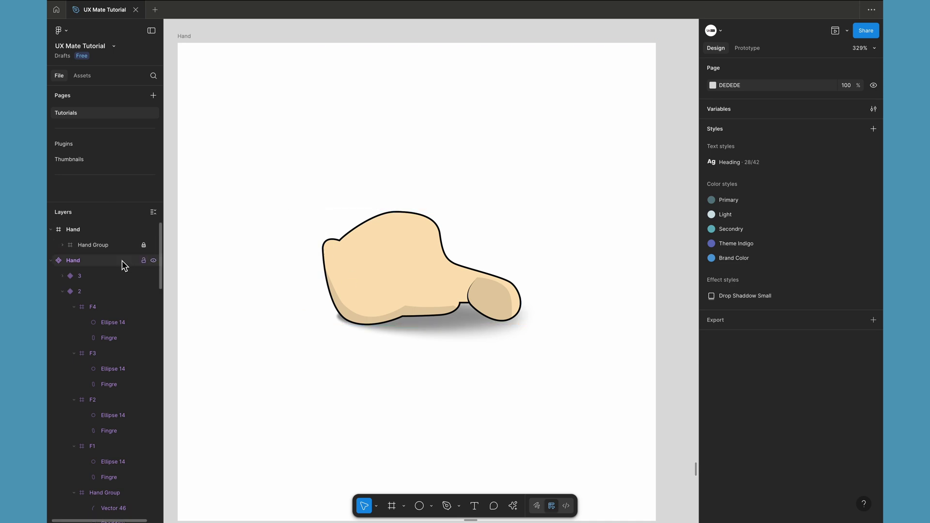
Draw a small 10×10 circle above the hand with the Ellipse tool
click(419, 506)
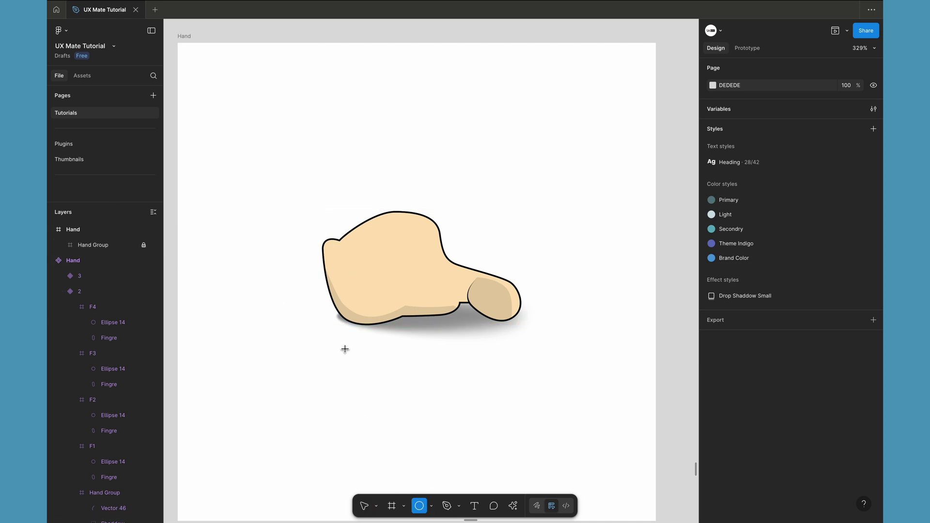
scroll(327, 189, up, 2)
scroll(327, 189, left, 2)
drag(310, 183, 325, 199)
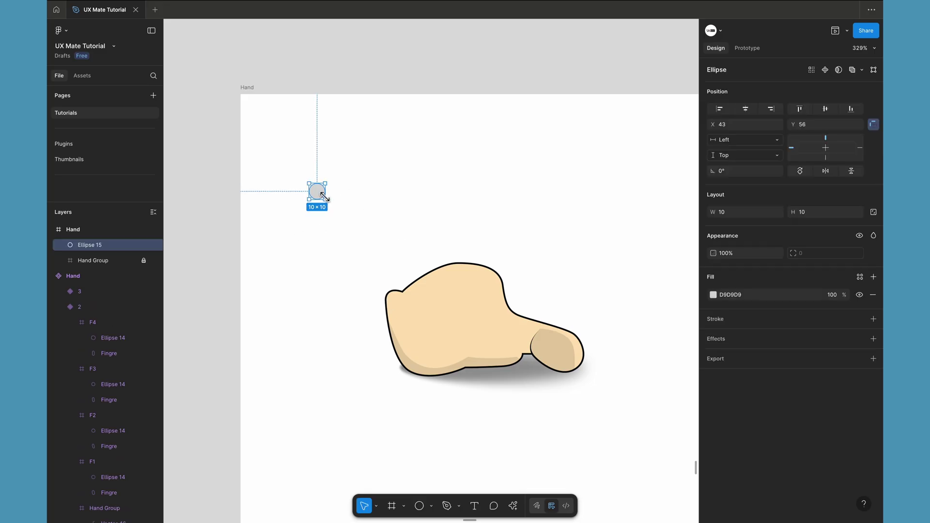
scroll(325, 196, up, 3)
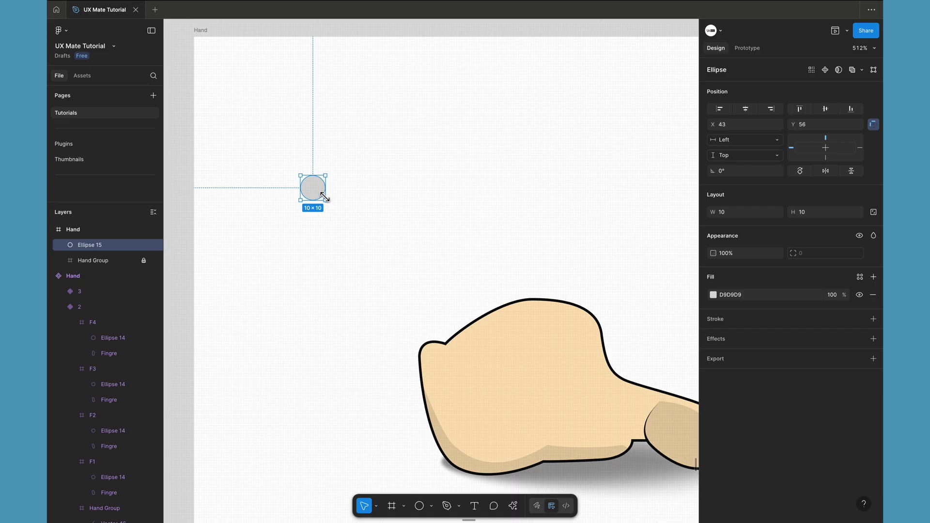
scroll(291, 303, down, 3)
scroll(290, 304, right, 3)
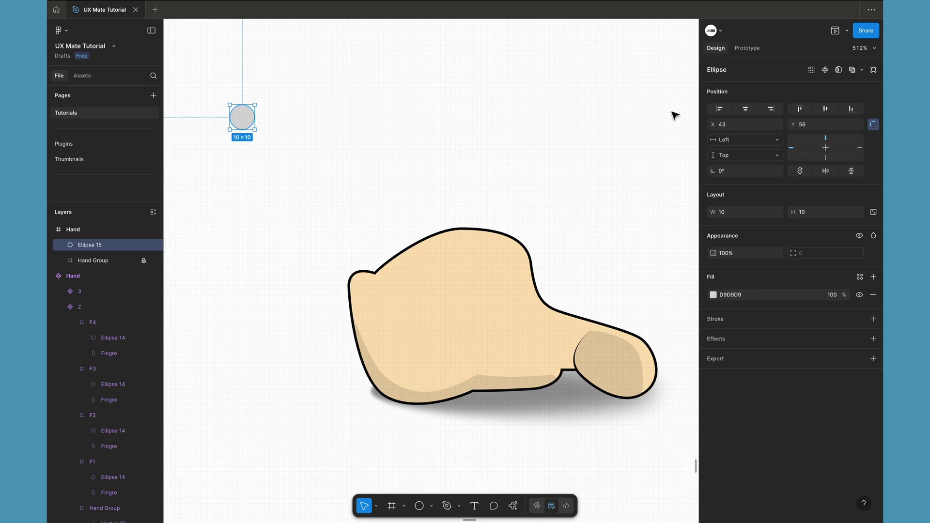
Move the circle just above the knuckle and shrink it to 8×8
drag(244, 122, 349, 191)
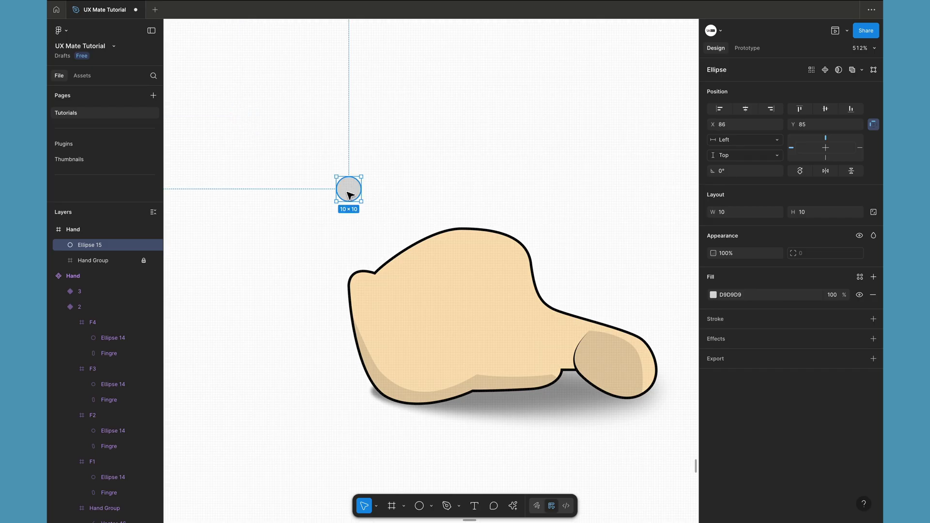
scroll(300, 187, up, 3)
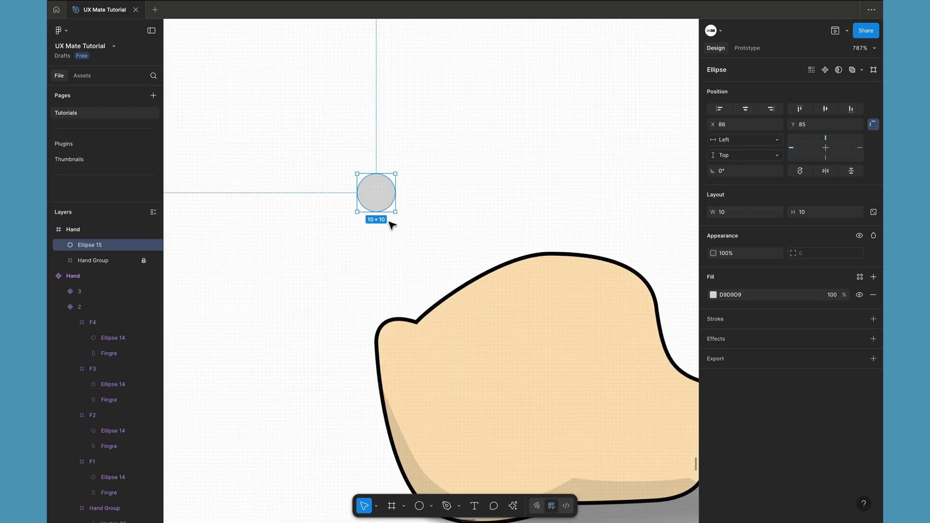
drag(397, 214, 394, 212)
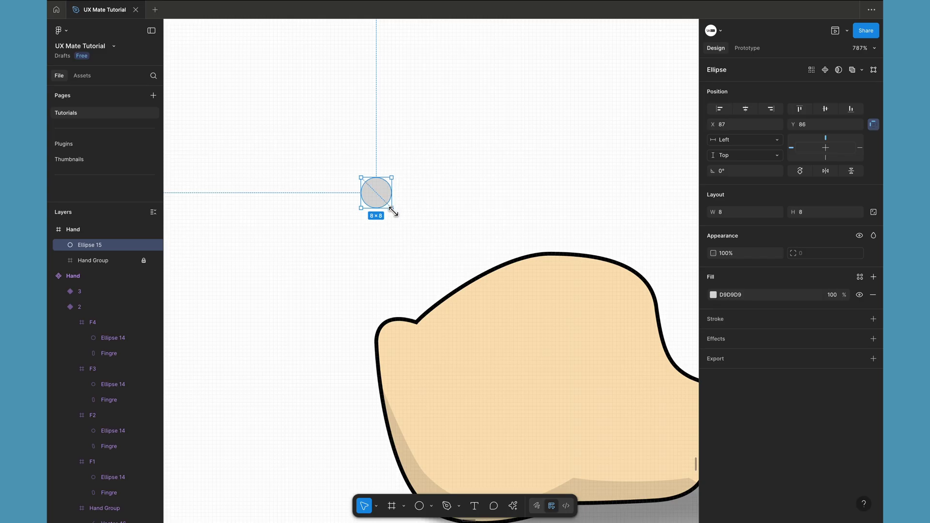
click(357, 253)
scroll(355, 253, down, 5)
scroll(349, 203, down, 2)
Draw a tall 20×52 grey rectangle left of the hand
key(r)
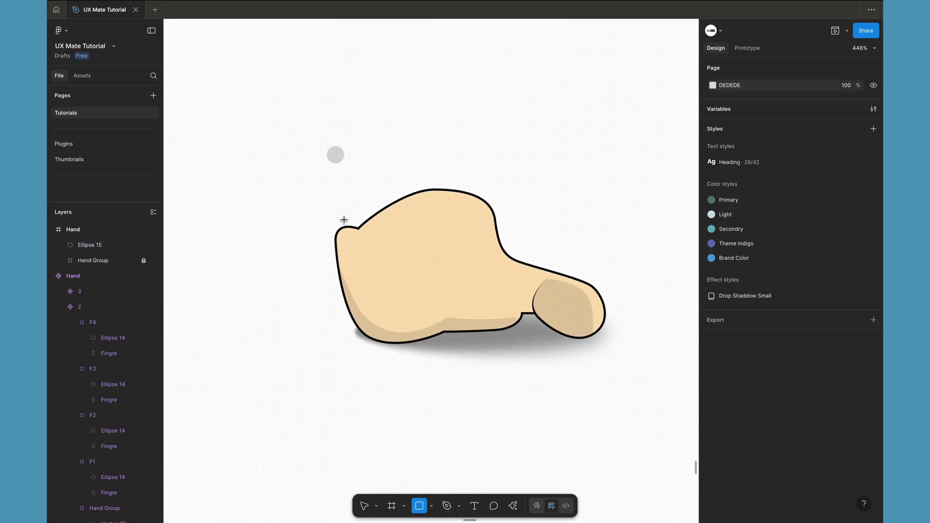
drag(254, 163, 297, 276)
drag(274, 239, 252, 239)
key(Escape)
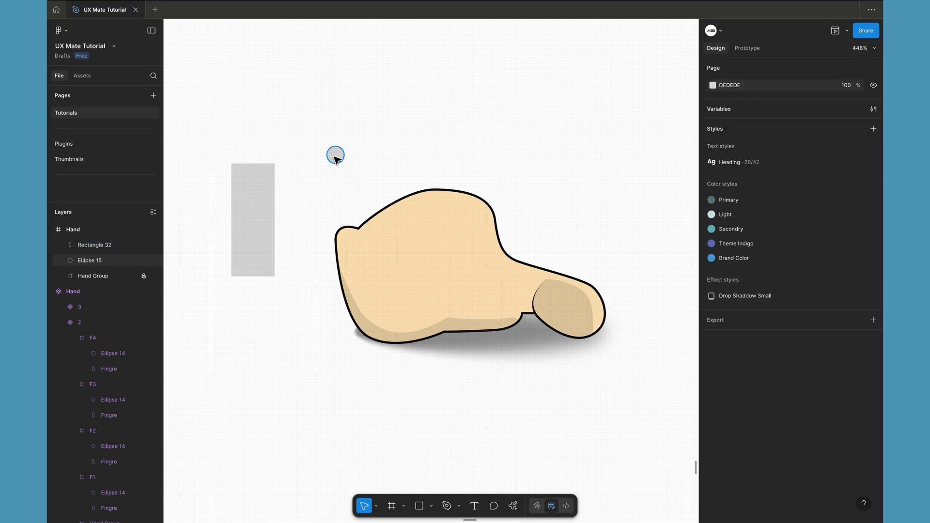
Rename the small circle's layer to 'Anchor Point'
click(335, 156)
double_click(98, 263)
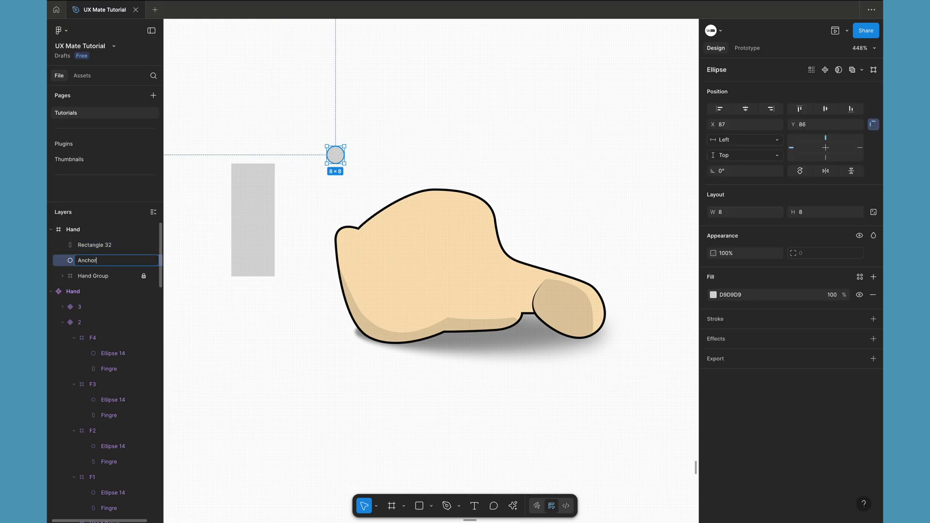
text(Anchor Point)
key(Return)
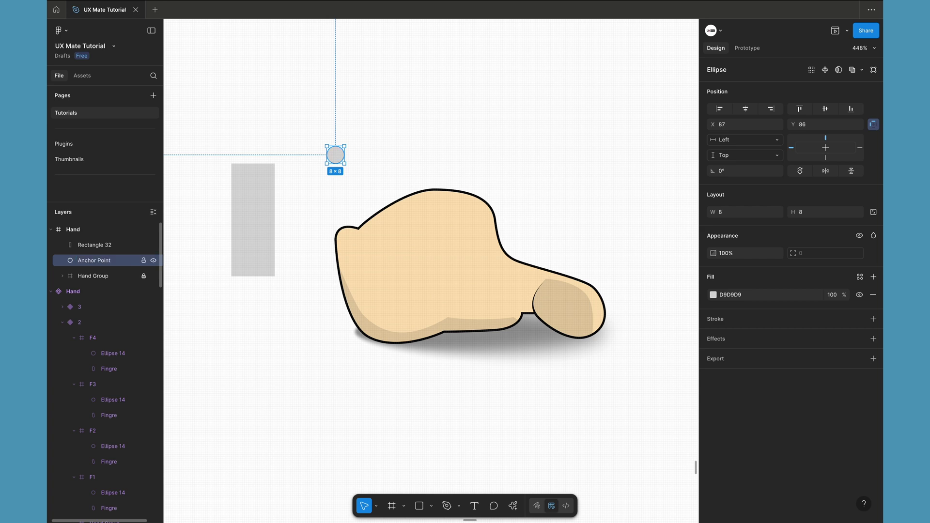
Wrap Anchor Point in a frame named 'F1' and start renaming Rectangle 32
right_click(335, 155)
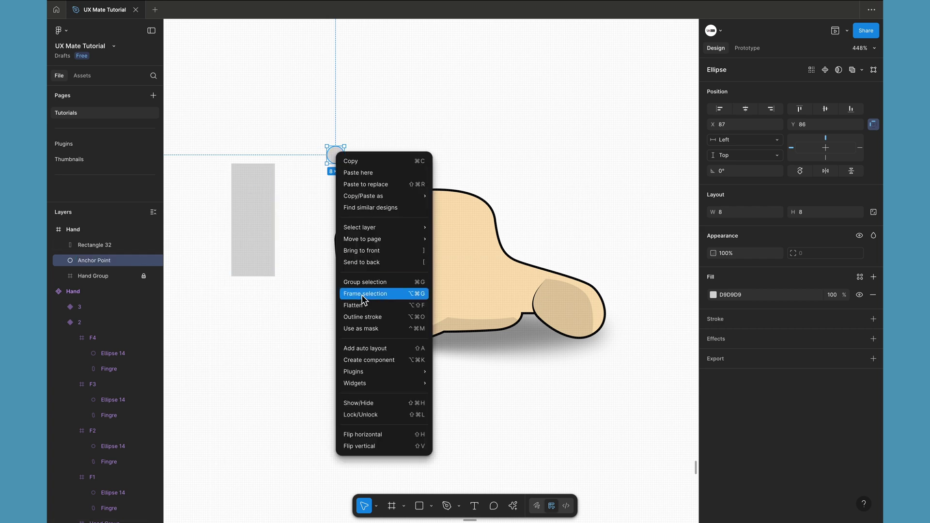
click(369, 293)
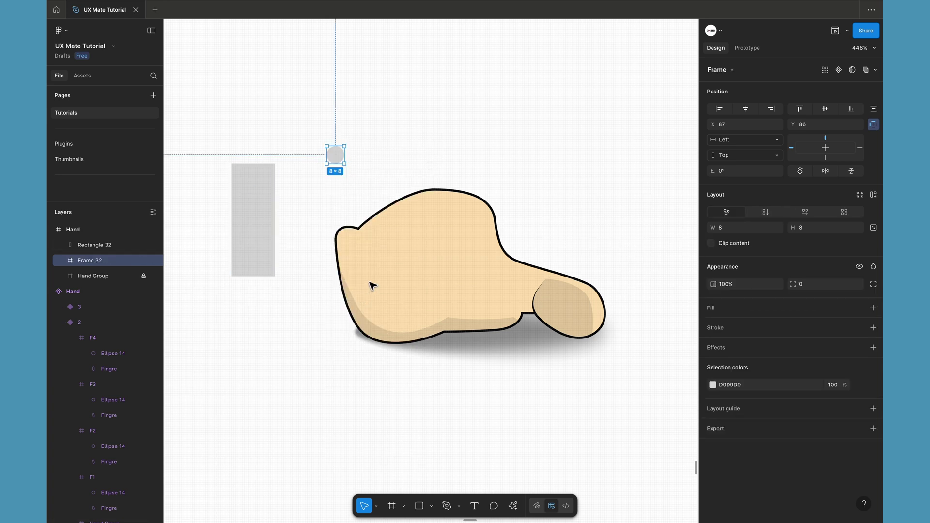
double_click(93, 260)
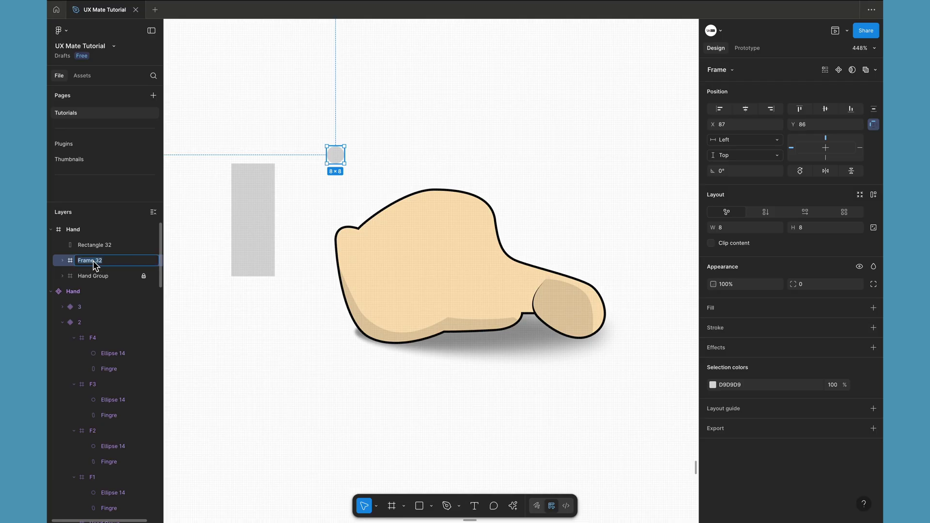
text(F1)
key(Return)
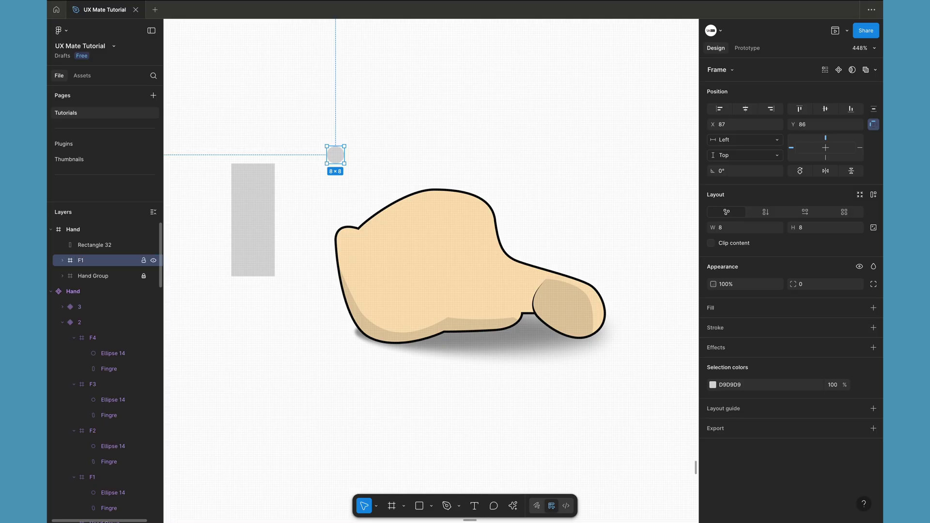
click(94, 246)
double_click(94, 246)
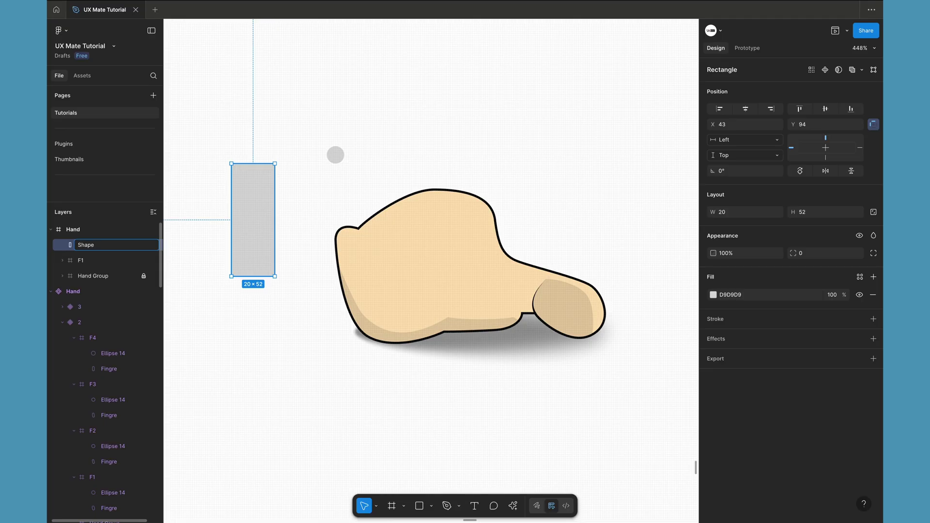
Name the rectangle 'Shape' and move it onto the hand's knuckle
key(BackSpace)
key(Return)
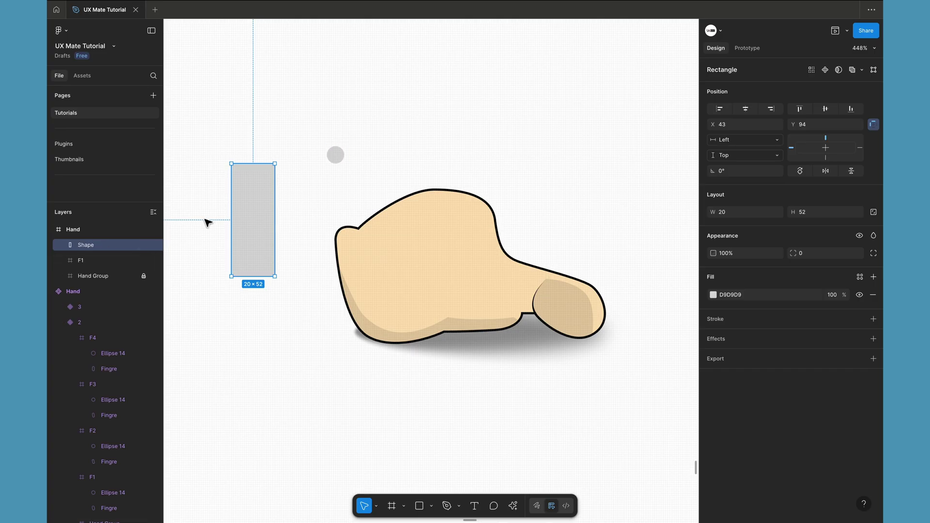
drag(256, 212, 342, 187)
Colour the finger peach FEE3B5 from the hand and shorten it to 20×44
key(i)
click(455, 252)
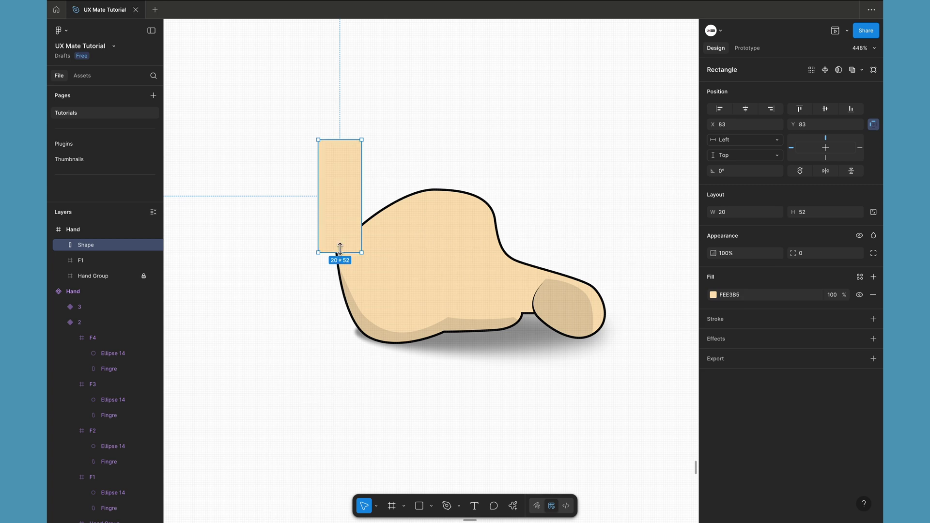
drag(340, 248, 340, 235)
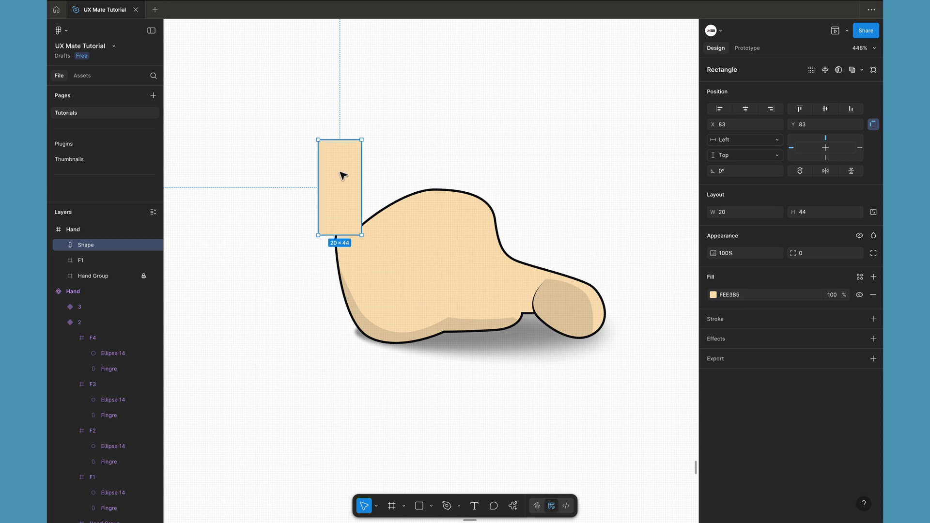
drag(342, 175, 339, 178)
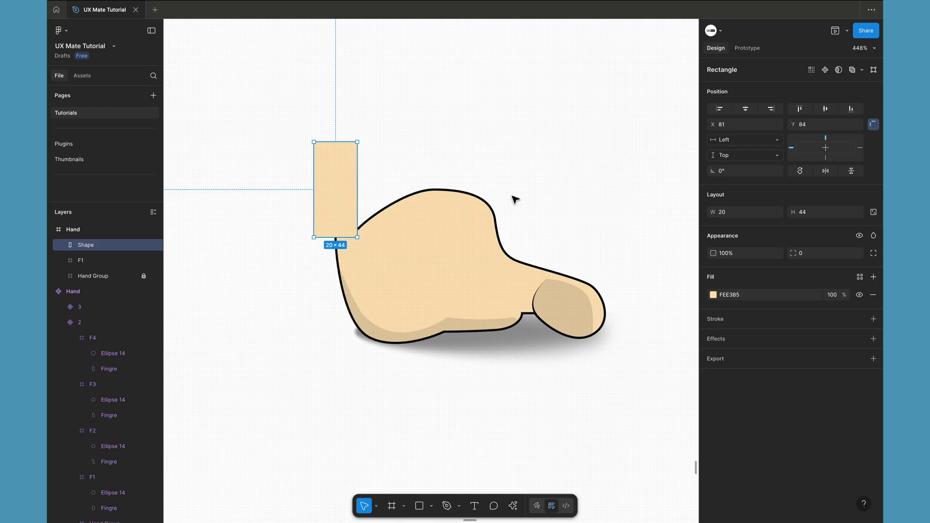
scroll(322, 148, up, 5)
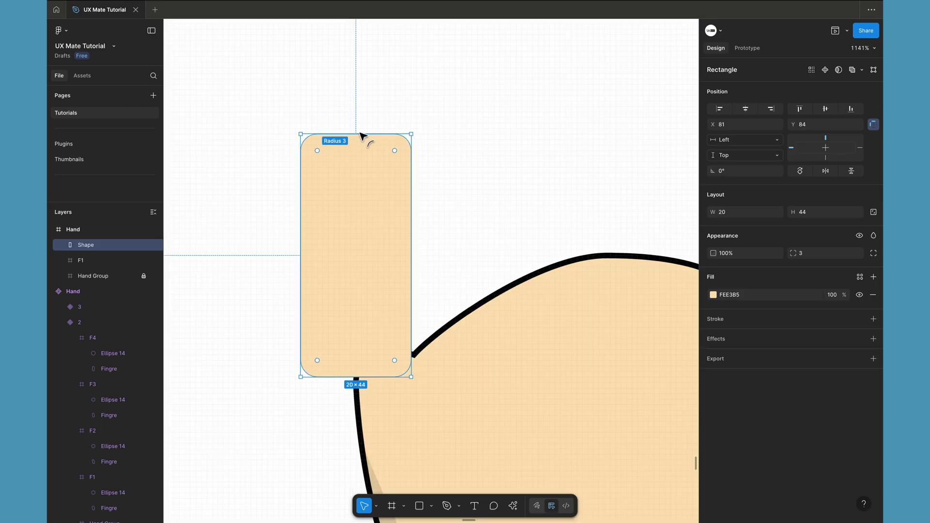
Round the finger into a radius-10 pill with a black 1 px inside stroke
drag(361, 139, 513, 122)
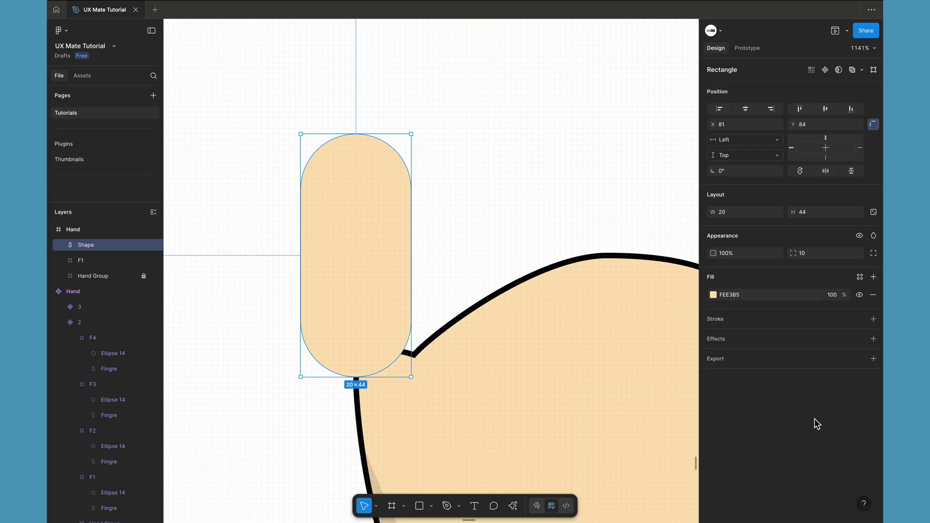
click(873, 319)
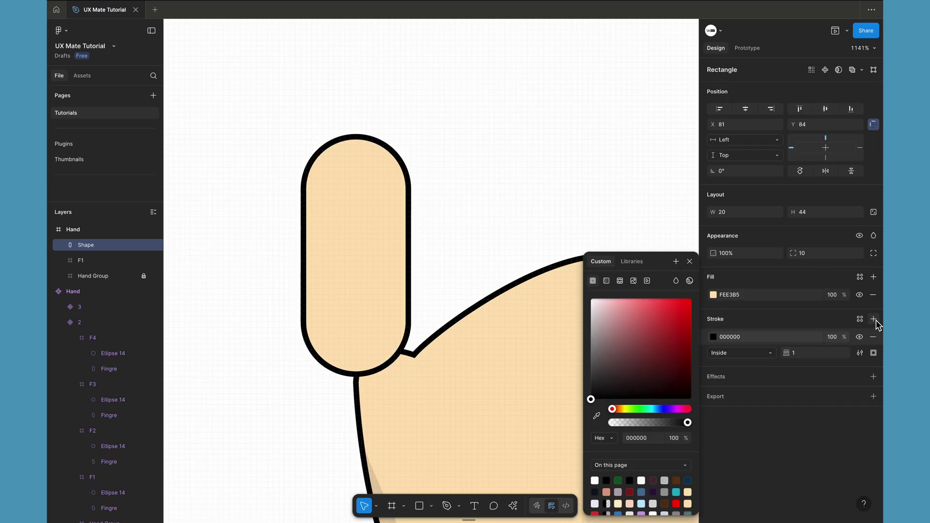
click(484, 196)
scroll(486, 199, down, 5)
click(87, 246)
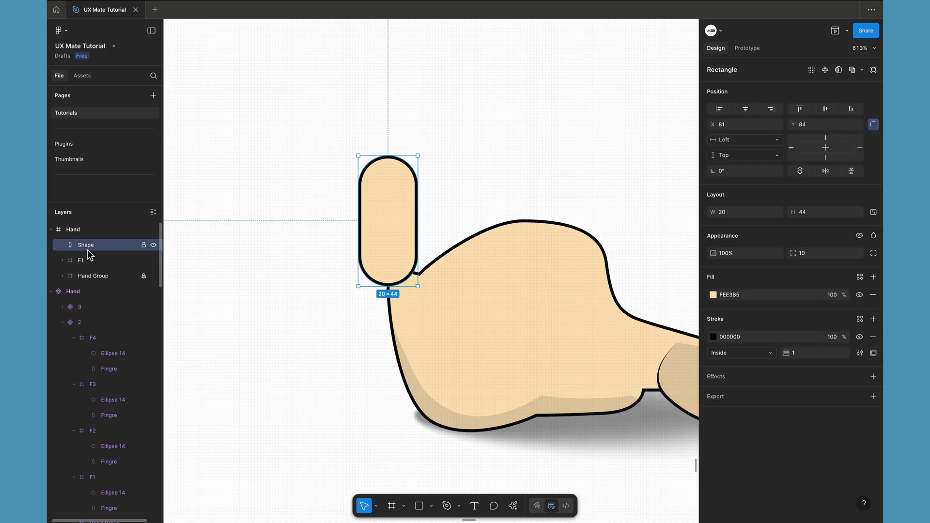
shift+click(88, 260)
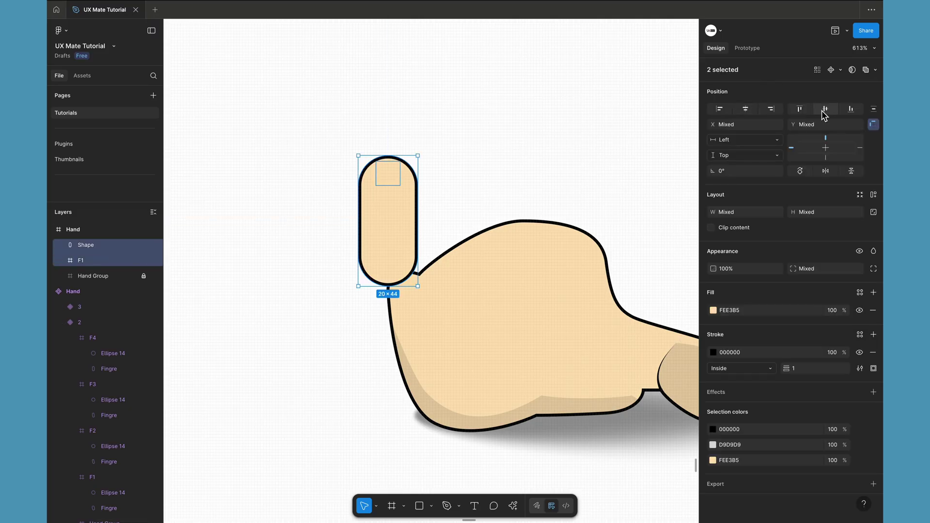
Move the Shape layer inside the F1 frame
click(304, 258)
key(ctrl+z)
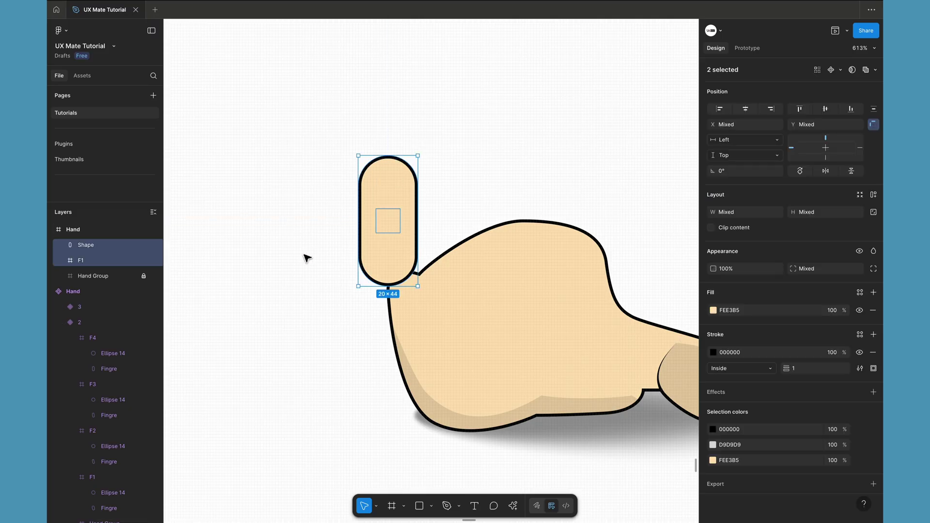
click(487, 155)
click(90, 247)
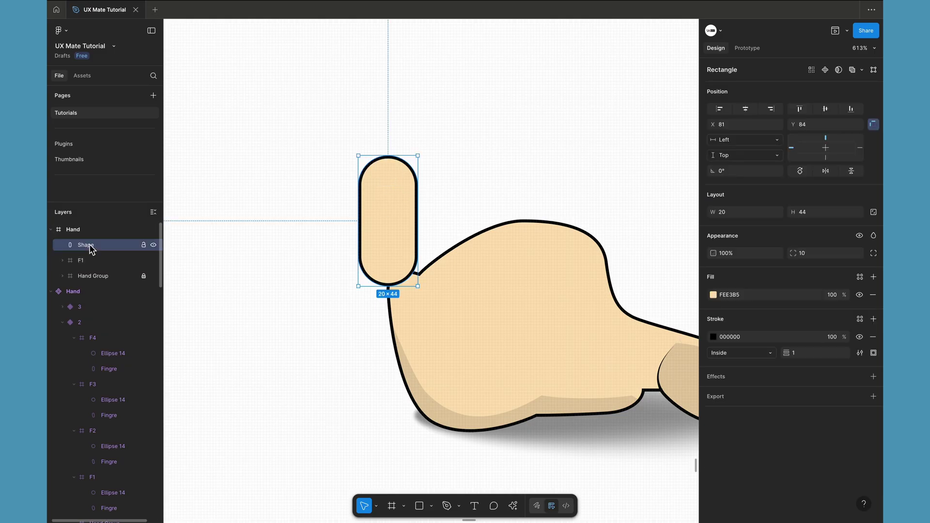
drag(91, 245, 91, 260)
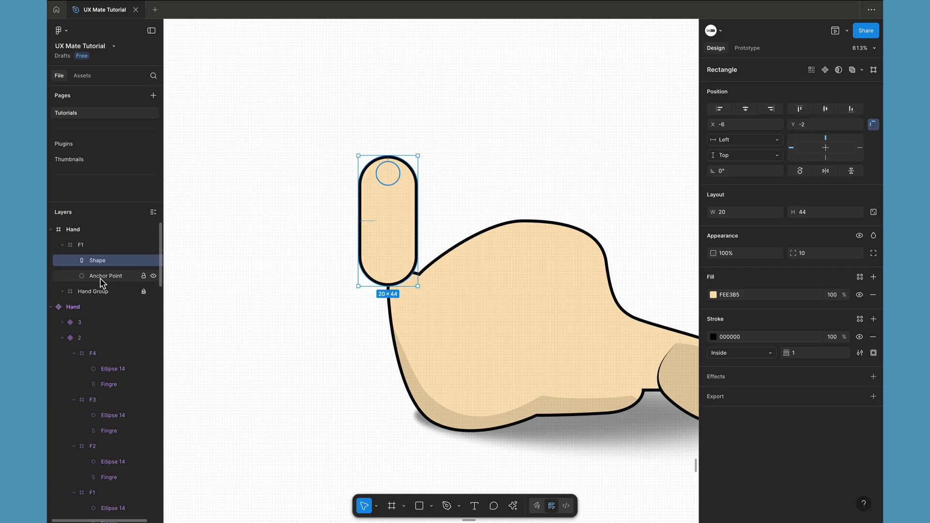
Send the Shape finger behind the Anchor Point circle within F1
click(81, 247)
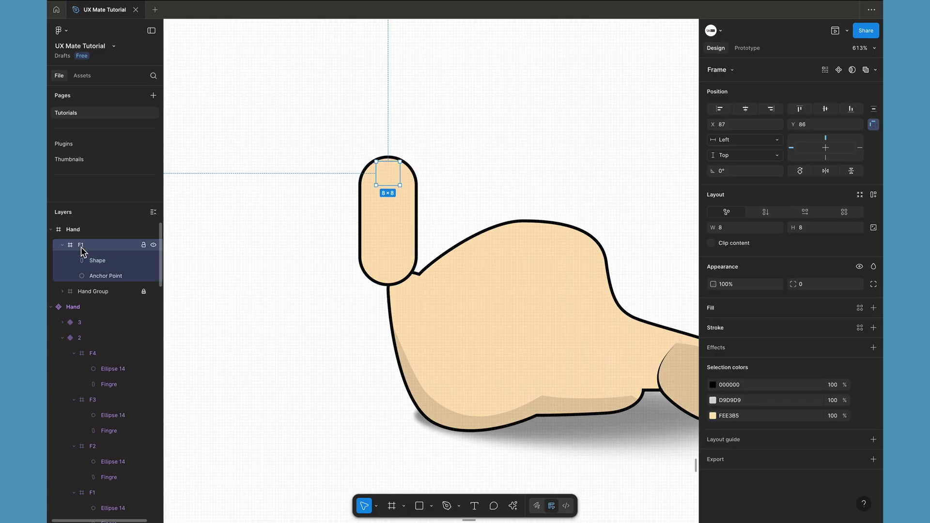
click(105, 260)
key(ctrl+bracketleft)
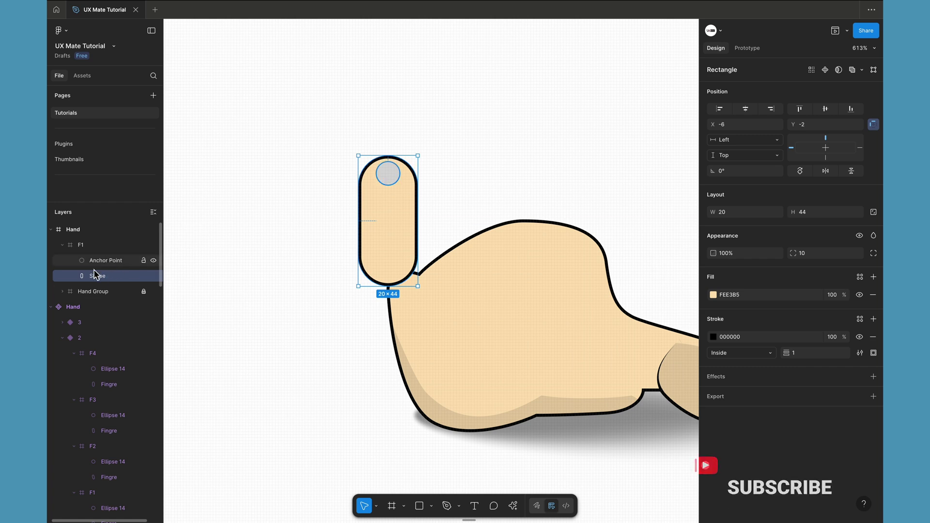
click(294, 274)
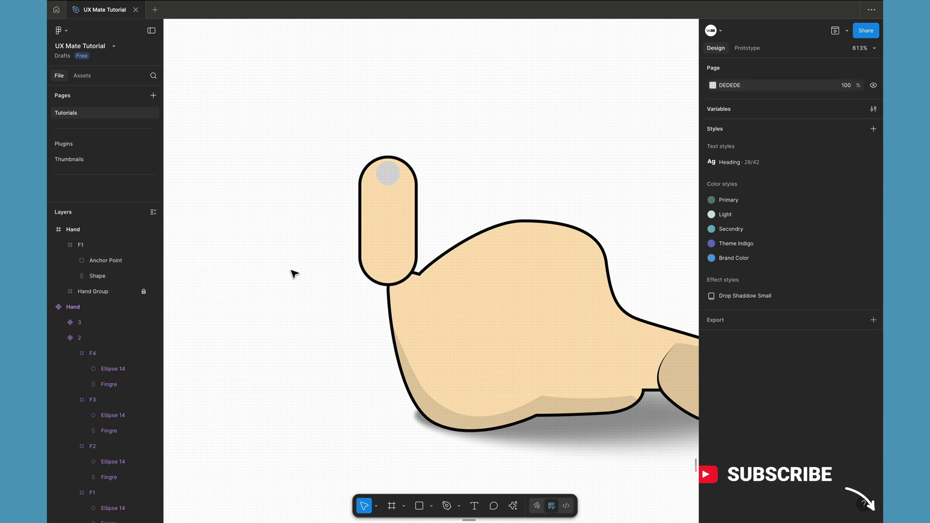
Collapse the F1 layer row and reselect the F1 fingertip frame
click(62, 246)
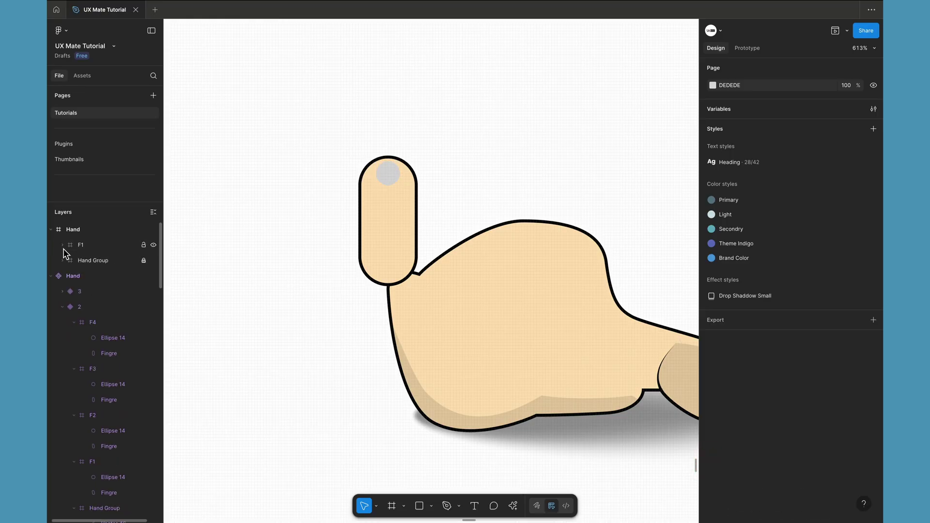
click(83, 247)
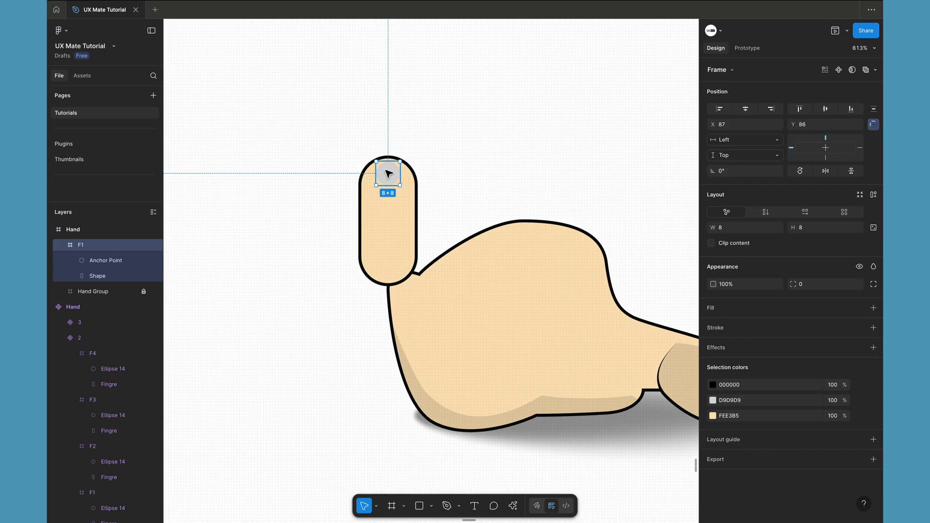
click(104, 279)
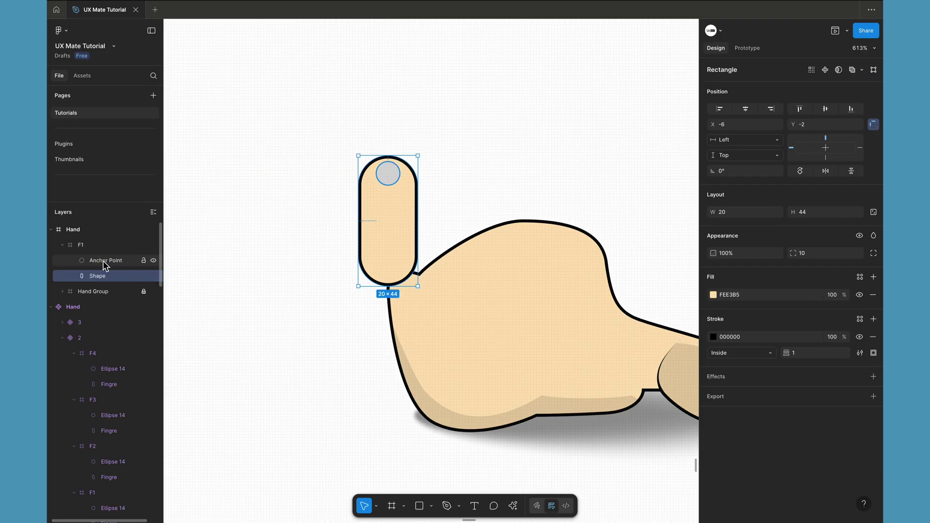
click(82, 245)
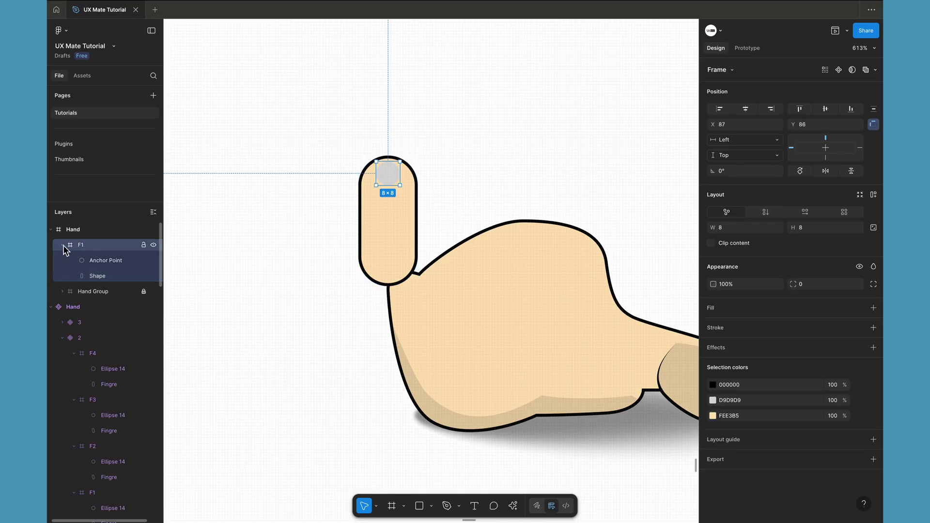
click(63, 246)
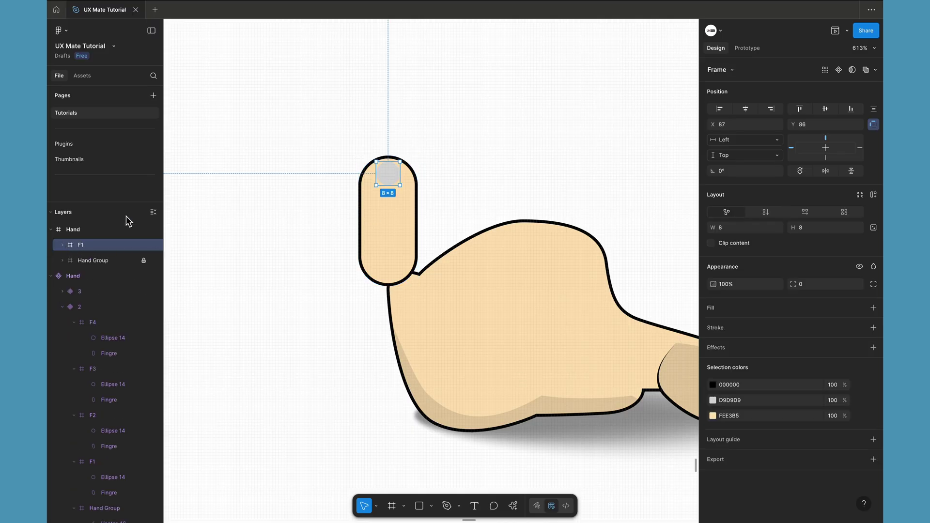
click(63, 245)
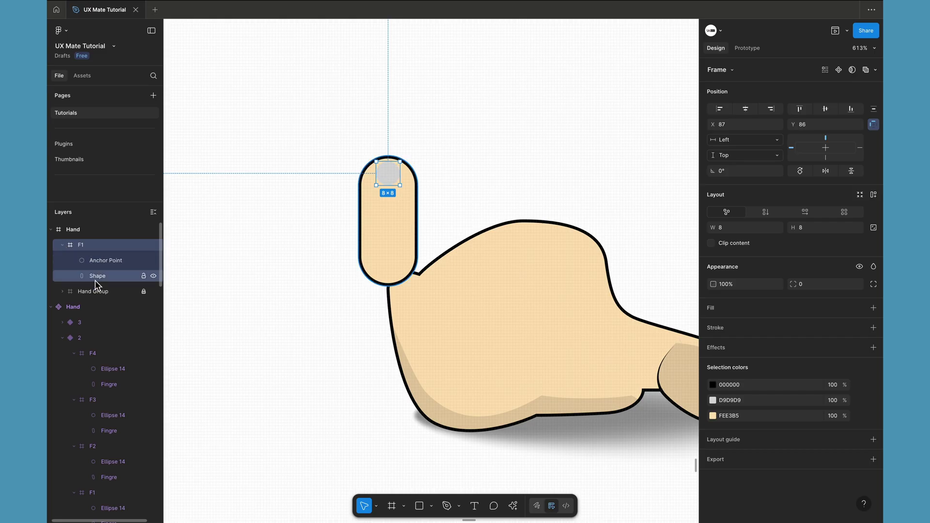
click(62, 245)
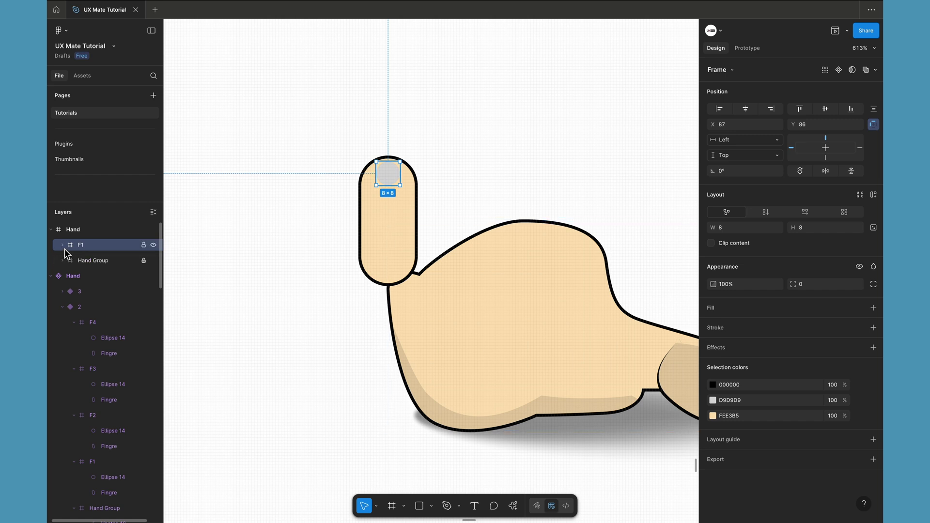
click(62, 245)
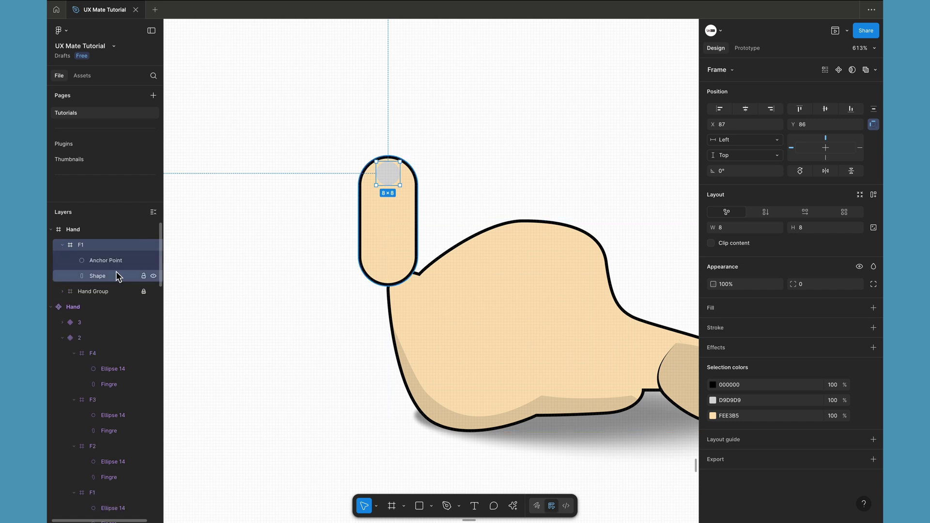
click(62, 246)
click(244, 202)
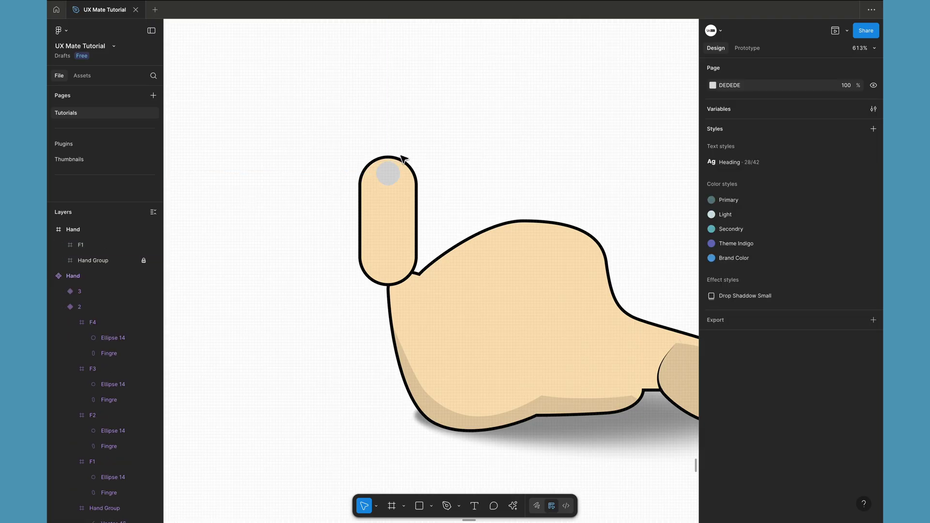
click(396, 178)
Lift the F1 finger higher and try rotating it around its fingertip, undoing the rotation
drag(391, 178, 396, 124)
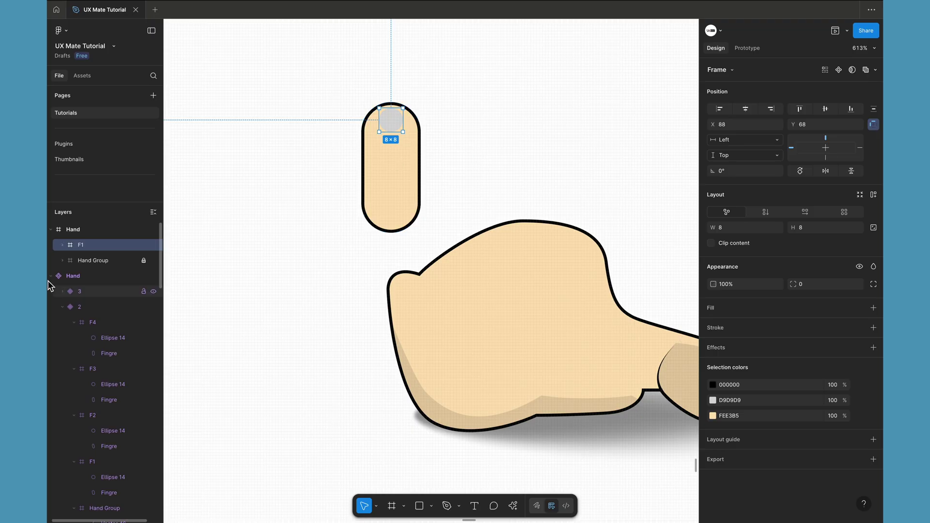
click(62, 245)
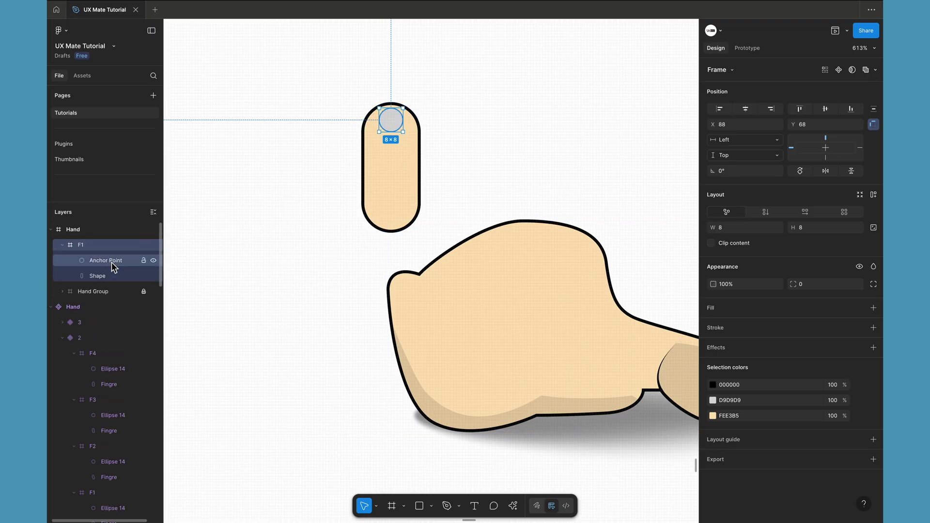
click(63, 244)
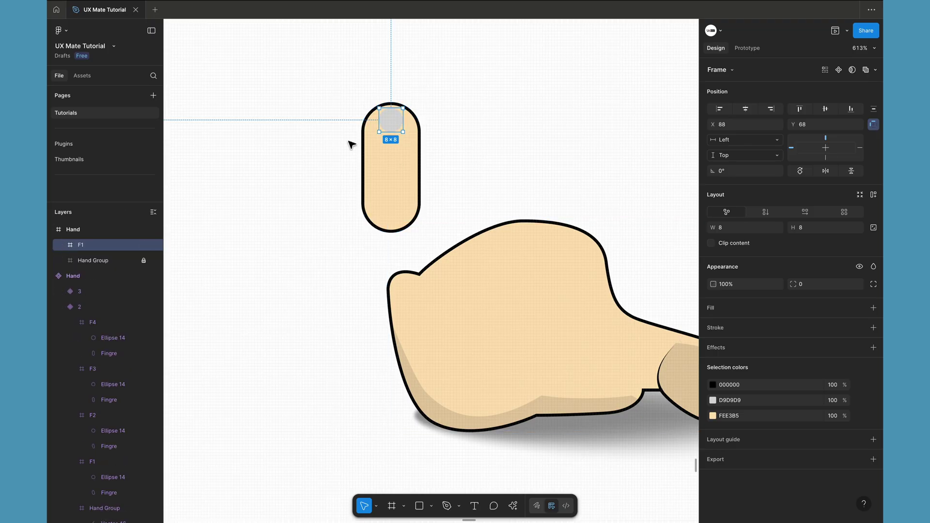
drag(409, 107, 469, 140)
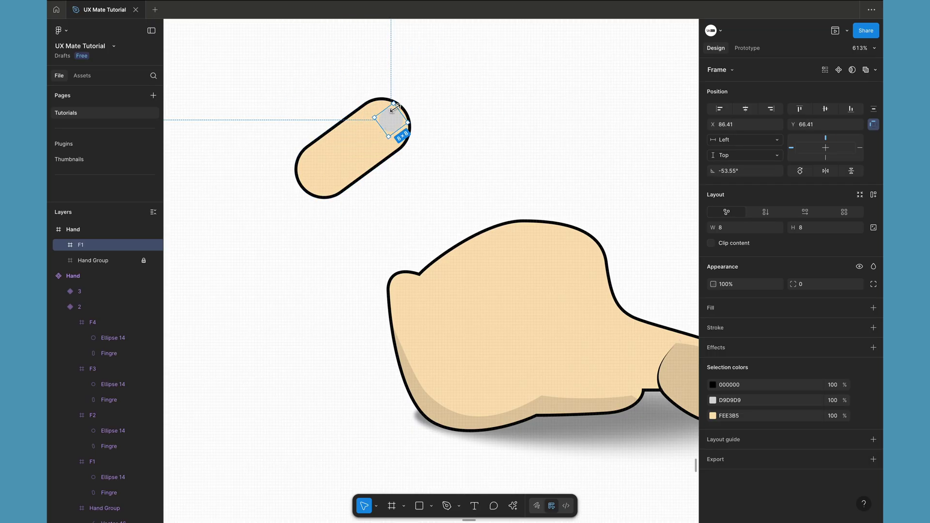
key(ctrl+z)
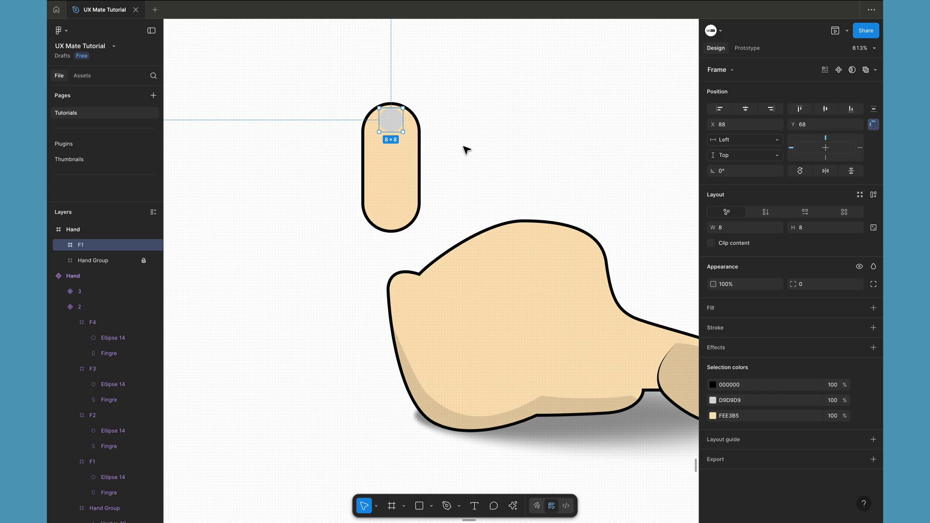
key(Escape)
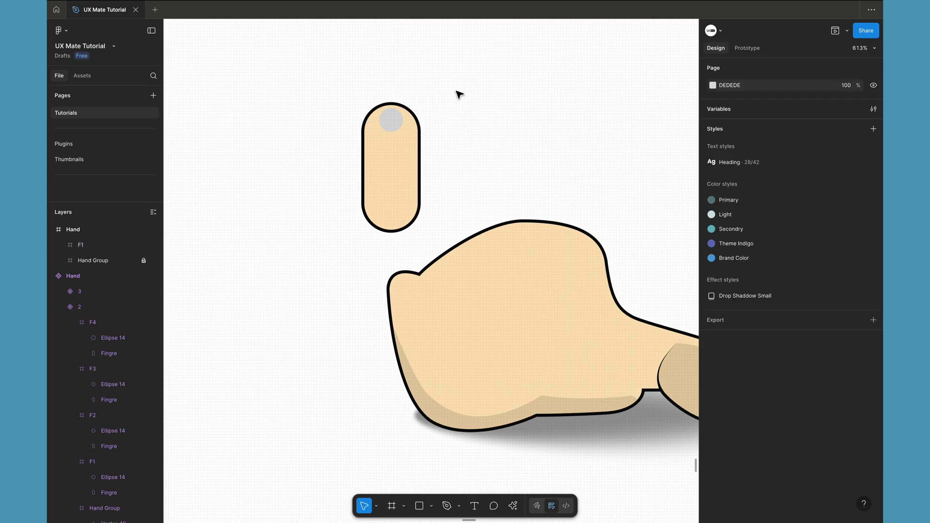
Set the F1 finger back on the knuckle with a slight leftward tilt
click(413, 129)
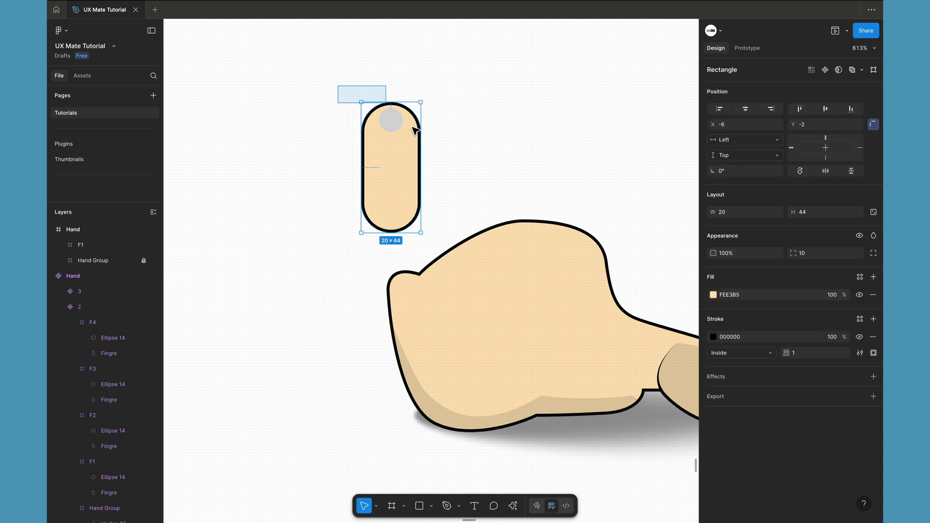
key(ctrl+z)
key(ctrl+z)
key(ctrl+z)
drag(404, 221, 409, 201)
click(453, 188)
scroll(453, 188, down, 3)
Move the F1 fingertip frame slightly lower so the finger sits on the hand
scroll(412, 208, up, 2)
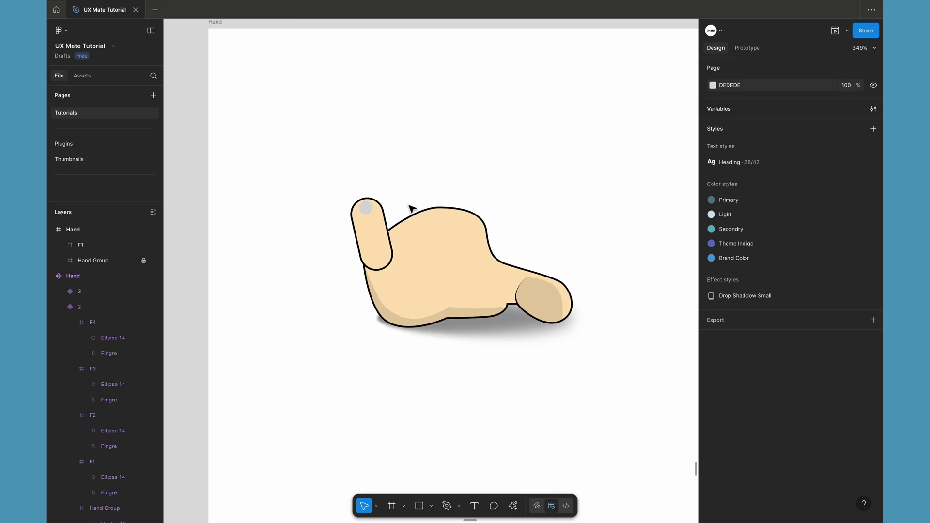
click(364, 209)
scroll(365, 209, up, 1)
drag(364, 227, 377, 266)
key(shift+1)
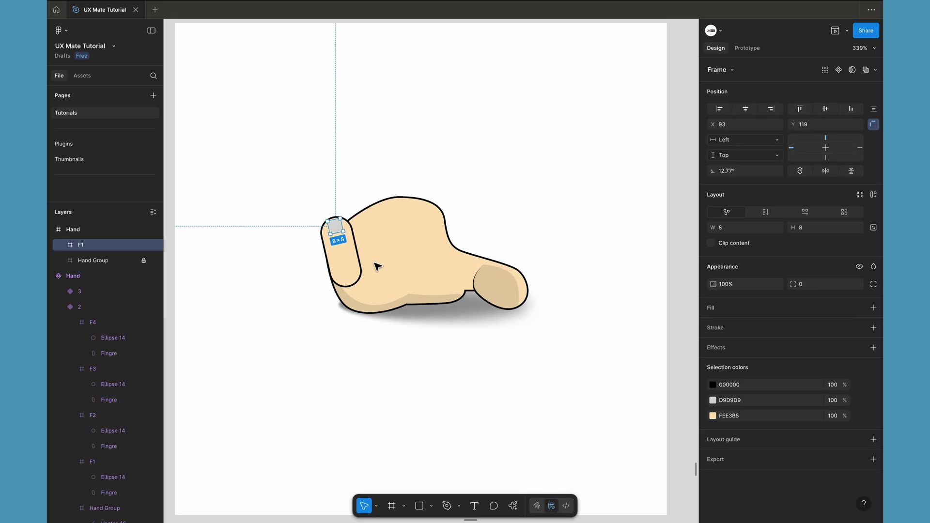
scroll(320, 228, up, 3)
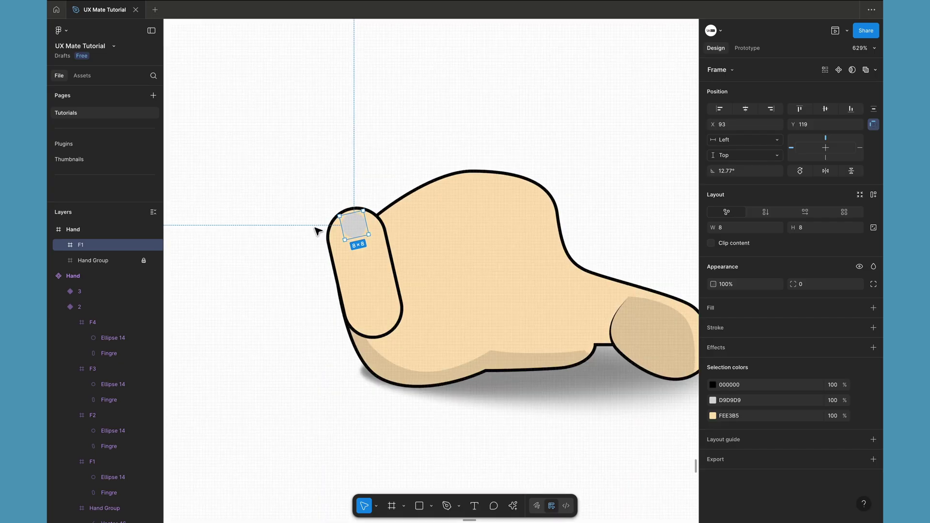
click(333, 197)
click(349, 233)
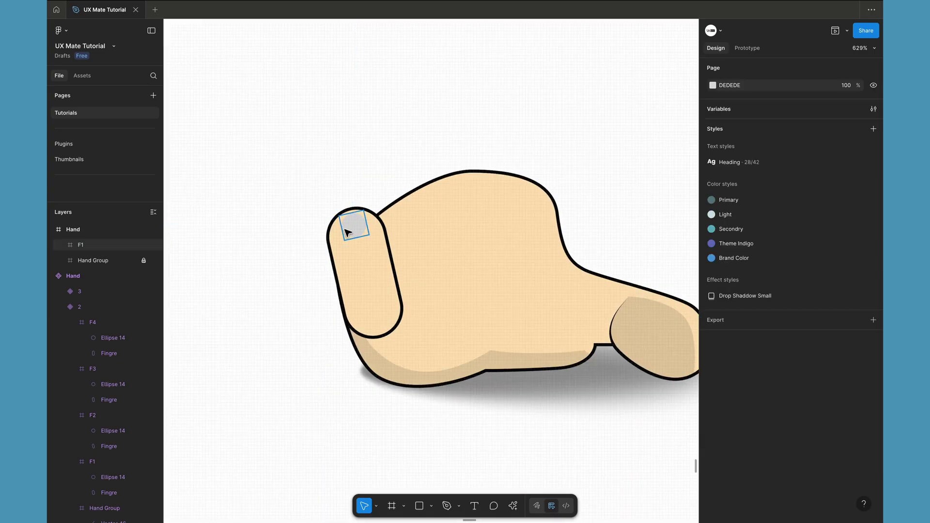
scroll(353, 223, up, 2)
drag(353, 222, 354, 234)
scroll(354, 235, down, 3)
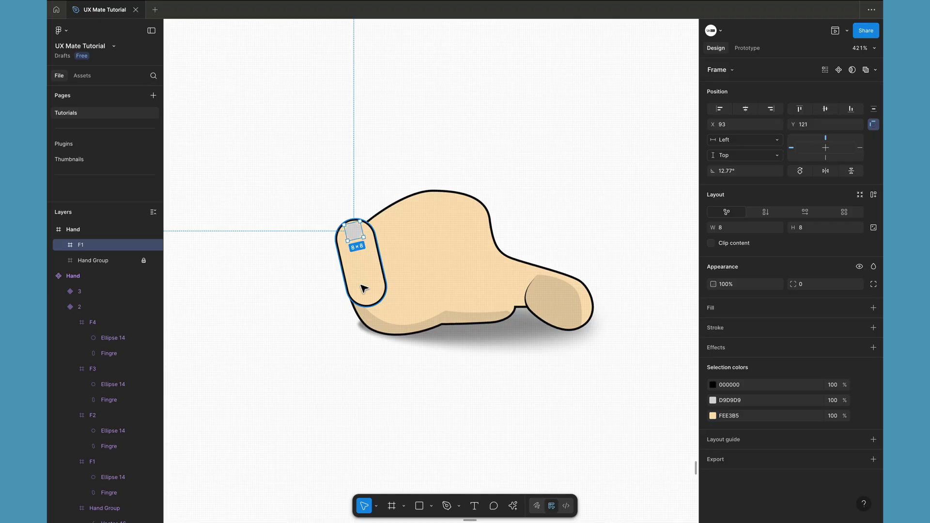
Stretch the finger Shape's bottom edge from 44 to 52.49 tall (20 × 52.49)
double_click(361, 286)
key(Escape)
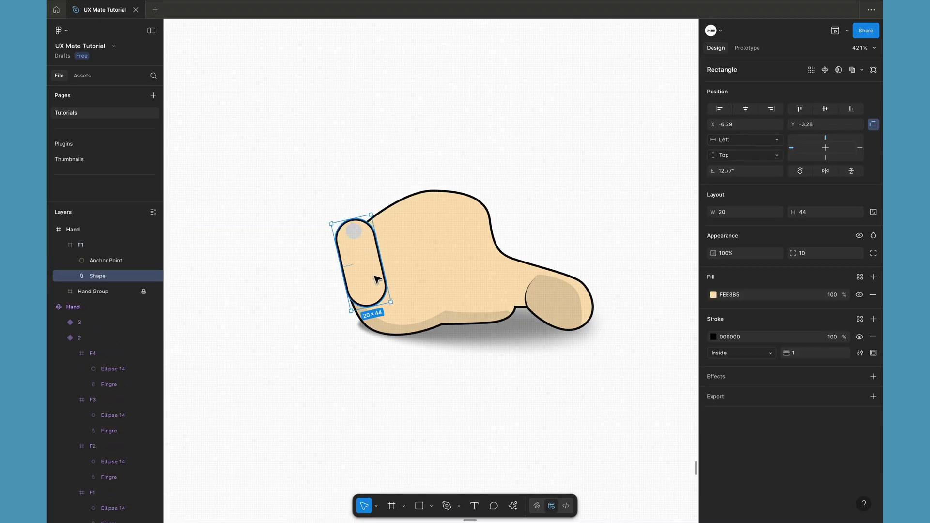
drag(375, 309, 381, 328)
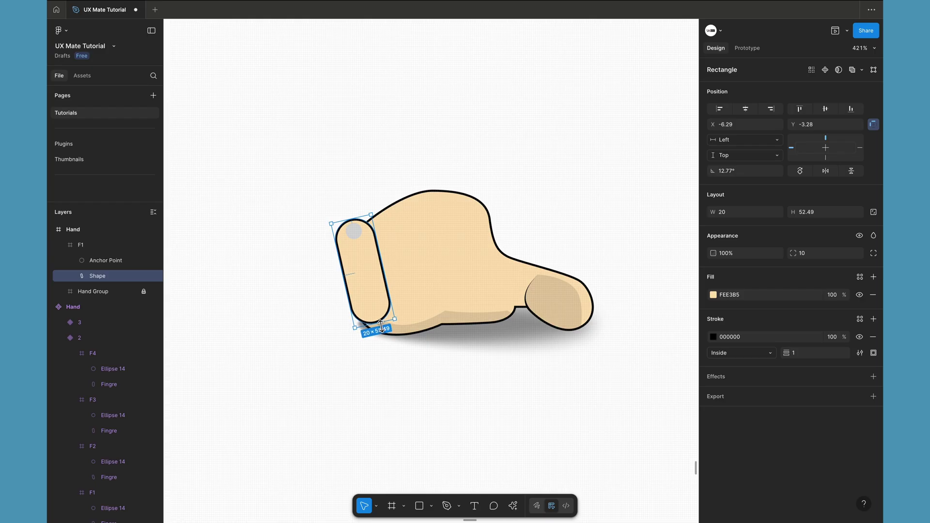
click(349, 363)
scroll(349, 364, down, 3)
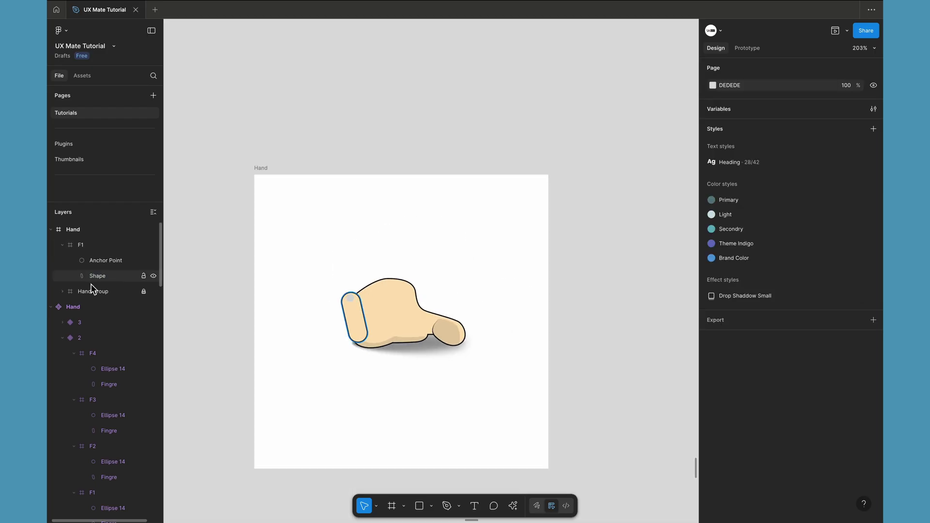
Duplicate the F1 finger frame and rename the copy F2
click(62, 245)
click(81, 247)
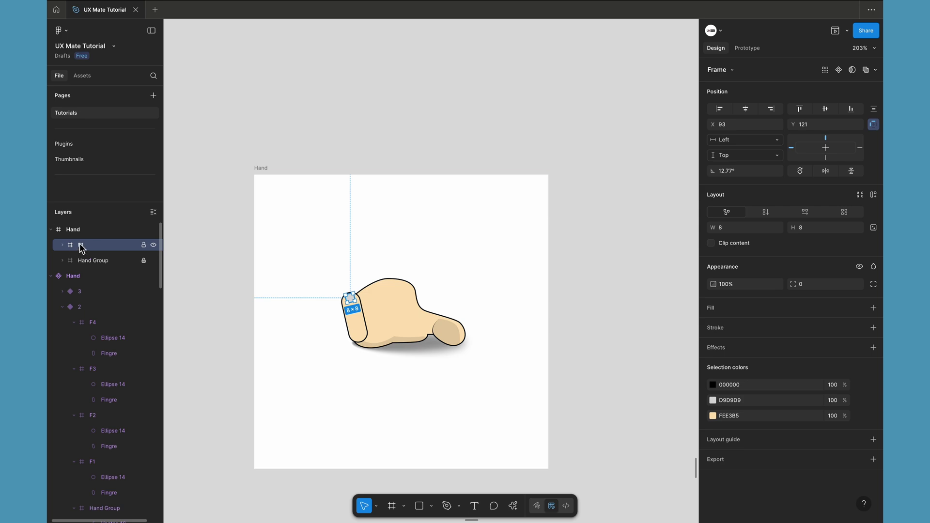
key(ctrl+d)
double_click(82, 246)
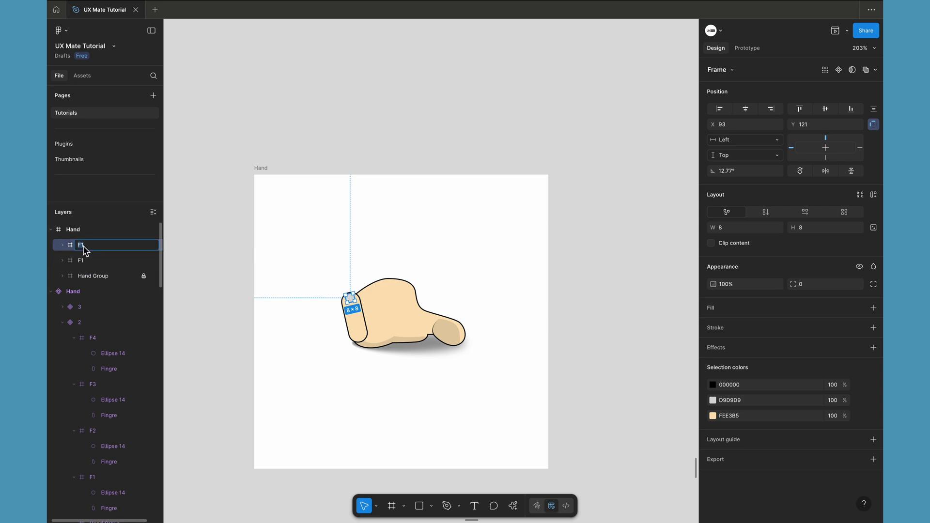
text(F2)
key(Return)
Place F2 beside the first finger, nudging it up and left
scroll(388, 282, up, 5)
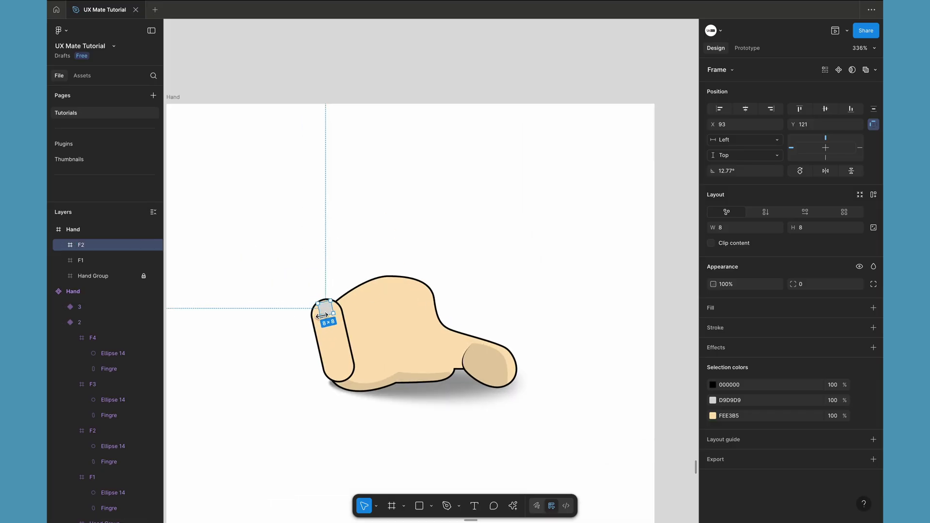
drag(338, 310, 355, 293)
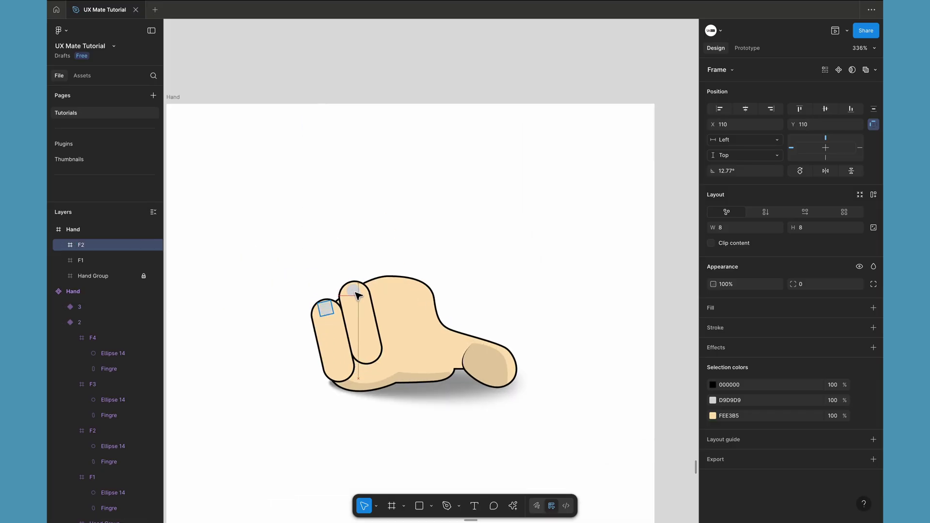
scroll(355, 293, up, 5)
key(Up)
key(Up)
key(Up)
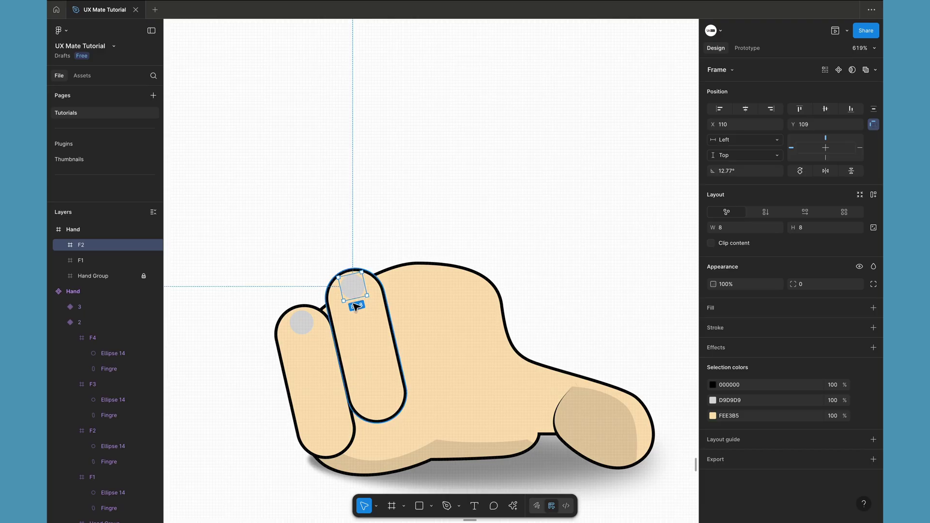
key(Left)
key(Up)
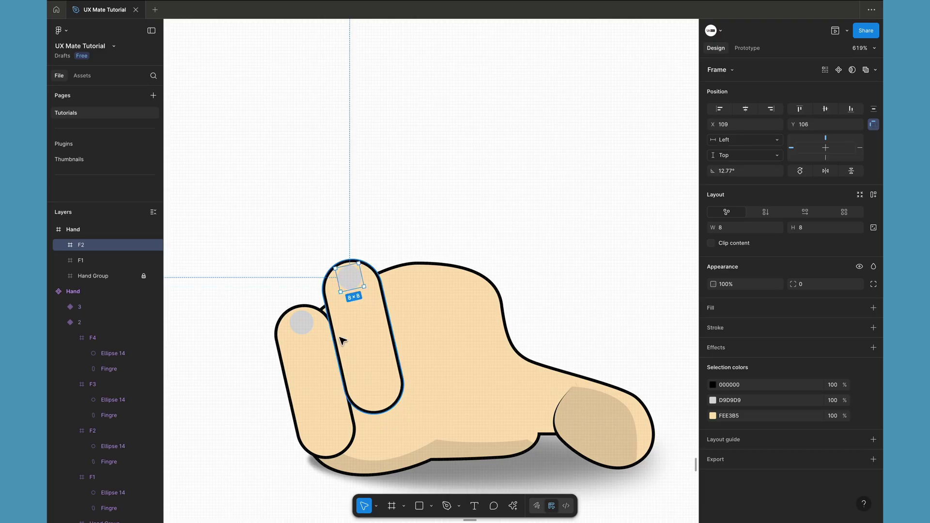
Lengthen the second finger's Shape to about 57 tall
click(376, 359)
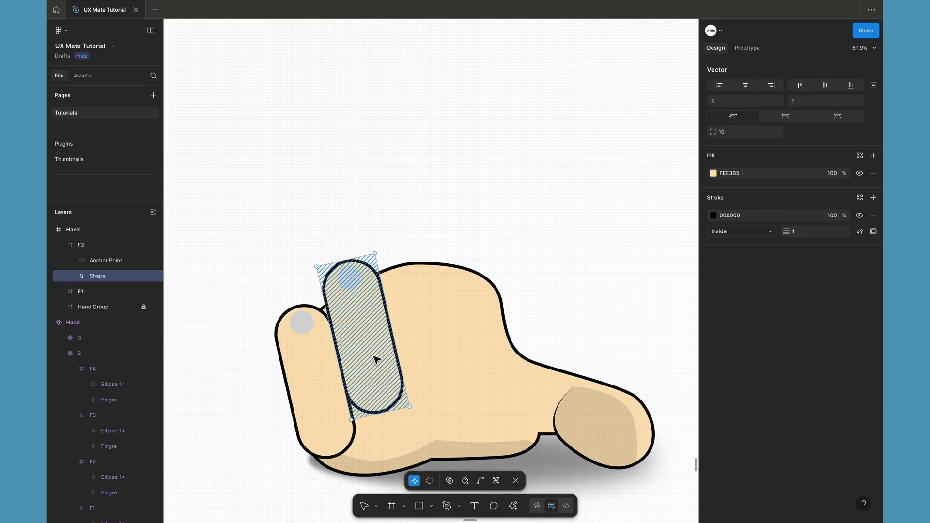
click(393, 195)
click(352, 276)
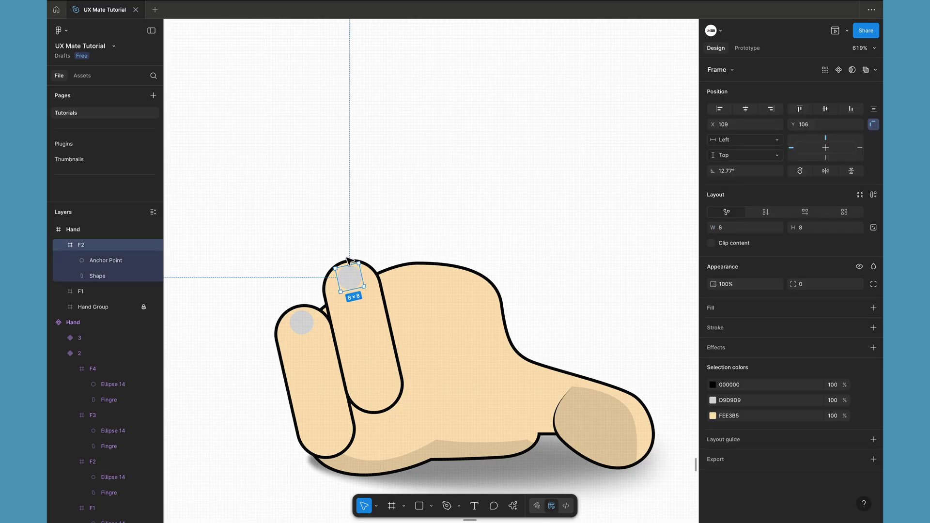
click(382, 349)
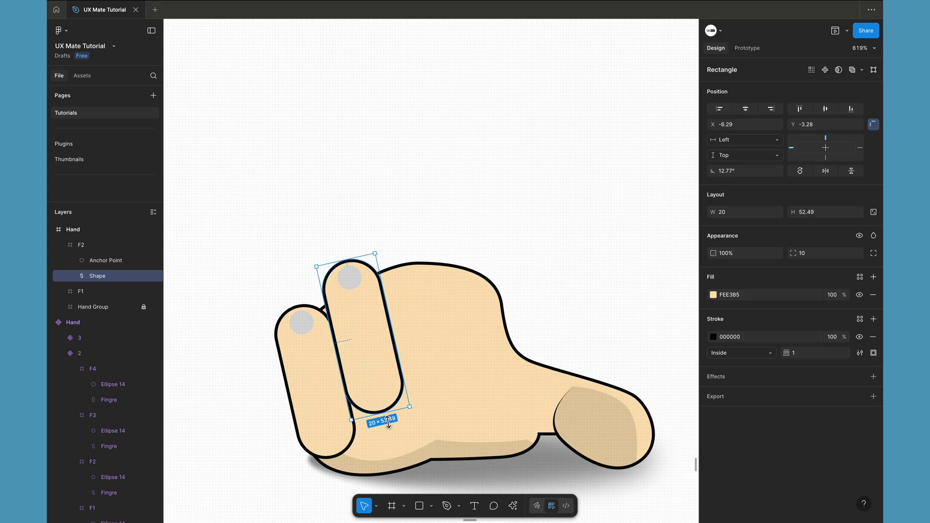
drag(389, 421, 391, 431)
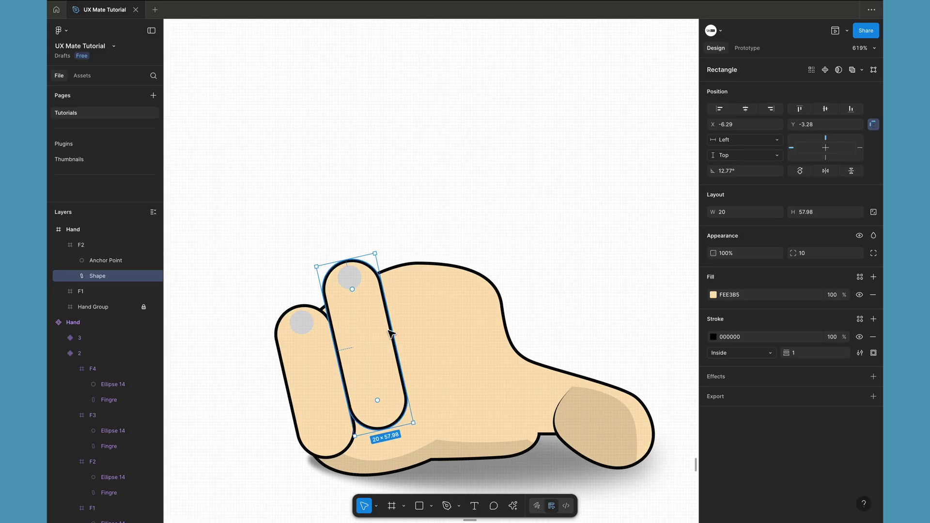
Adjust the leftmost finger's length, then fit the Hand frame in view
click(313, 417)
drag(330, 464, 328, 451)
click(387, 417)
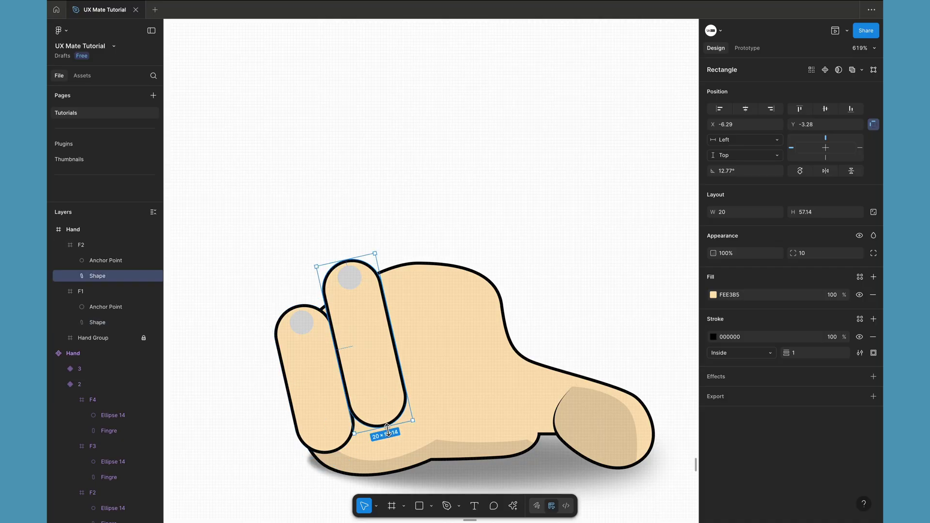
click(447, 133)
key(shift+1)
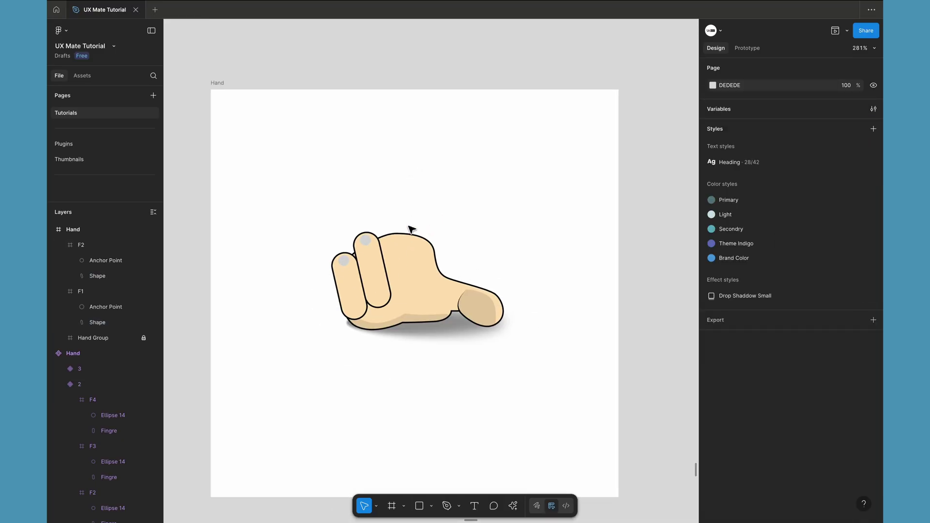
click(365, 244)
scroll(366, 245, up, 5)
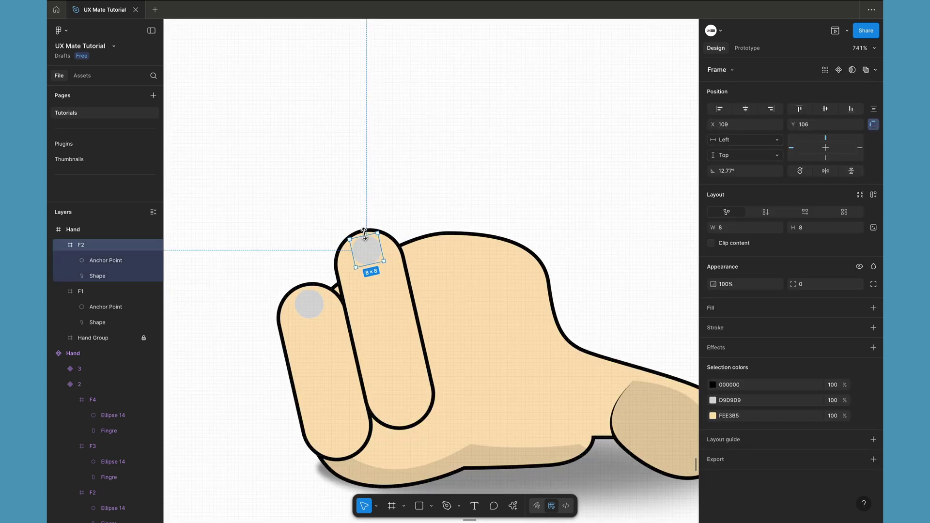
Duplicate F2 with Ctrl+D and move the copy up and right as a third finger
click(61, 245)
key(ctrl+d)
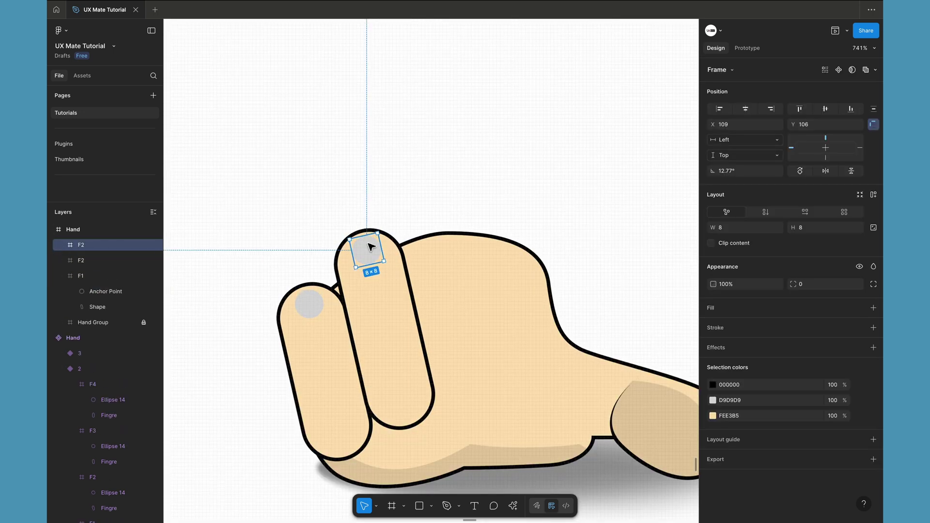
drag(368, 250, 434, 219)
scroll(434, 220, up, 3)
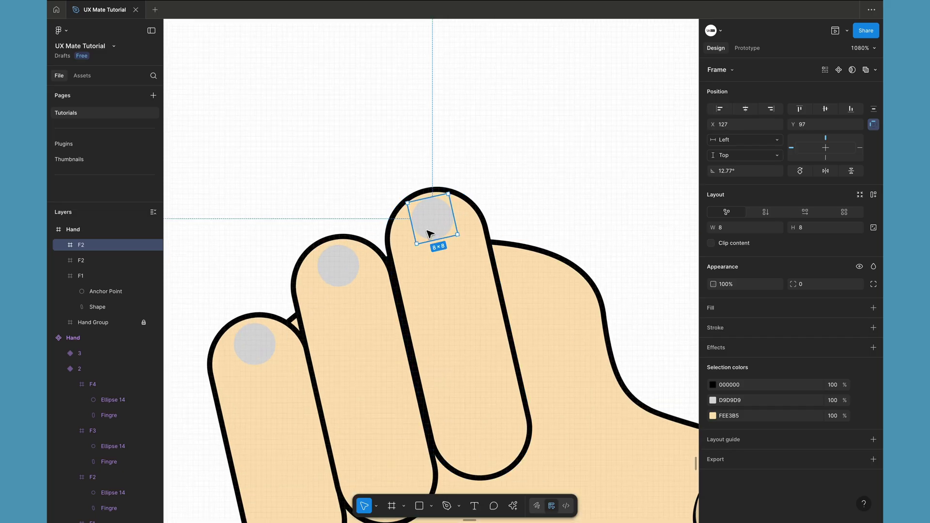
scroll(426, 233, down, 5)
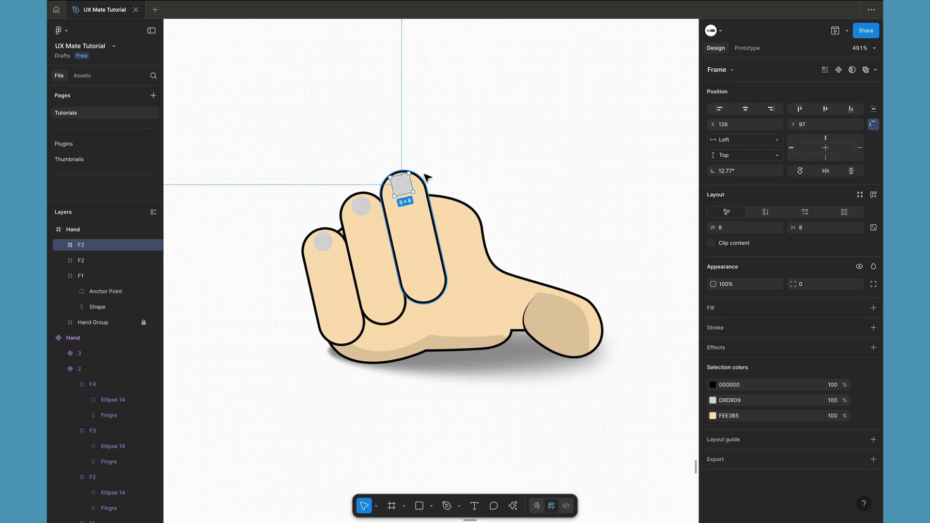
Tilt the fingers: new finger about 2°, index about 4°, middle about 7.09°
drag(416, 172, 409, 193)
scroll(405, 181, up, 3)
click(333, 221)
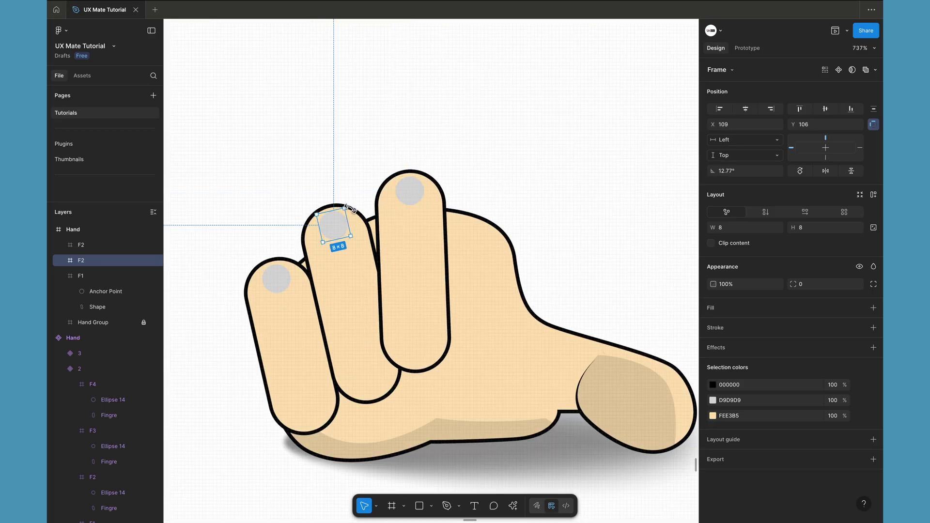
mouse_move(350, 209)
mouse_down()
mouse_move(344, 228)
mouse_move(339, 222)
mouse_move(357, 202)
mouse_move(348, 226)
mouse_move(338, 215)
mouse_up()
scroll(343, 224, up, 3)
scroll(347, 224, down, 3)
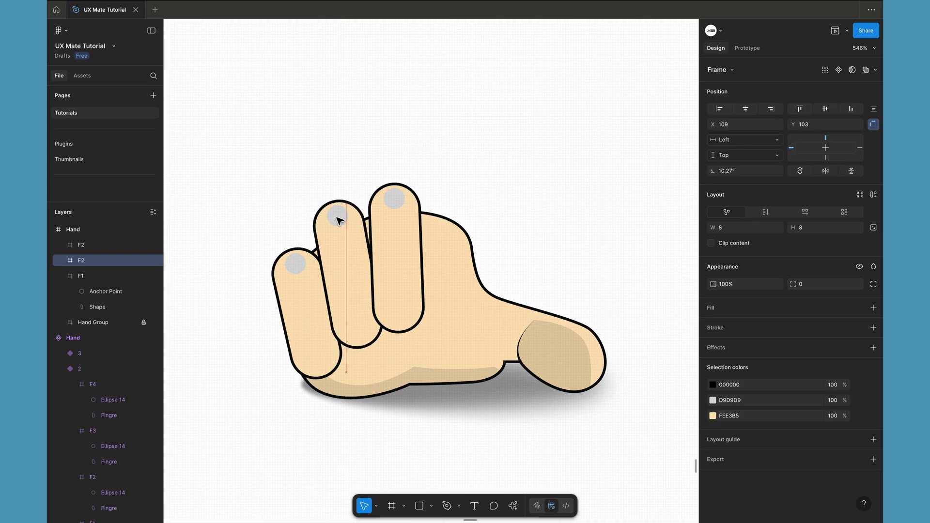
click(394, 198)
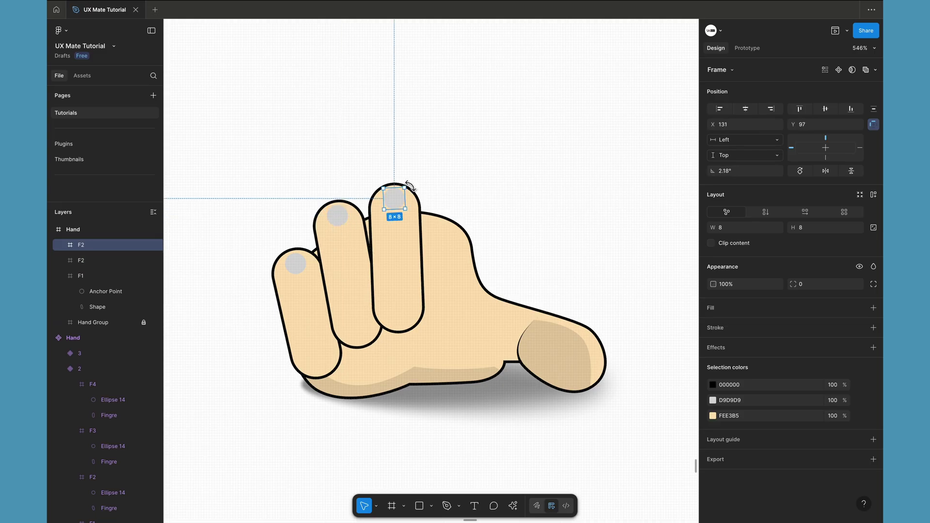
drag(410, 186, 398, 203)
Lengthen the middle finger's Shape to 61.47 tall
click(461, 160)
scroll(461, 160, down, 3)
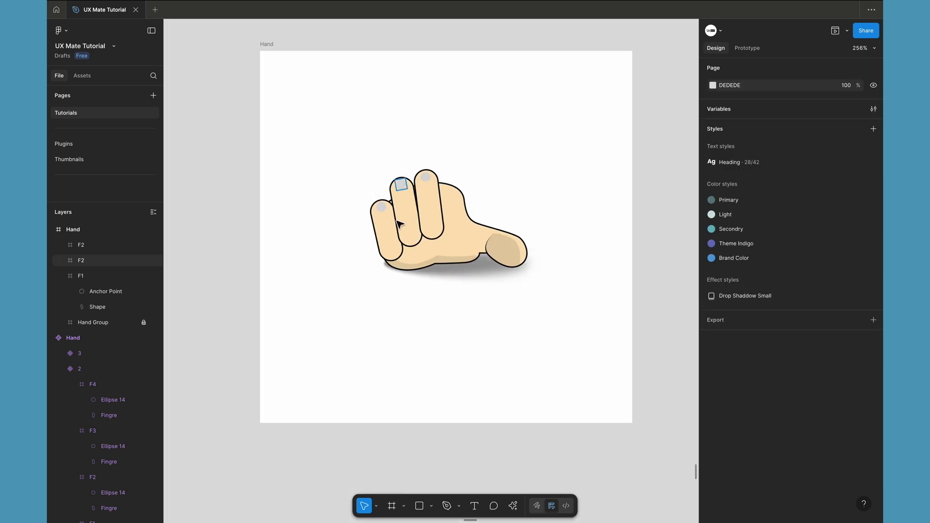
scroll(461, 159, up, 3)
scroll(402, 190, up, 4)
key(ctrl+z)
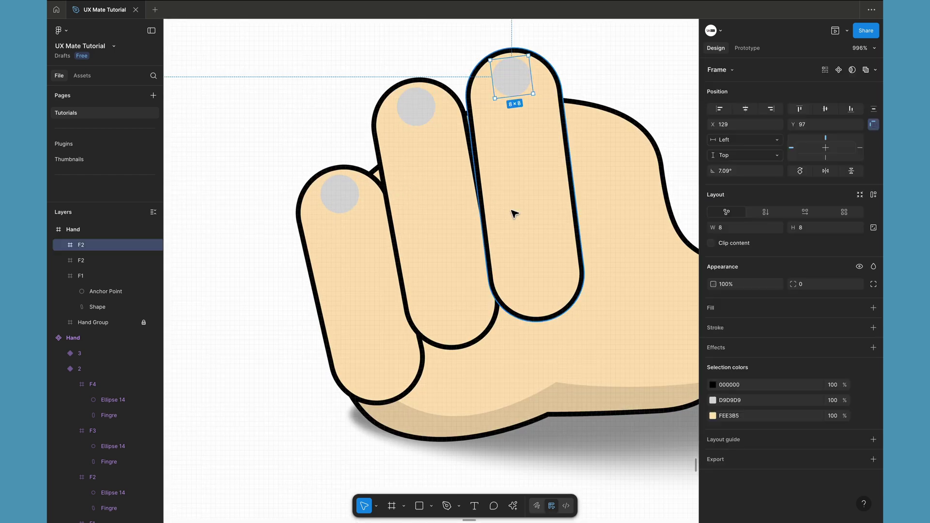
click(551, 233)
drag(536, 328, 534, 349)
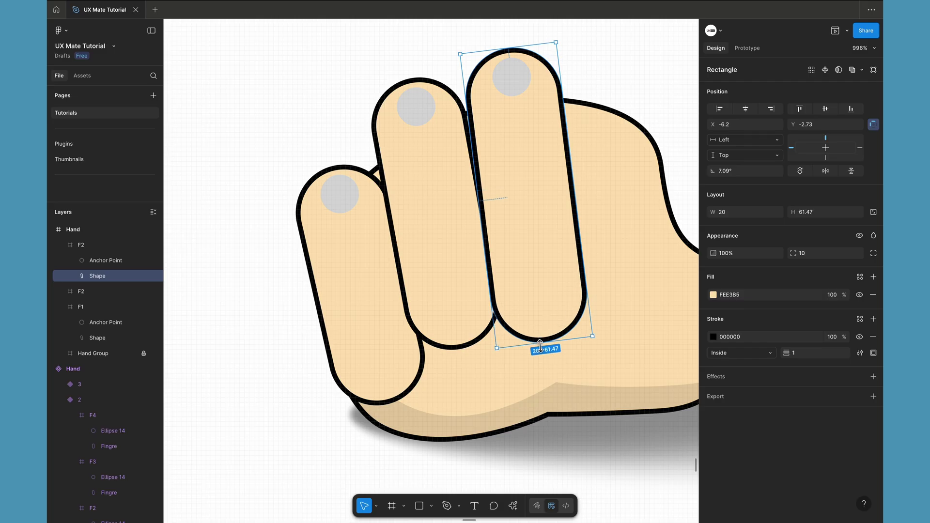
scroll(401, 268, down, 3)
scroll(401, 268, up, 1)
Lower the middle finger slightly and reposition and tilt the third finger
click(511, 137)
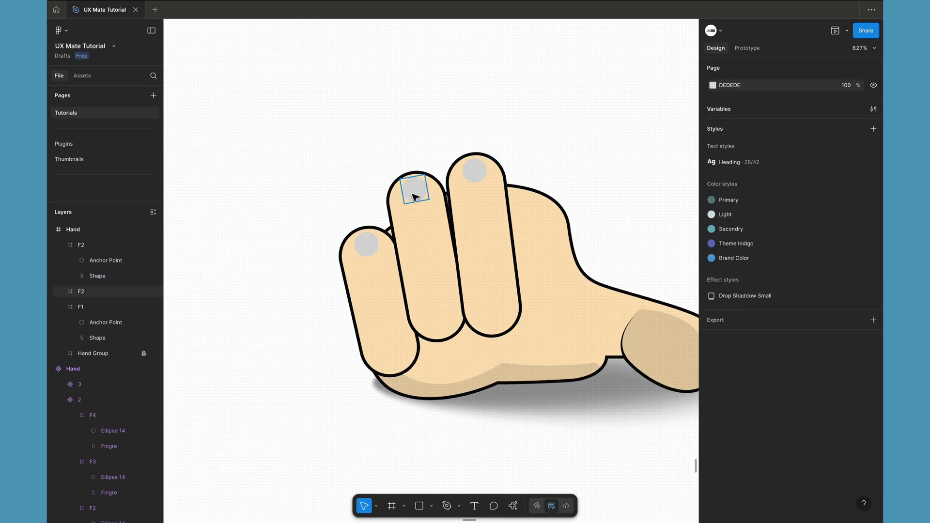
click(415, 194)
drag(417, 194, 417, 204)
drag(468, 184, 479, 170)
scroll(478, 170, down, 2)
key(Escape)
Alt-drag a copy of the F2 finger to the right as a fourth finger, tilted about 9.2°
click(415, 201)
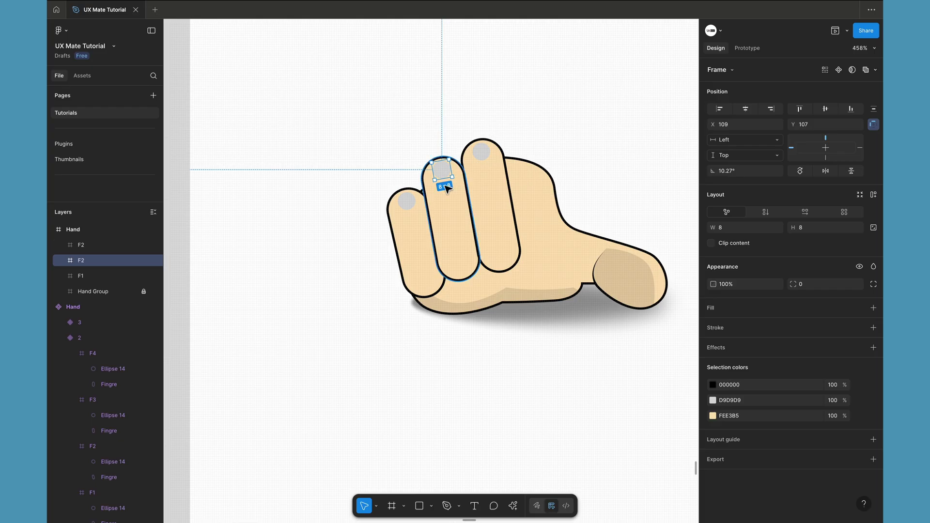
drag(442, 169, 528, 160)
scroll(533, 163, up, 3)
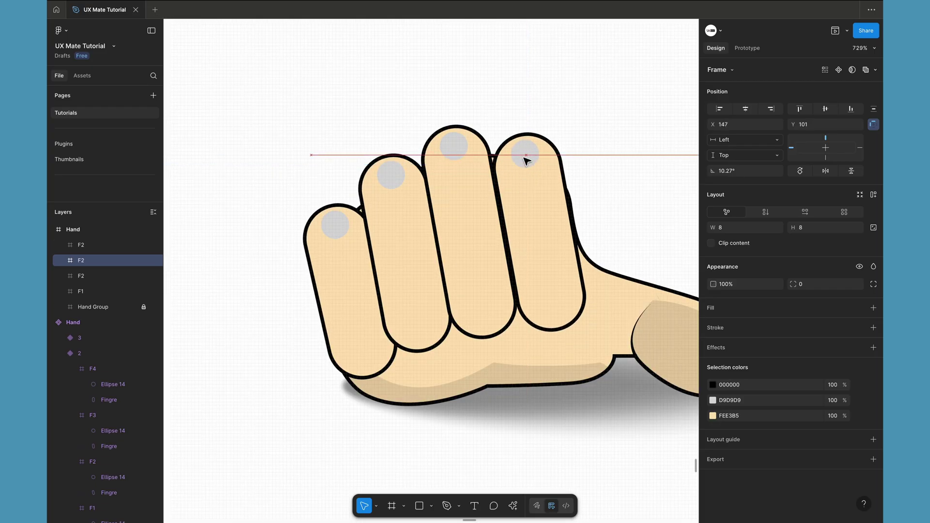
click(547, 135)
click(545, 134)
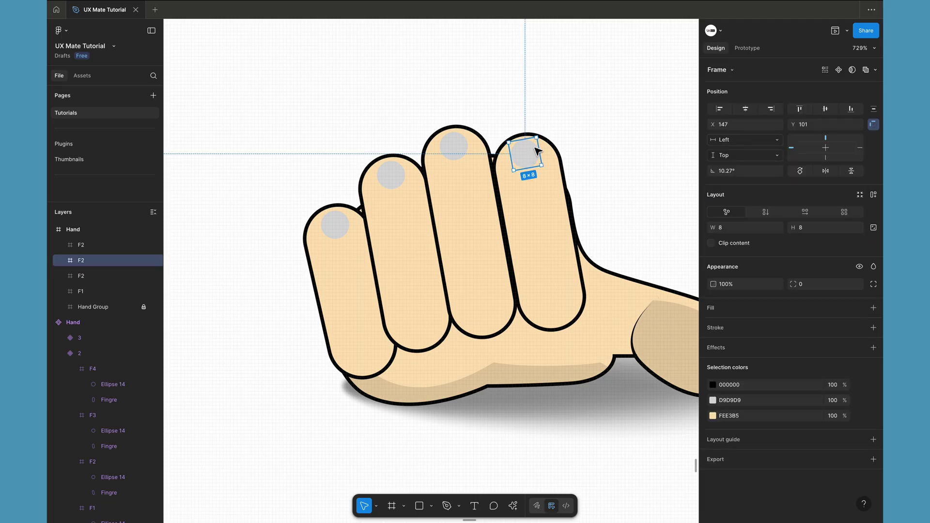
drag(544, 136, 545, 135)
scroll(545, 135, down, 5)
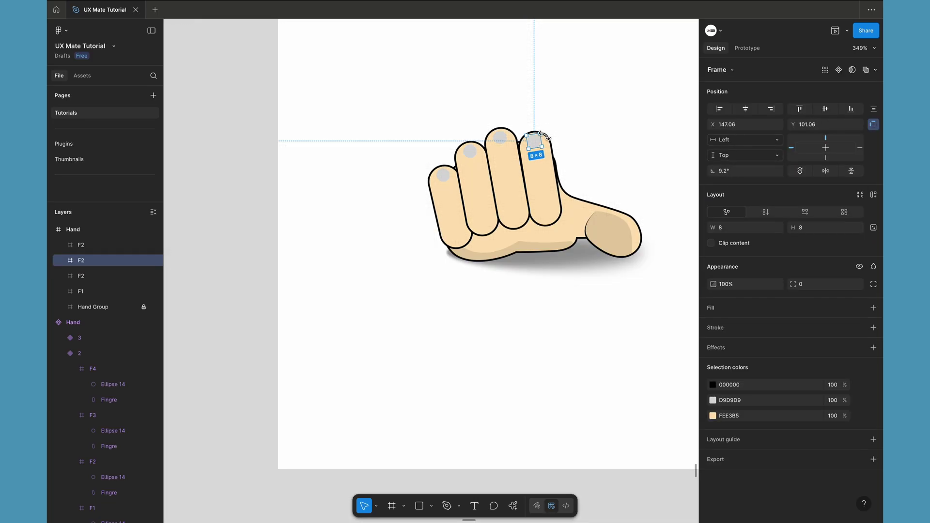
Align the fingertip nails by nudging the second and fourth nails slightly down
click(486, 334)
scroll(486, 333, down, 4)
scroll(486, 333, down, 2)
scroll(484, 329, up, 5)
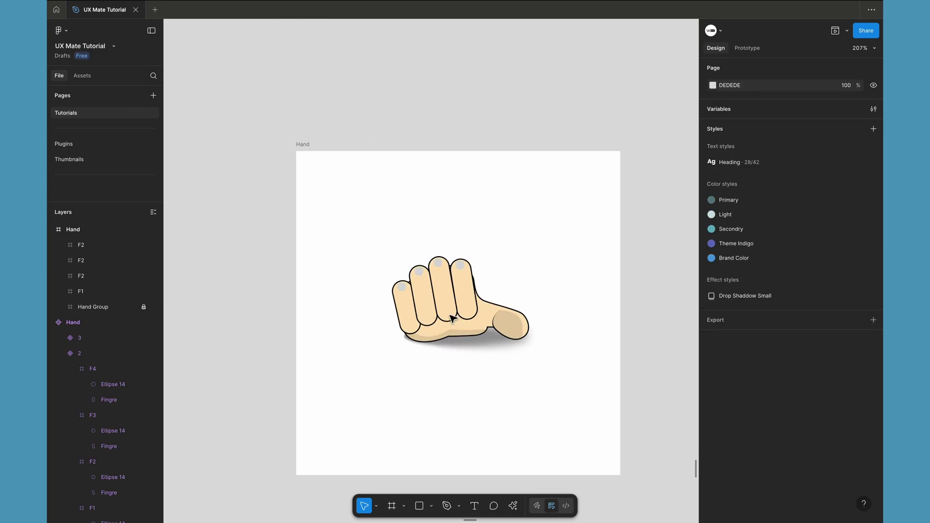
scroll(414, 330, down, 8)
click(414, 330)
scroll(416, 321, down, 3)
scroll(442, 312, right, 5)
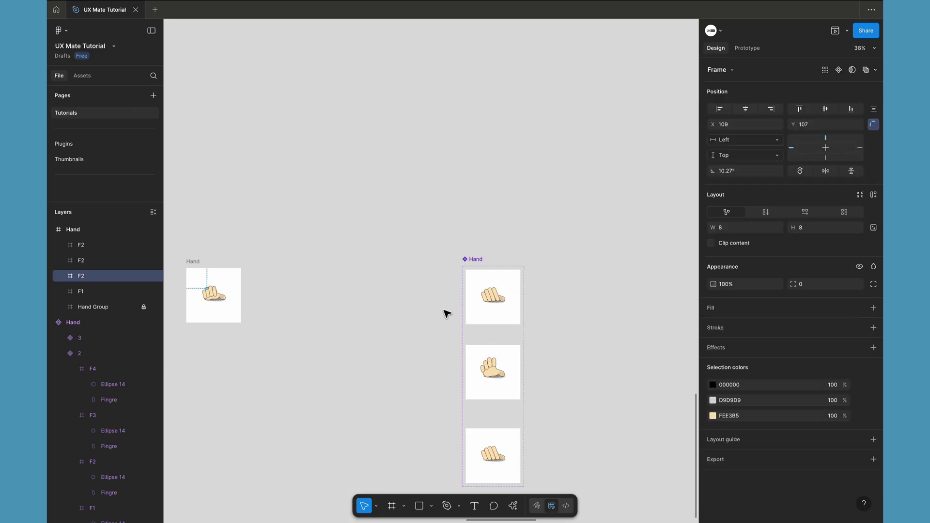
scroll(563, 291, up, 5)
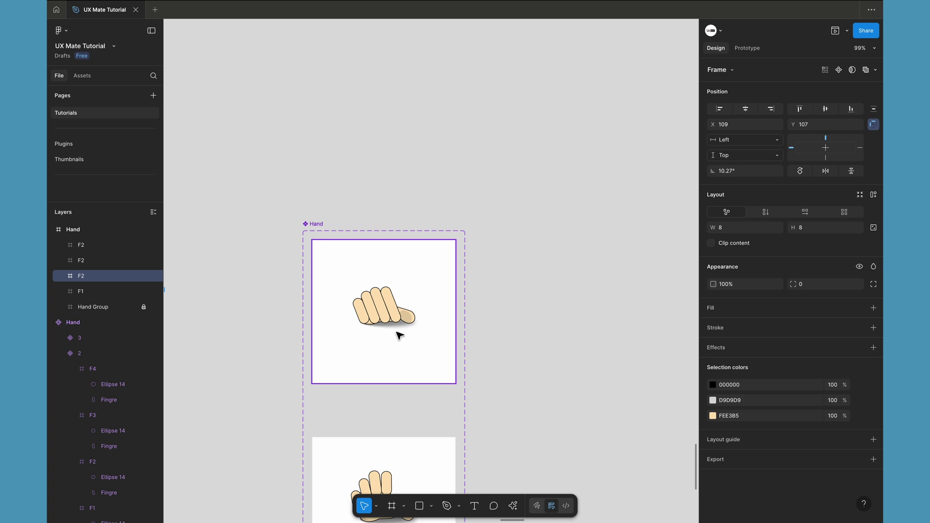
scroll(364, 347, left, 10)
scroll(321, 271, up, 10)
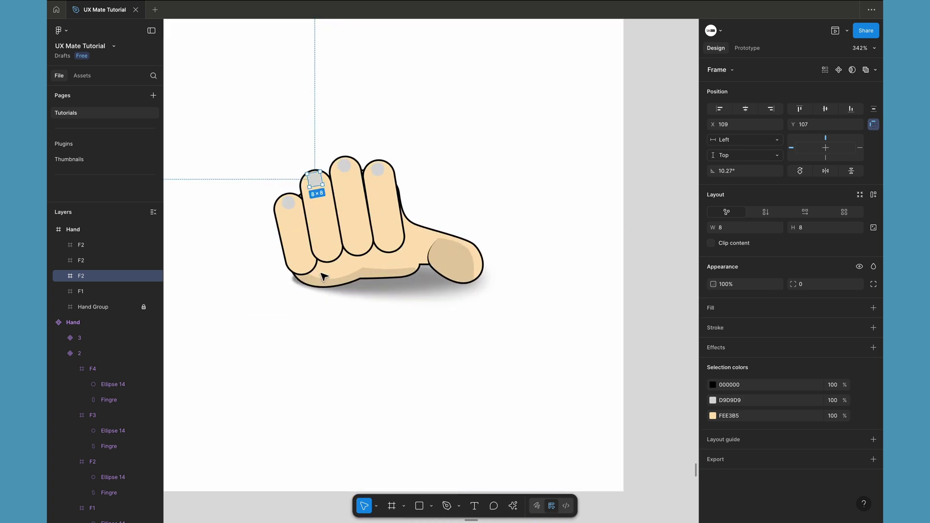
drag(312, 99, 313, 106)
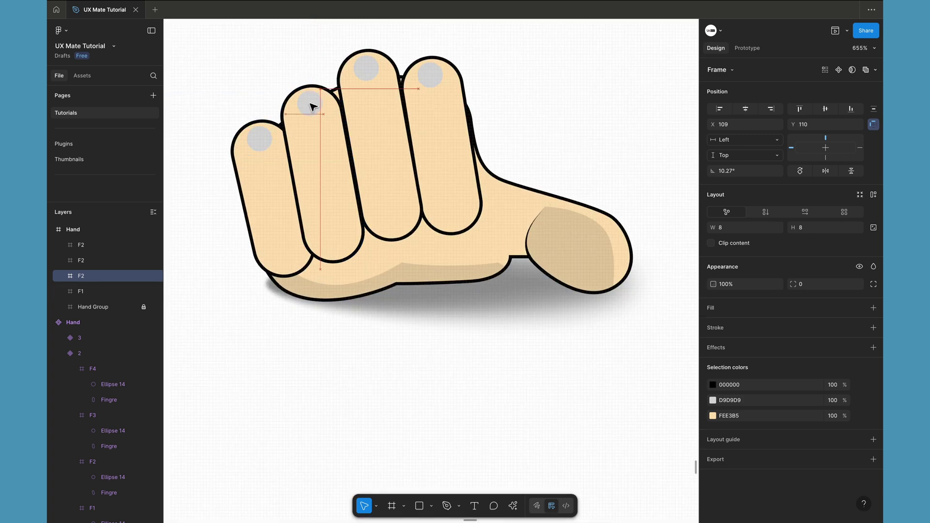
click(366, 67)
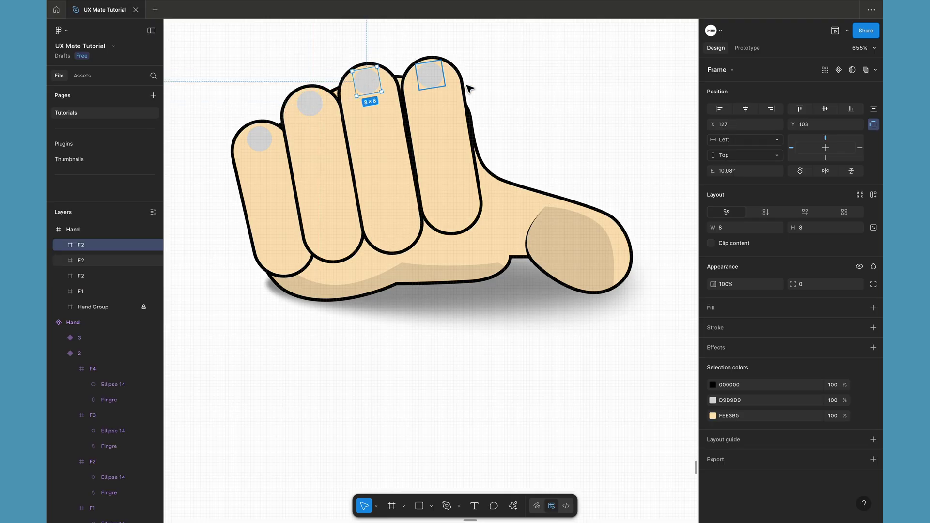
click(439, 85)
drag(439, 84, 440, 91)
scroll(440, 92, down, 5)
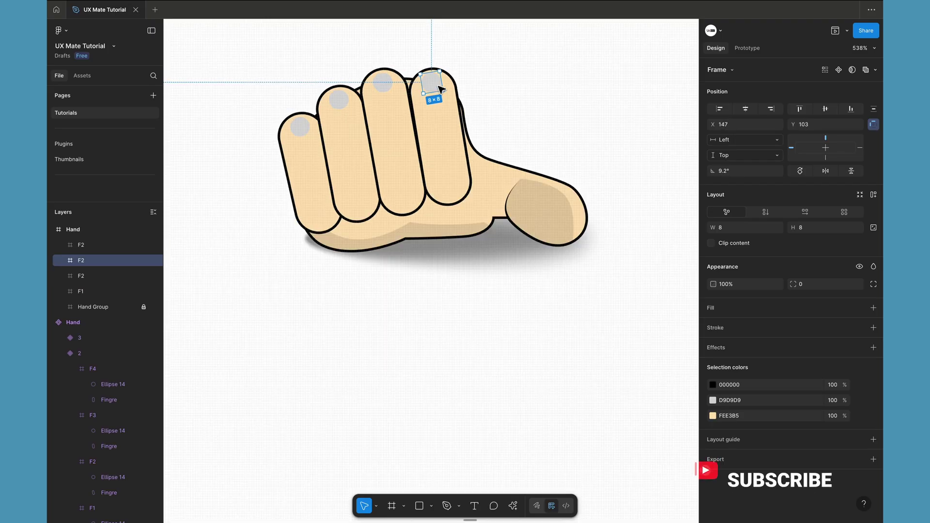
click(417, 355)
scroll(419, 356, down, 5)
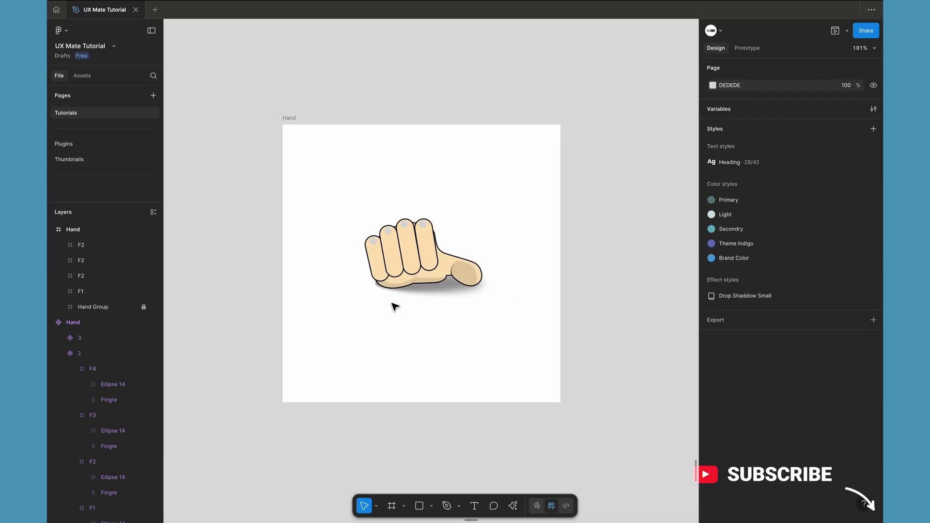
scroll(395, 306, up, 5)
double_click(365, 241)
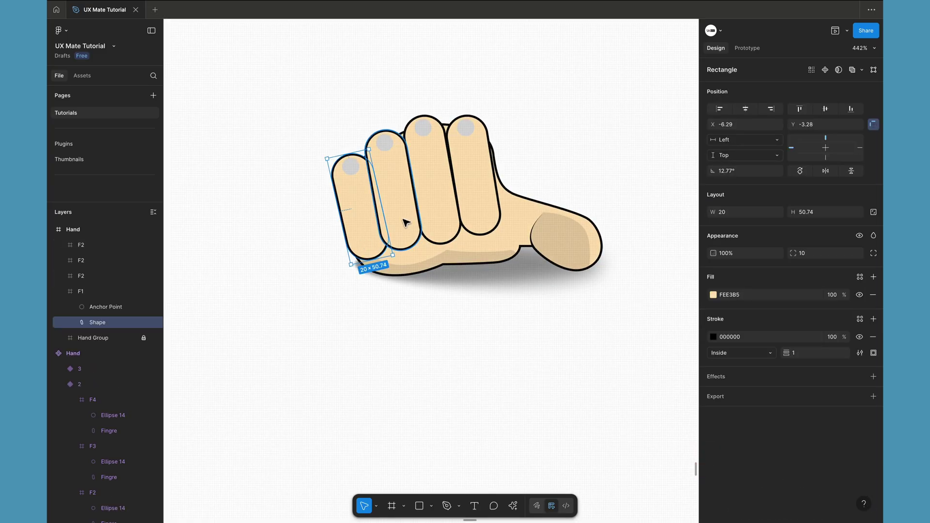
click(332, 429)
double_click(361, 239)
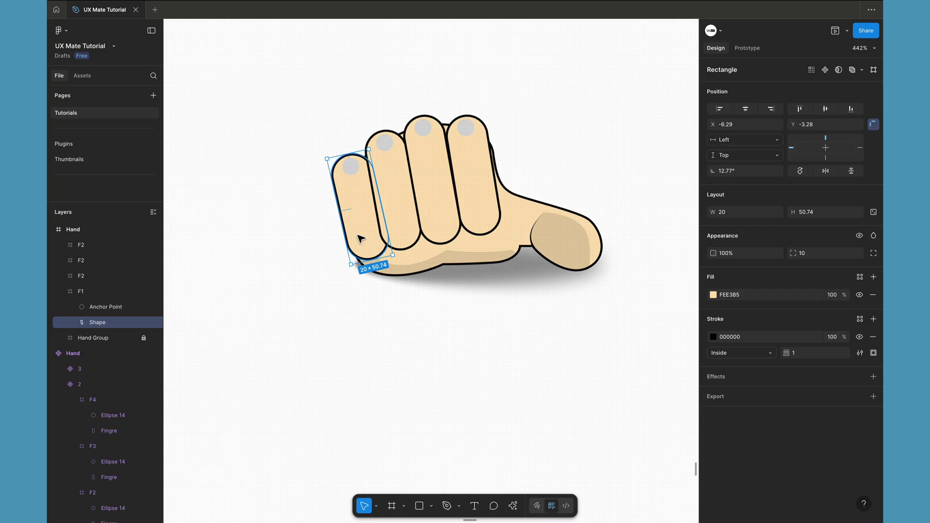
shift+click(399, 212)
shift+click(495, 194)
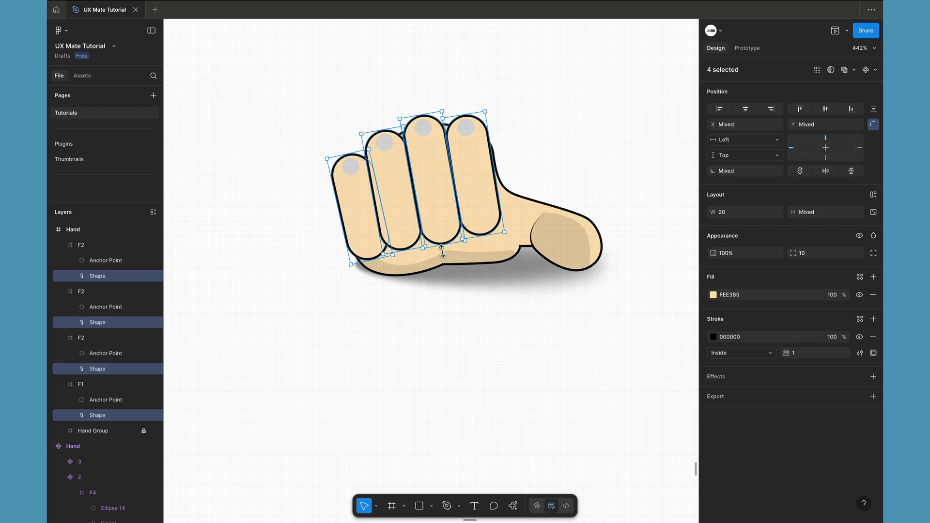
drag(443, 251, 446, 270)
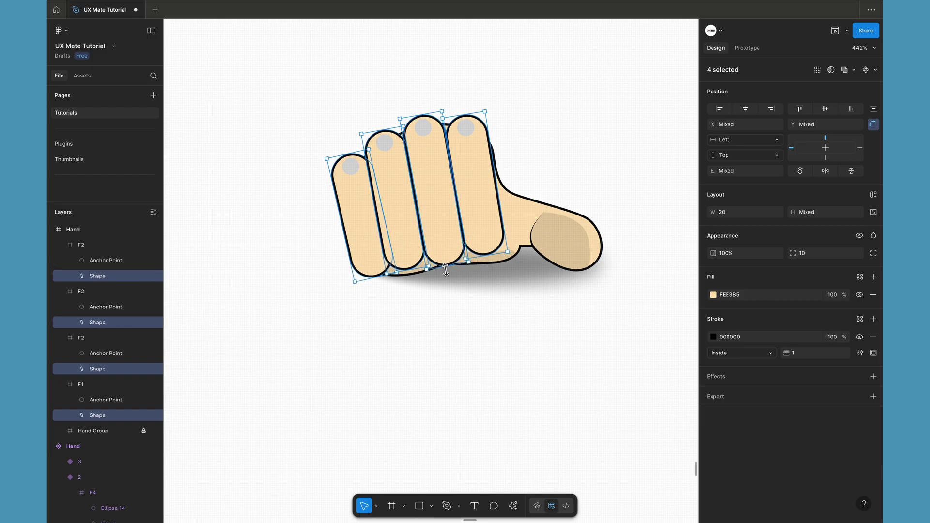
click(442, 310)
scroll(441, 310, down, 5)
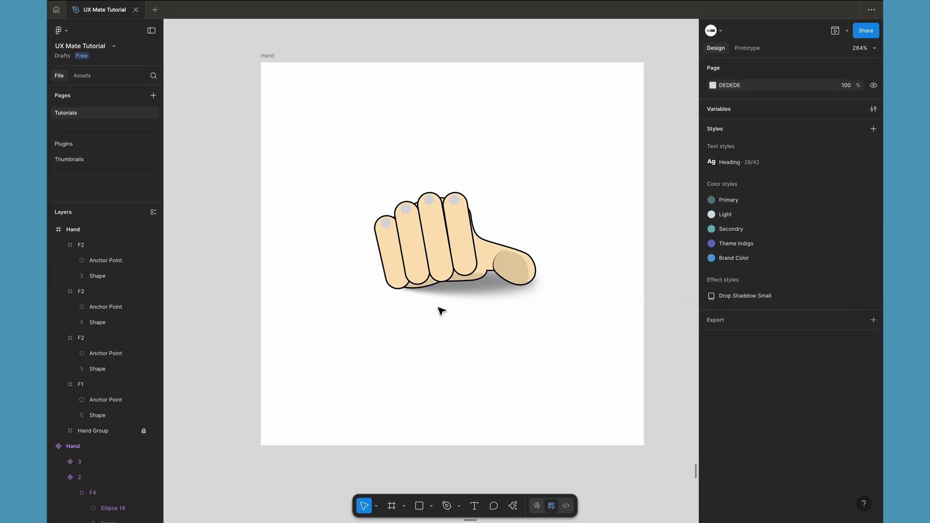
scroll(440, 312, down, 3)
scroll(486, 309, up, 6)
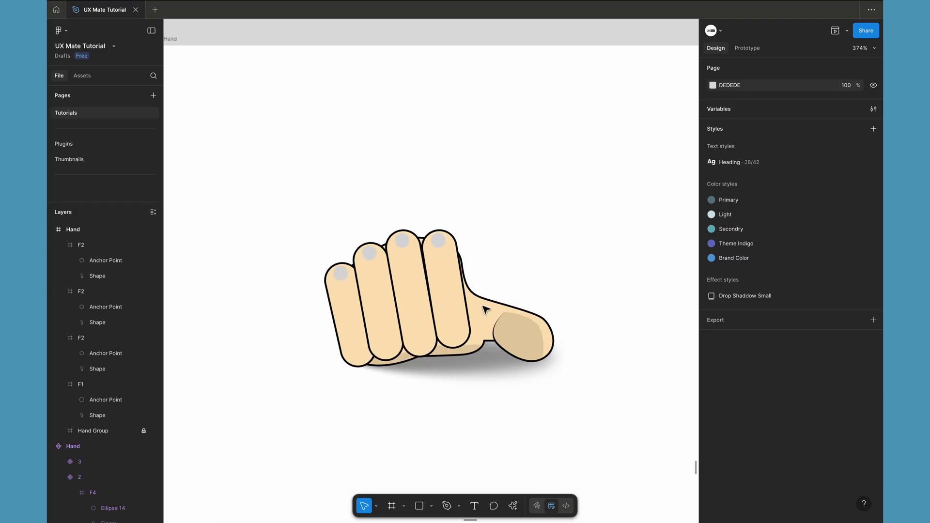
scroll(401, 241, down, 5)
scroll(396, 276, up, 5)
scroll(400, 277, down, 2)
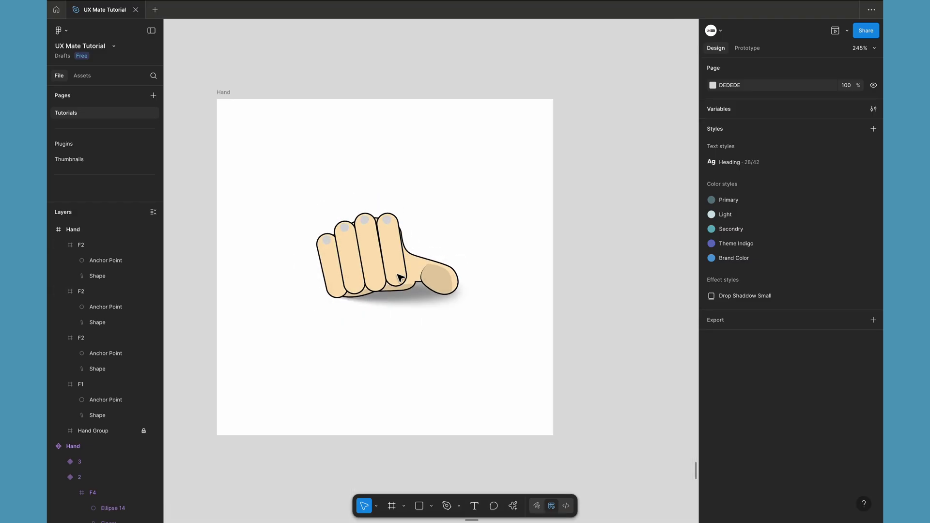
scroll(398, 276, down, 2)
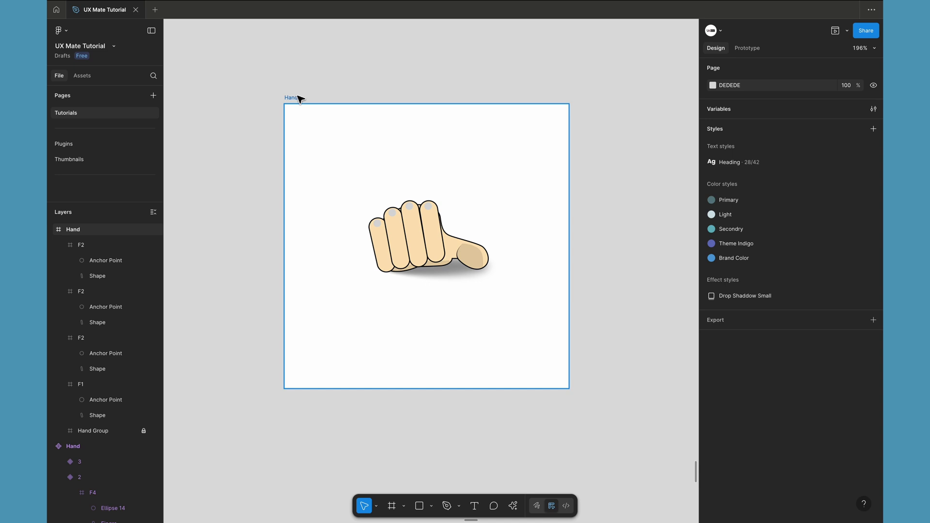
Rotate two of the fingers to steeper angles via their nail frames
scroll(338, 297, up, 5)
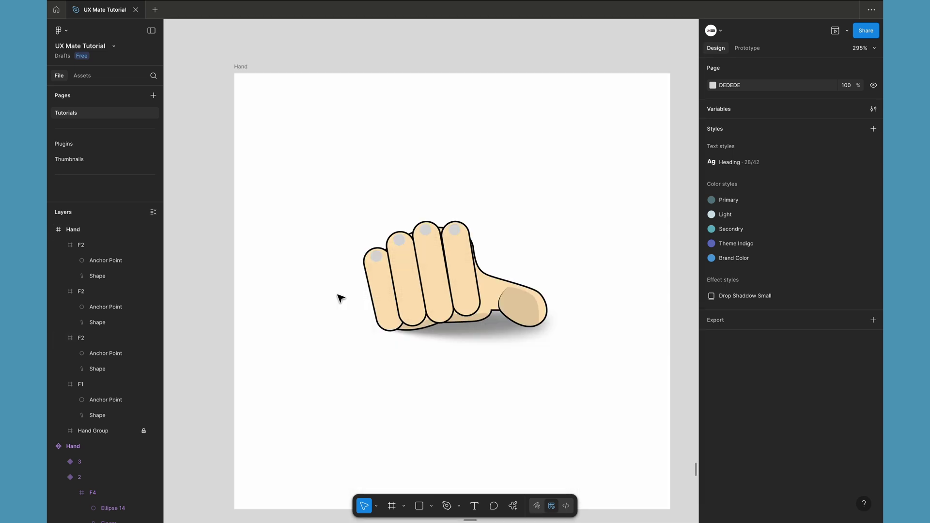
click(378, 226)
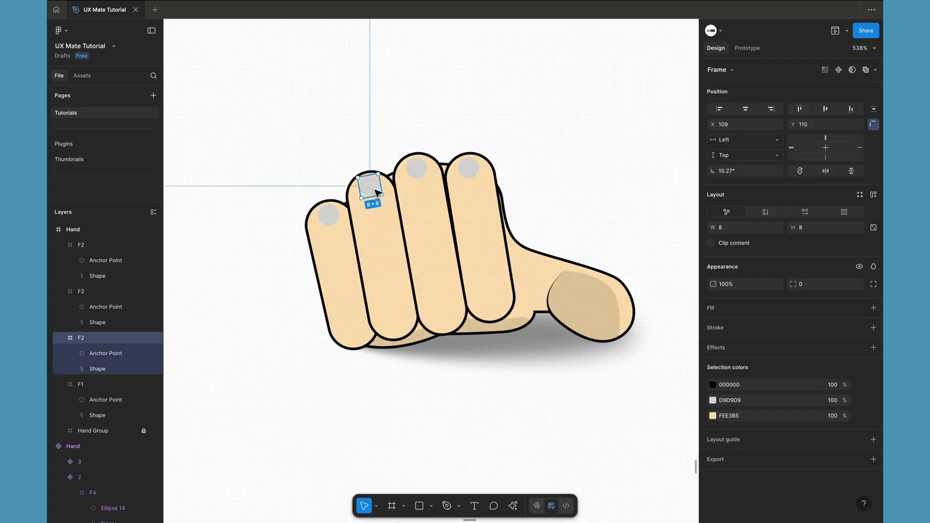
scroll(380, 199, up, 5)
drag(387, 165, 386, 166)
scroll(386, 164, down, 4)
click(396, 172)
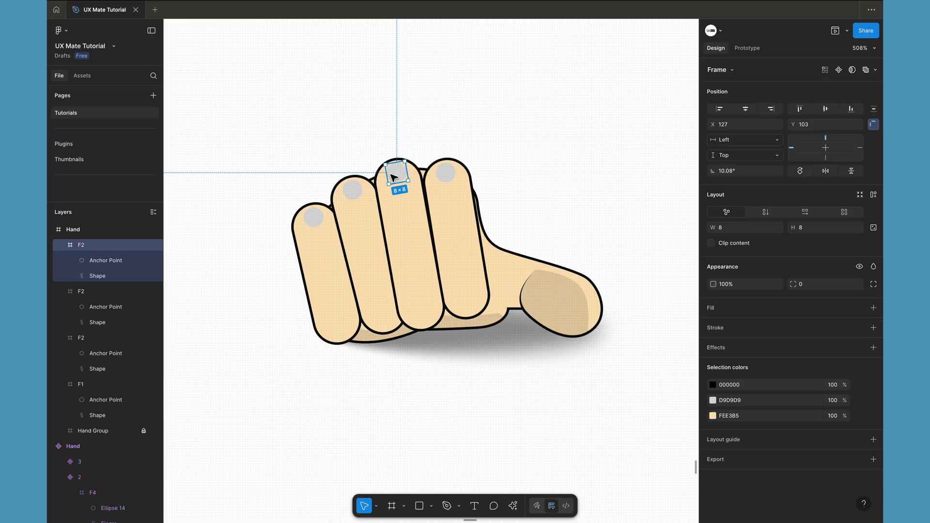
drag(407, 161, 459, 161)
click(445, 173)
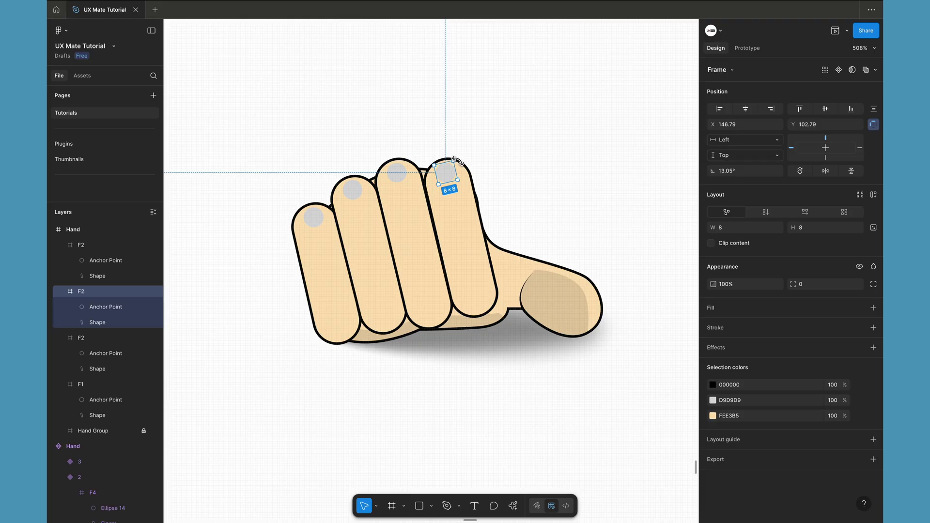
click(513, 141)
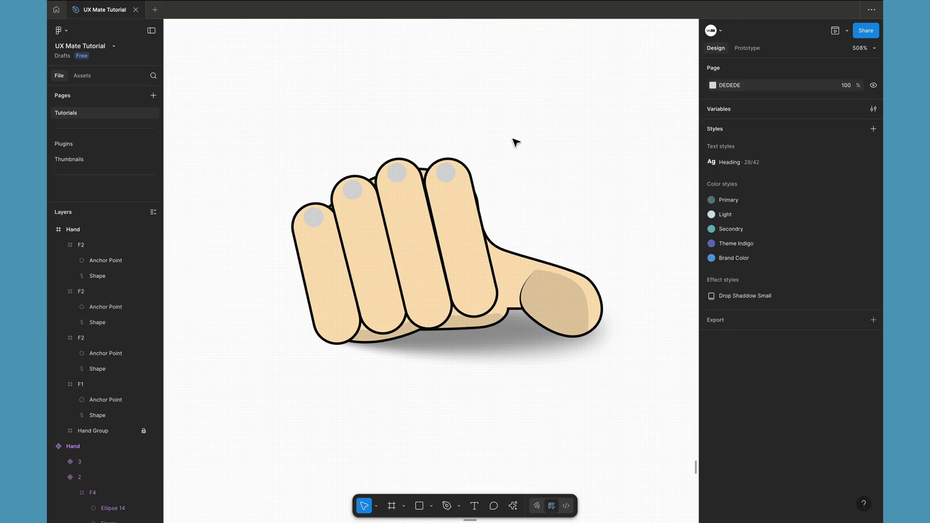
Shorten the leftmost finger's Shape slightly from its bottom edge
scroll(454, 212, down, 3)
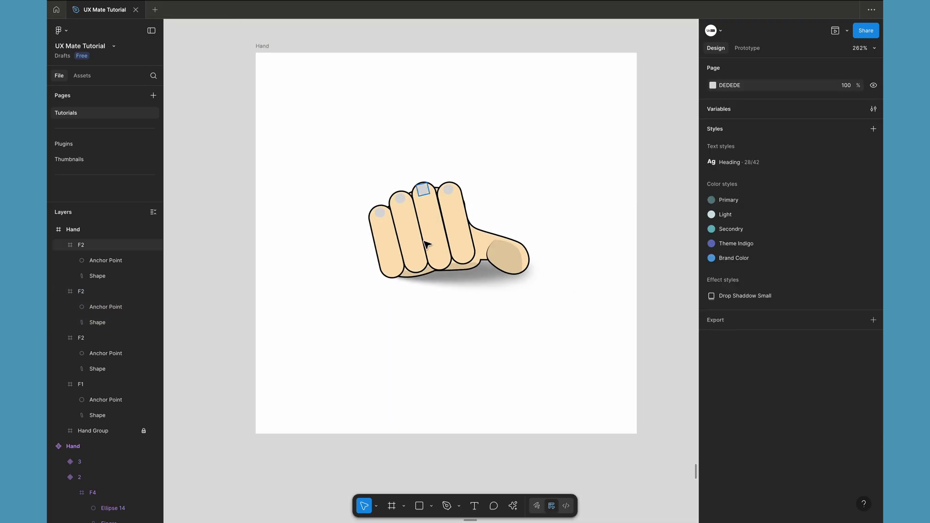
scroll(427, 243, up, 3)
click(374, 297)
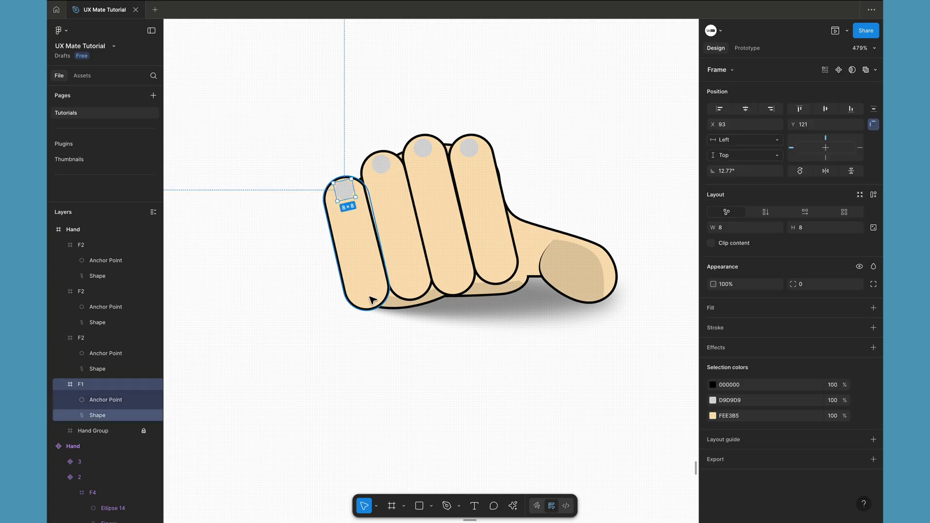
double_click(365, 307)
drag(373, 313, 371, 308)
click(373, 355)
scroll(374, 355, down, 10)
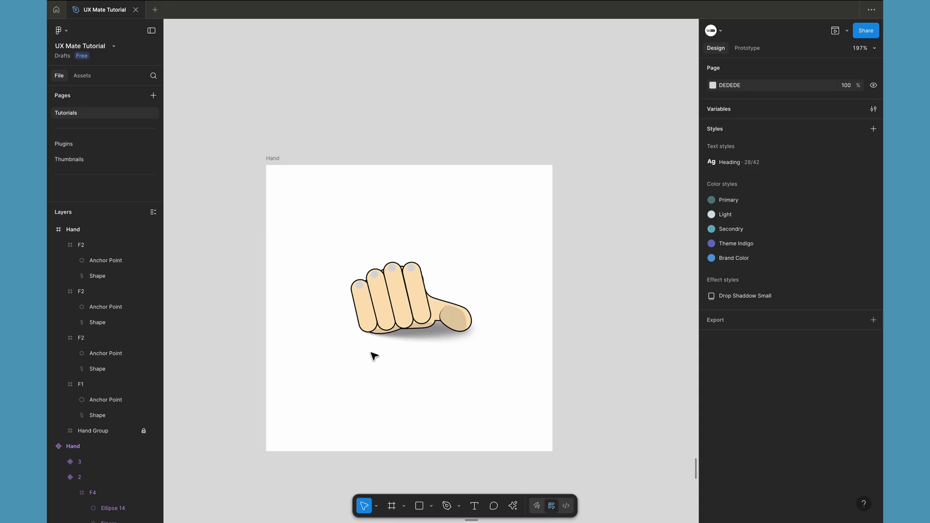
Nudge the rightmost finger right and re-angle the others, the leftmost to 12.77°
scroll(372, 317, up, 5)
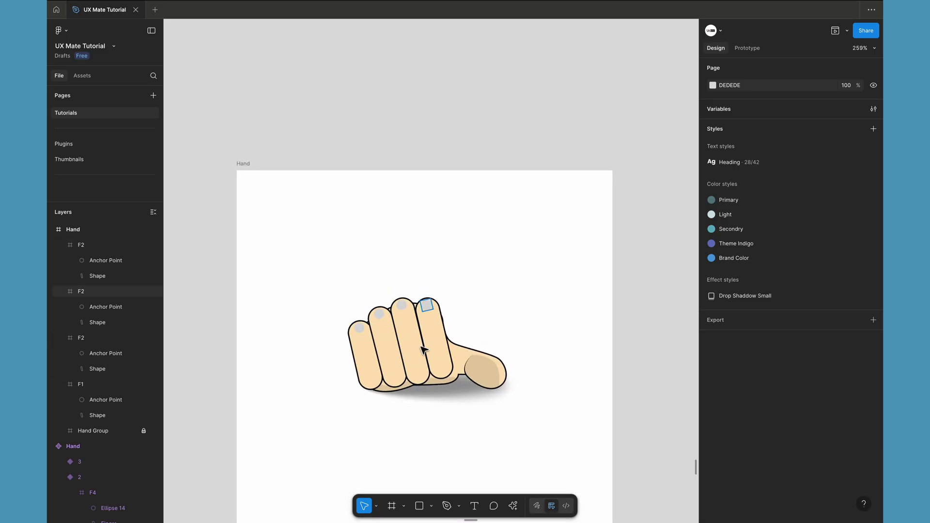
scroll(422, 351, up, 4)
scroll(422, 351, left, 3)
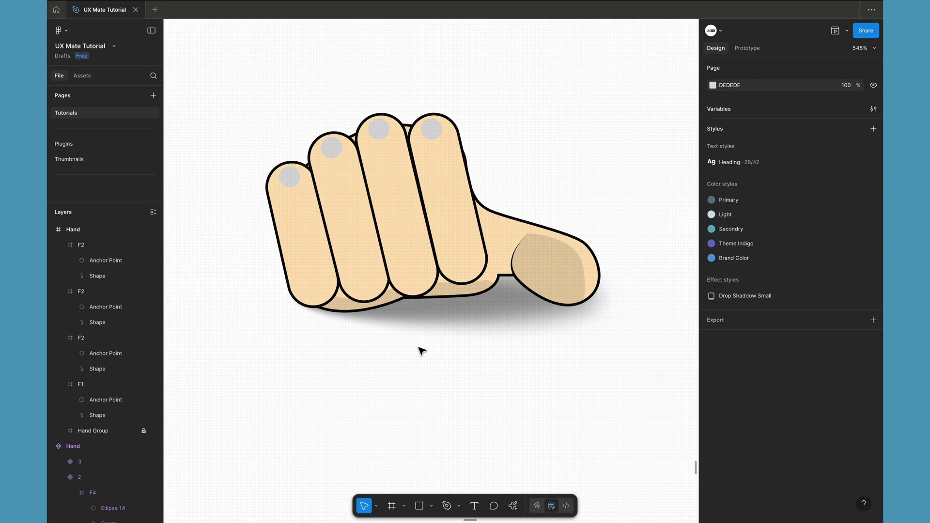
click(431, 127)
scroll(432, 128, up, 2)
drag(434, 130, 438, 131)
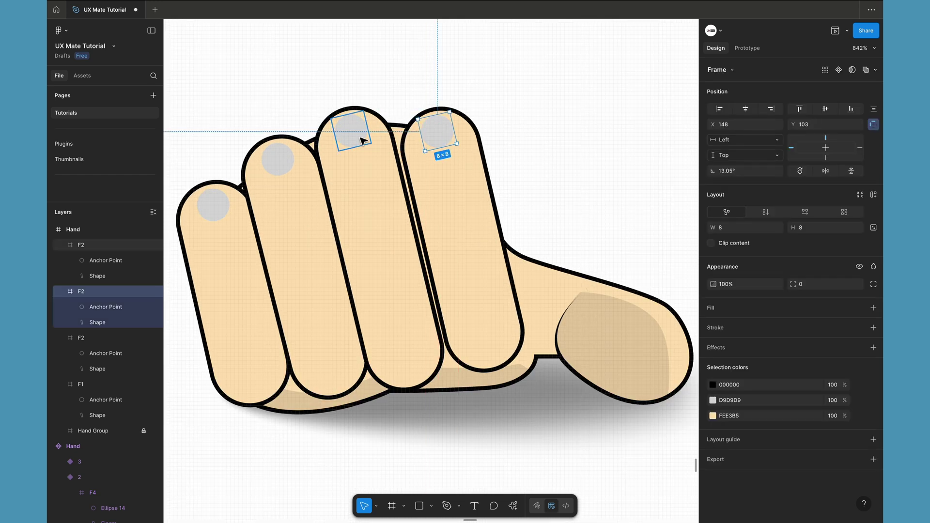
drag(353, 136, 362, 141)
drag(287, 154, 291, 158)
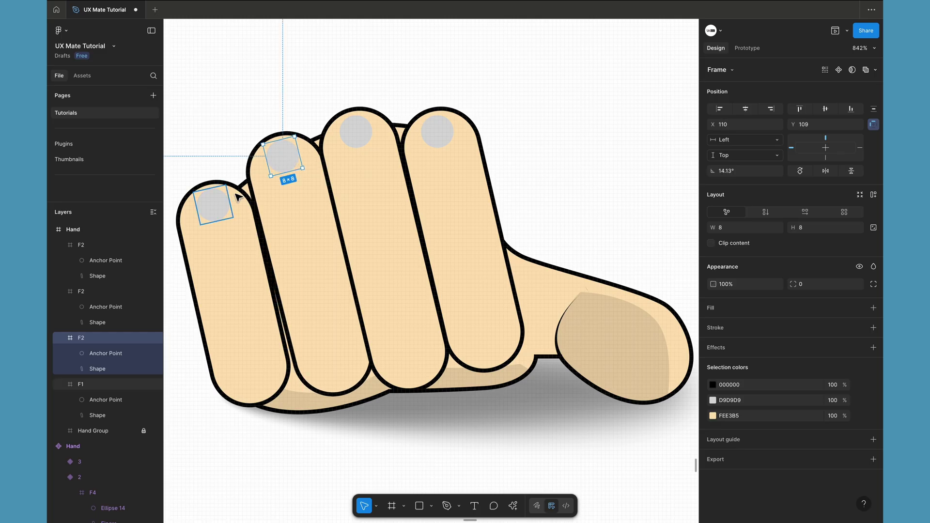
drag(216, 203, 229, 206)
scroll(229, 206, down, 5)
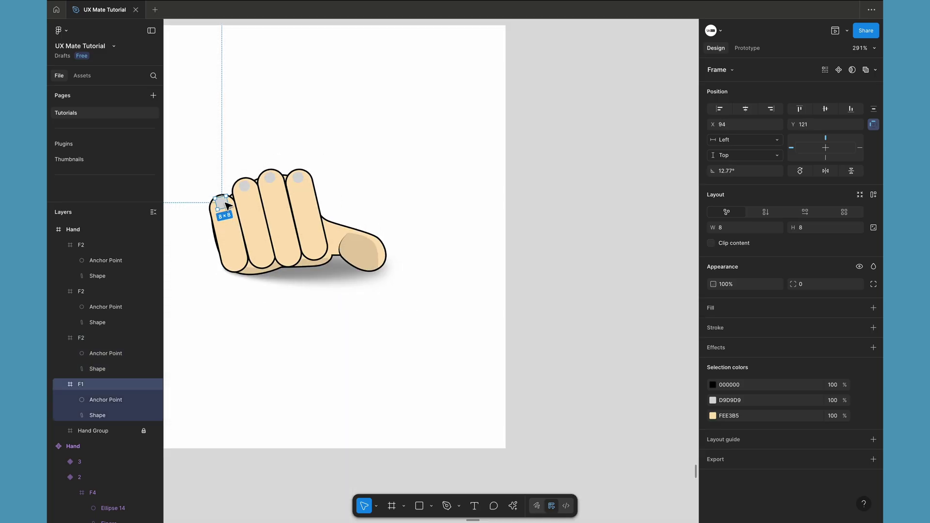
click(307, 330)
scroll(311, 332, down, 2)
scroll(311, 333, down, 2)
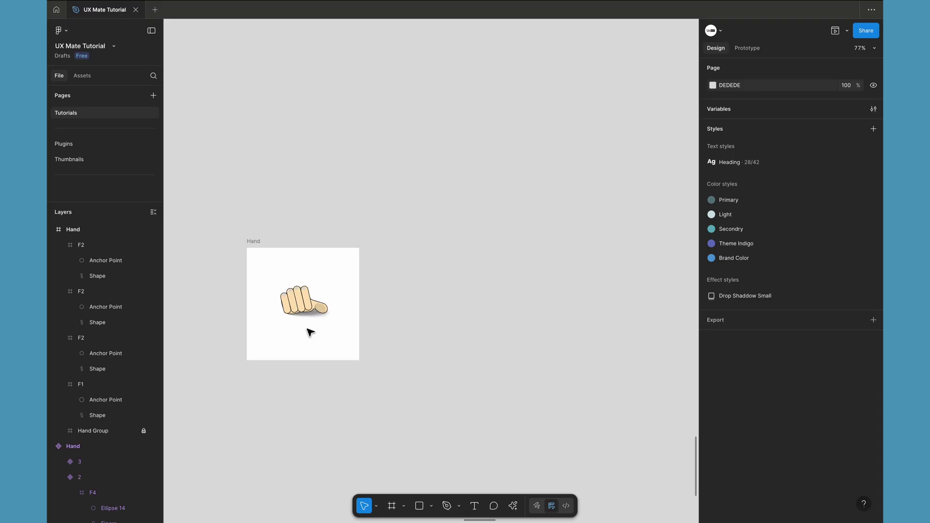
Rename the 300×300 Hand frame to 'Hand / Frame 1'
click(264, 223)
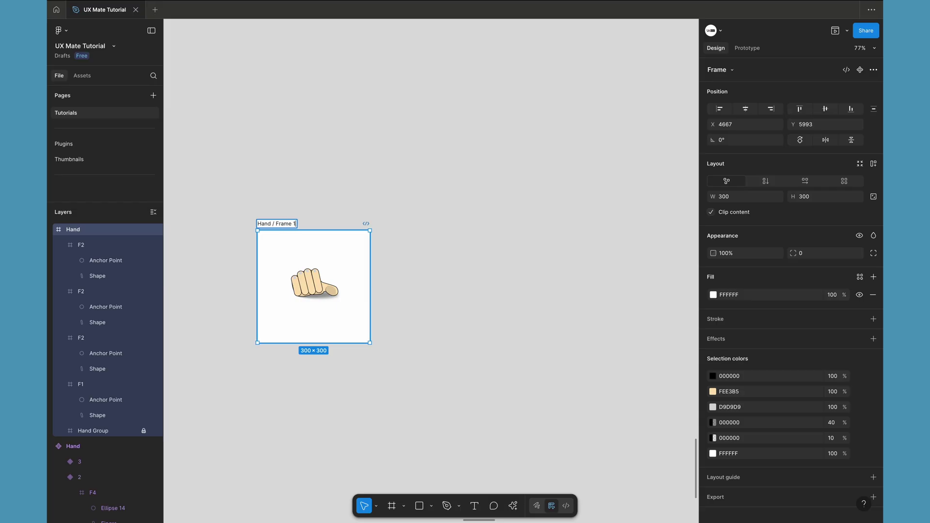
key(Return)
Alt-drag Hand / Frame 1 downward twice for Frame 2 and Frame 3, then select all three
scroll(290, 226, down, 2)
scroll(291, 225, left, 2)
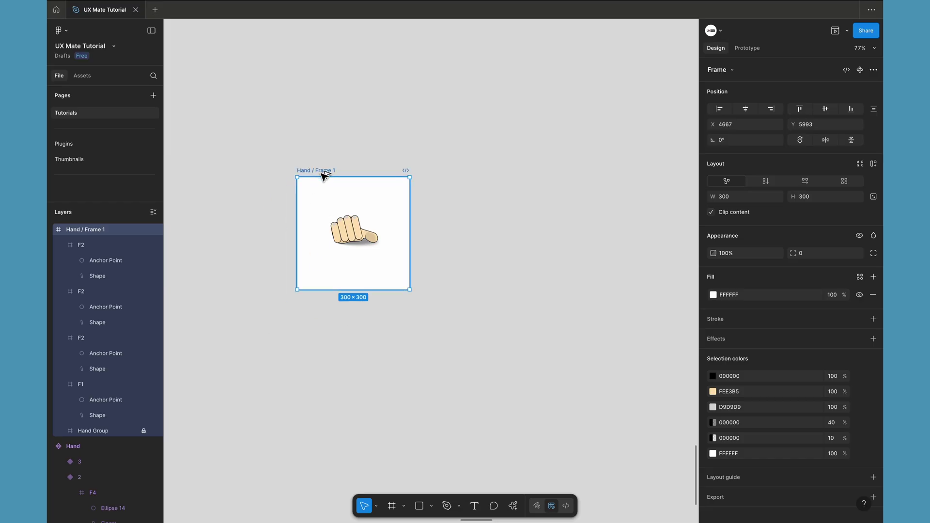
drag(324, 176, 322, 329)
scroll(321, 327, down, 4)
scroll(320, 327, left, 1)
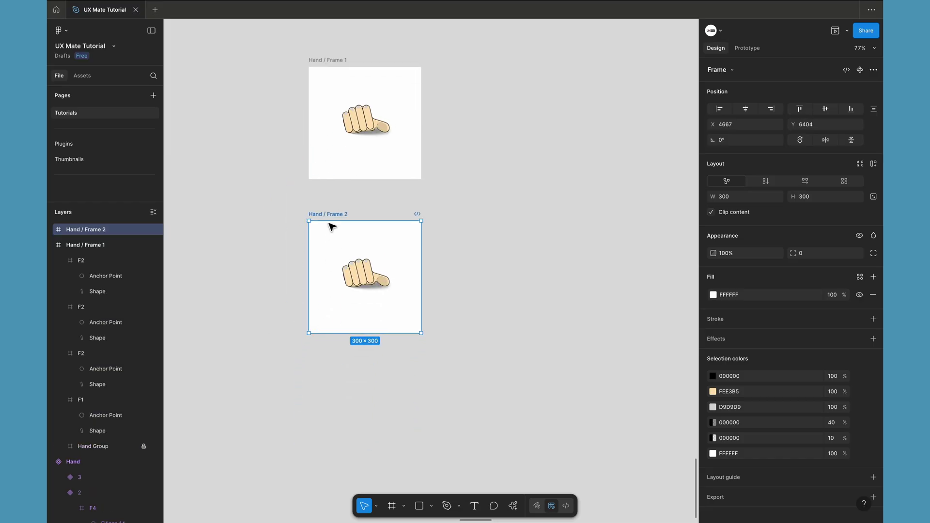
drag(334, 216, 335, 358)
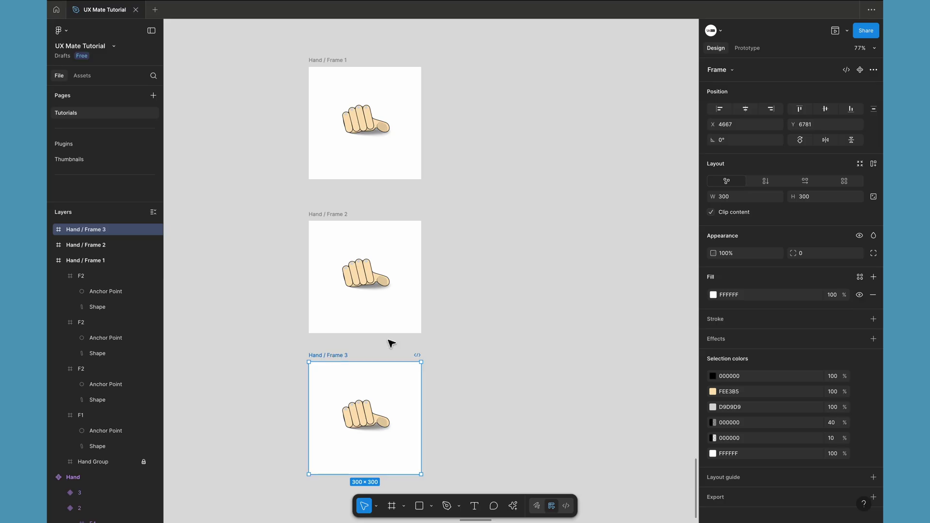
scroll(449, 323, down, 1)
scroll(450, 322, right, 1)
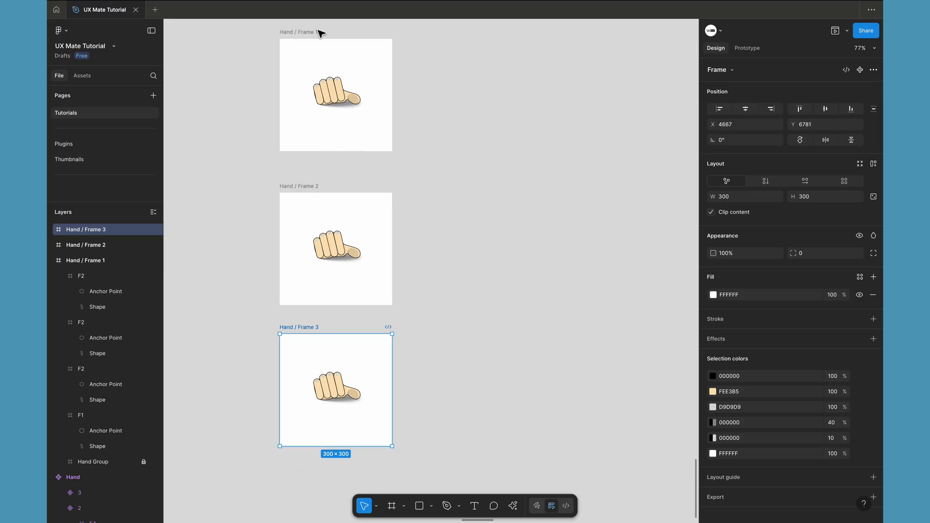
click(491, 276)
scroll(490, 276, down, 3)
drag(287, 81, 482, 405)
Use Create component set to make the Hand set, then check variants Frame 1, 2 and 3
click(849, 70)
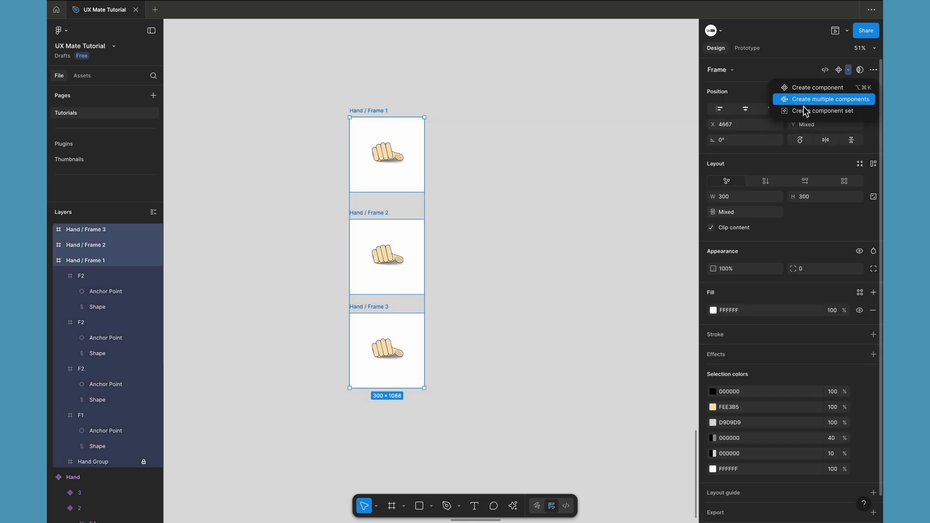
click(823, 112)
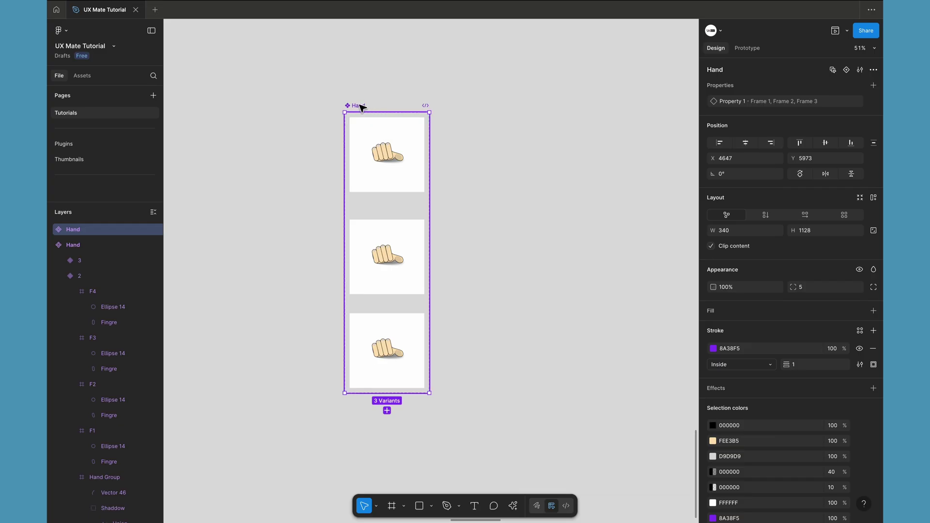
click(376, 139)
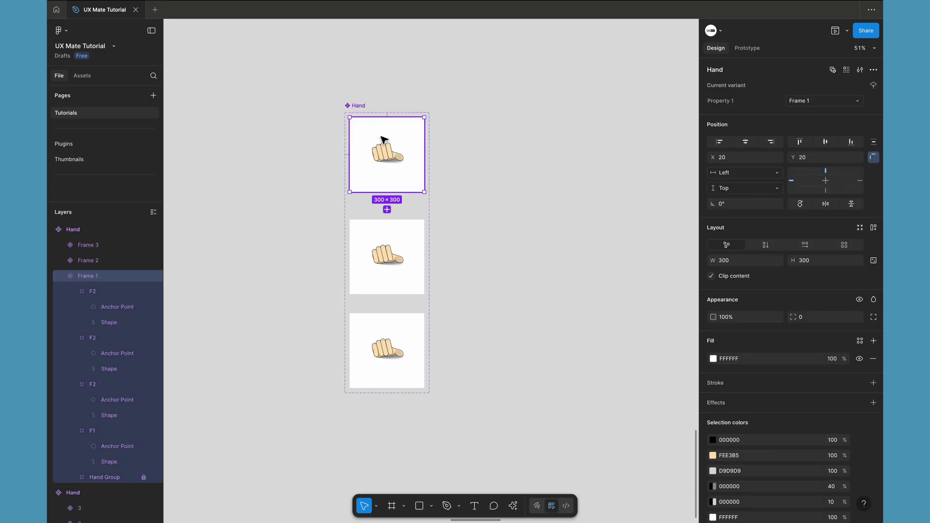
click(380, 272)
click(380, 347)
Select the Frame 2 variant and move its leftmost finger up and to the left
click(485, 284)
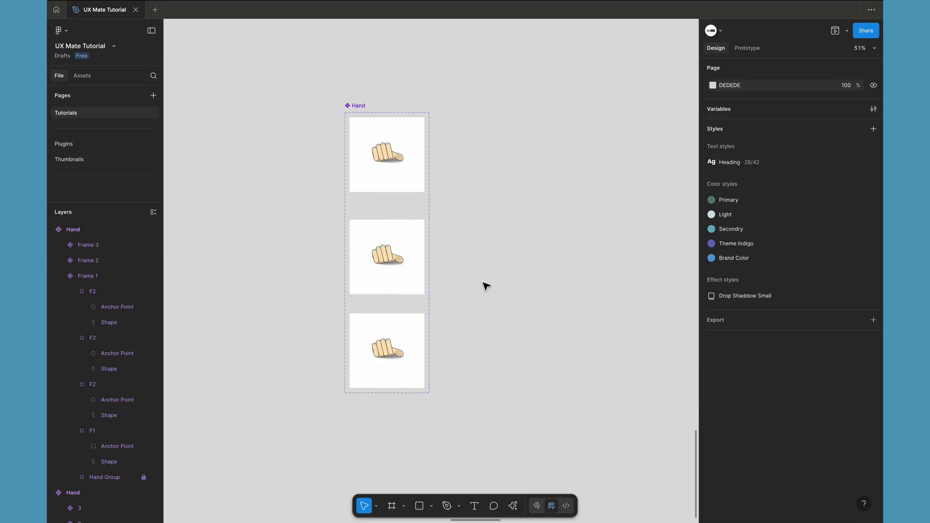
scroll(339, 256, up, 5)
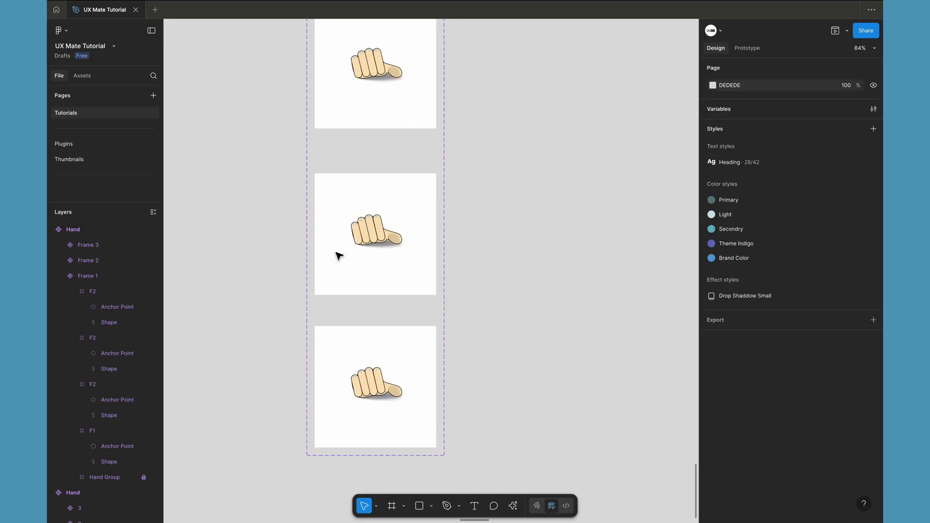
click(339, 256)
scroll(353, 237, up, 3)
scroll(355, 240, down, 6)
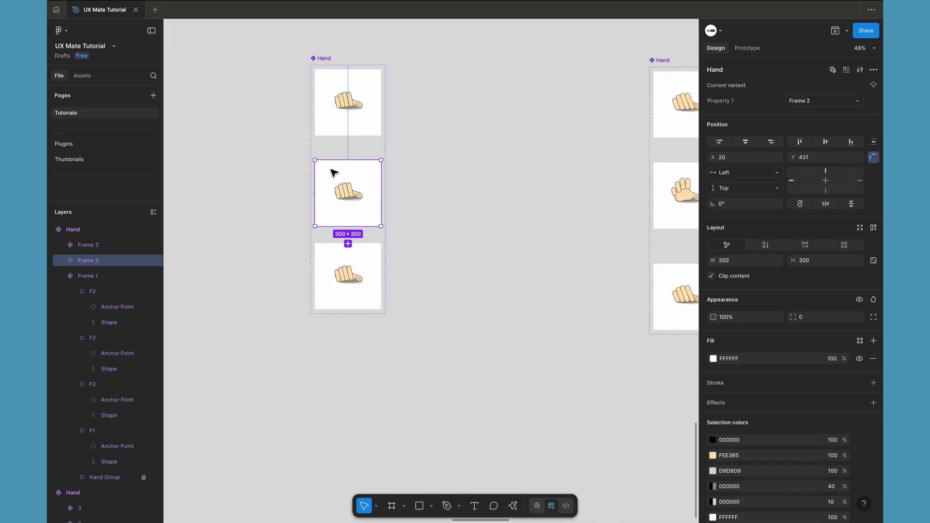
scroll(347, 191, up, 10)
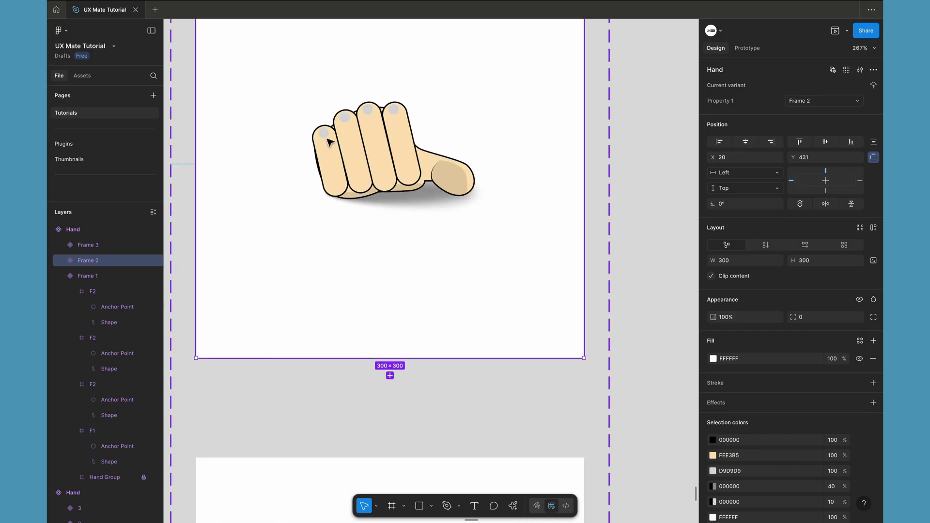
scroll(329, 135, up, 5)
click(322, 135)
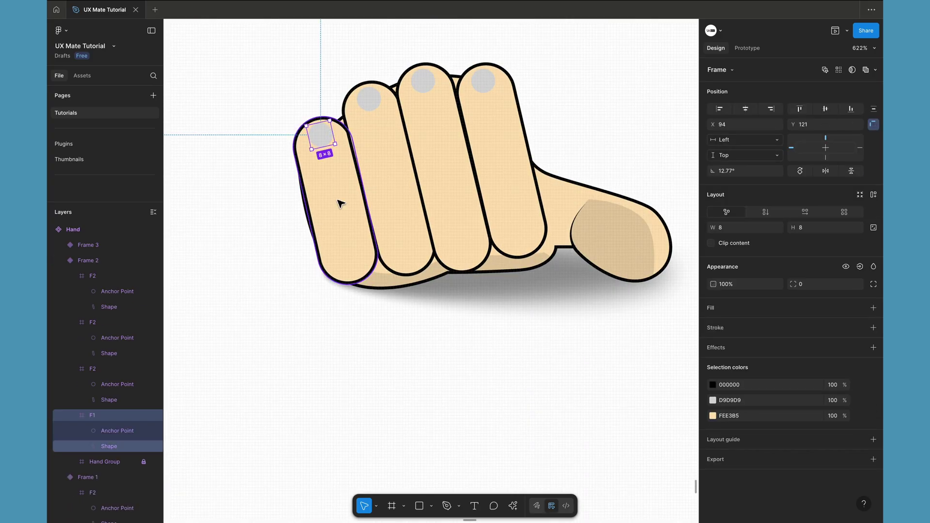
scroll(339, 194, up, 2)
scroll(339, 194, left, 1)
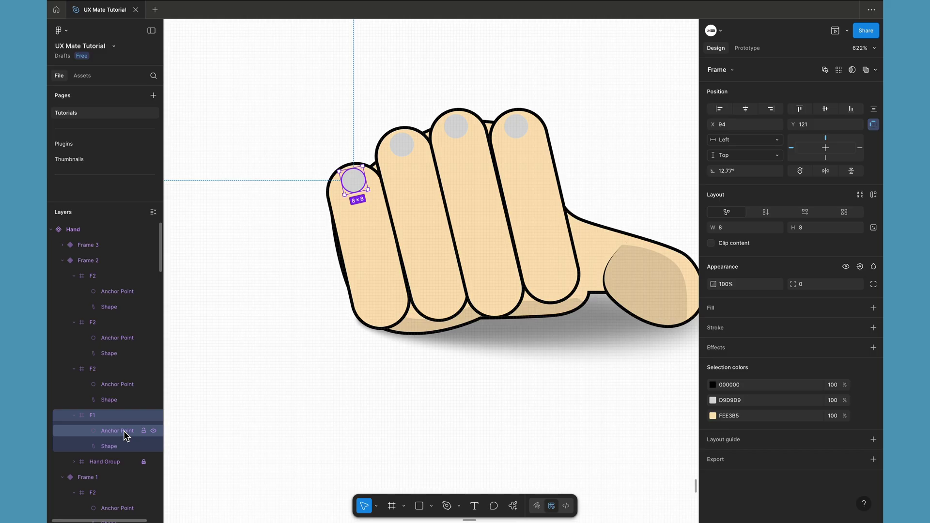
drag(355, 185, 348, 160)
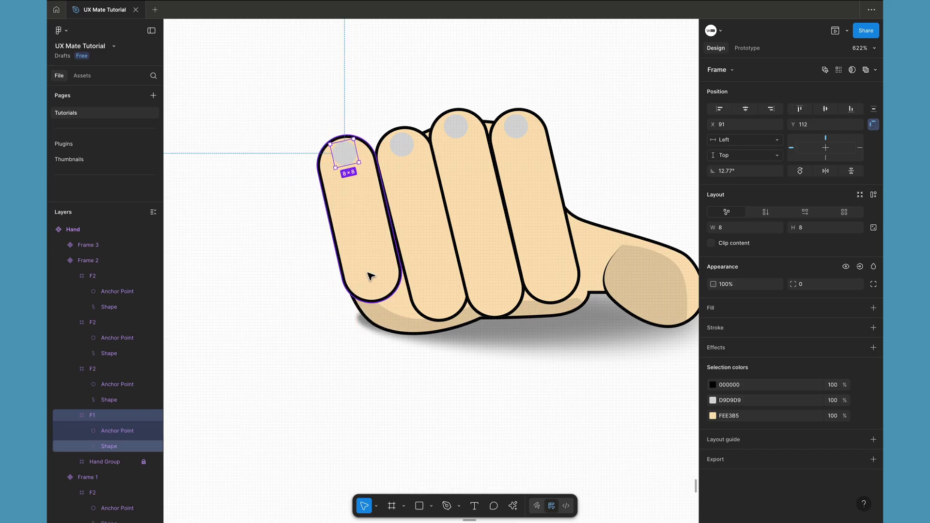
Raise the second finger, then raise and lengthen the third finger
click(405, 153)
drag(406, 152, 397, 106)
scroll(393, 95, up, 3)
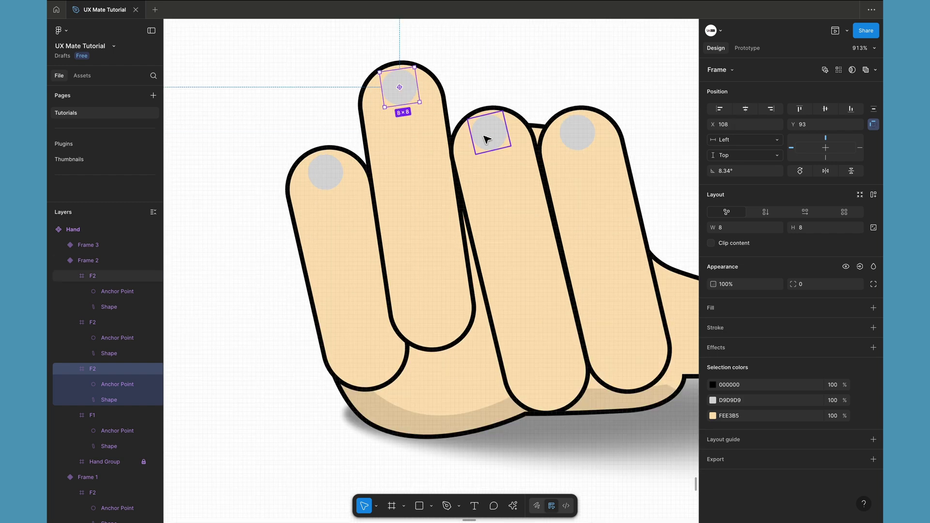
drag(485, 139, 480, 75)
scroll(481, 54, up, 2)
scroll(477, 76, down, 5)
Nudge the fourth finger up by its nail and rotate it upright to about 2°
click(519, 114)
scroll(519, 114, up, 5)
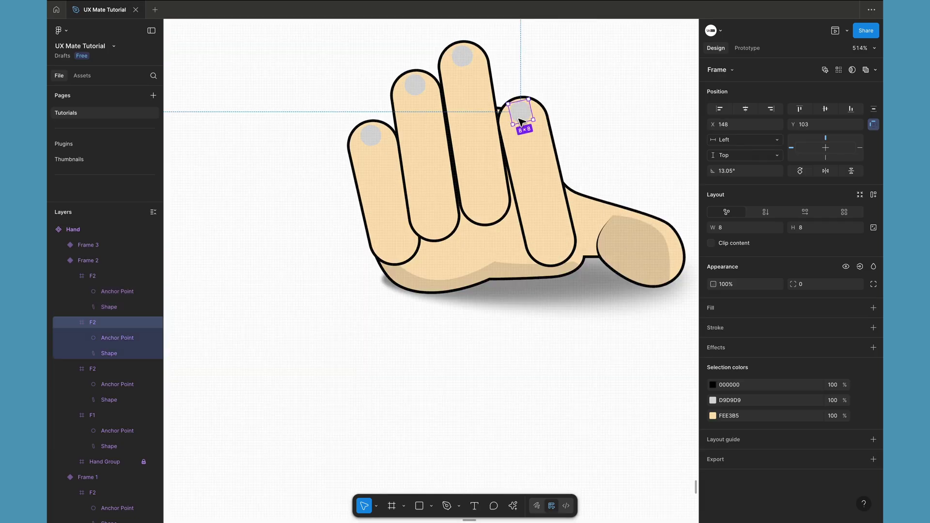
drag(505, 58, 510, 46)
scroll(510, 47, down, 4)
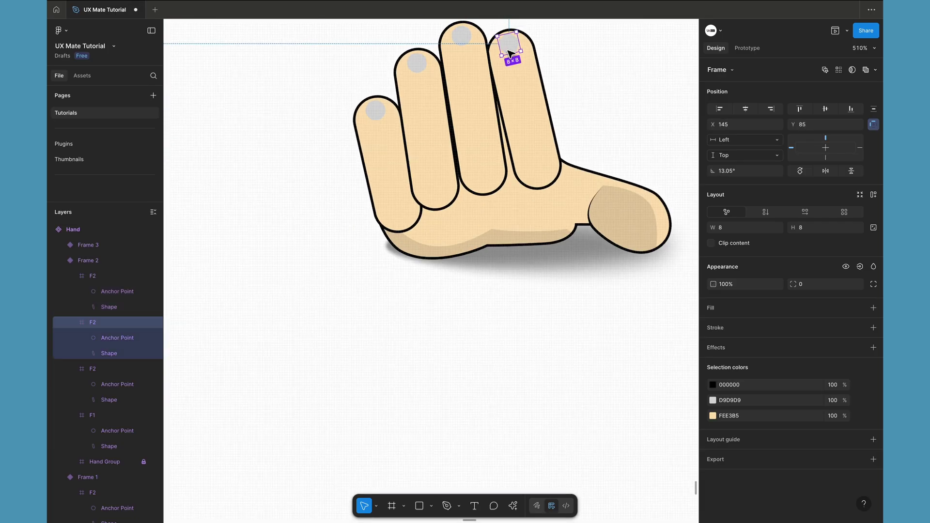
mouse_move(550, 71)
mouse_down()
mouse_move(529, 91)
mouse_move(552, 63)
mouse_up()
scroll(528, 96, up, 5)
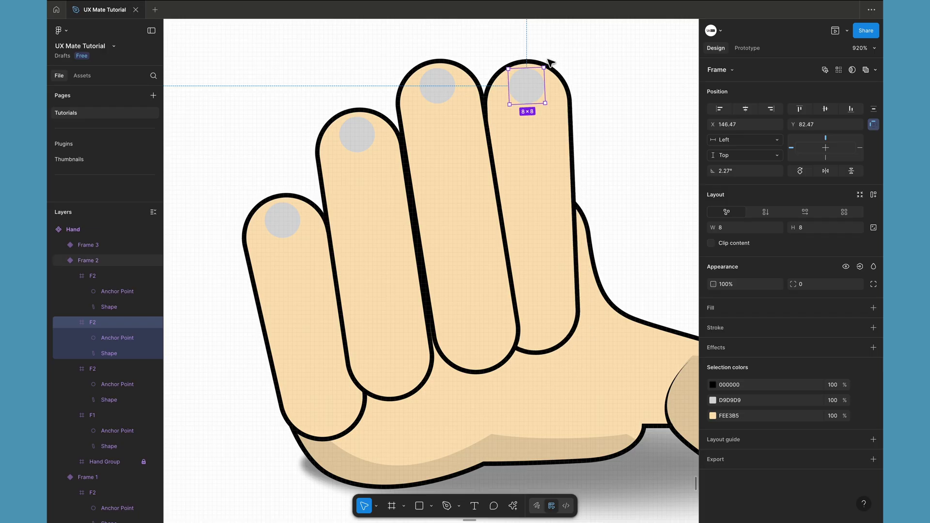
Shift the fourth finger right and raise the third, second and first fingers
mouse_move(534, 103)
mouse_down()
mouse_move(544, 93)
mouse_move(536, 107)
mouse_up()
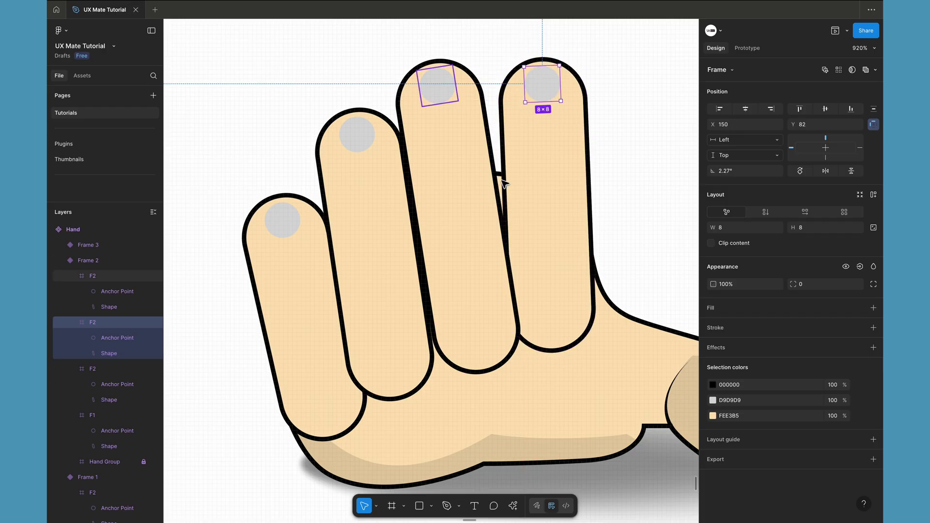
click(440, 95)
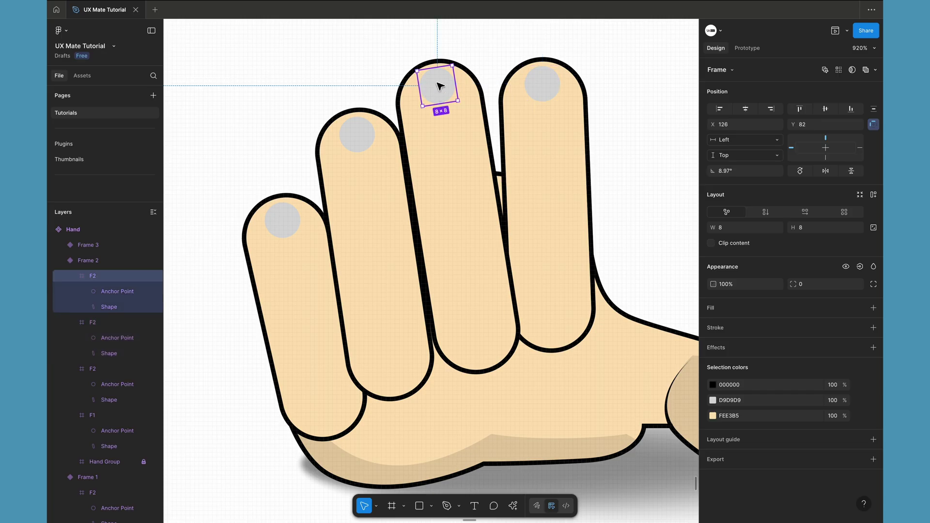
drag(440, 83, 449, 63)
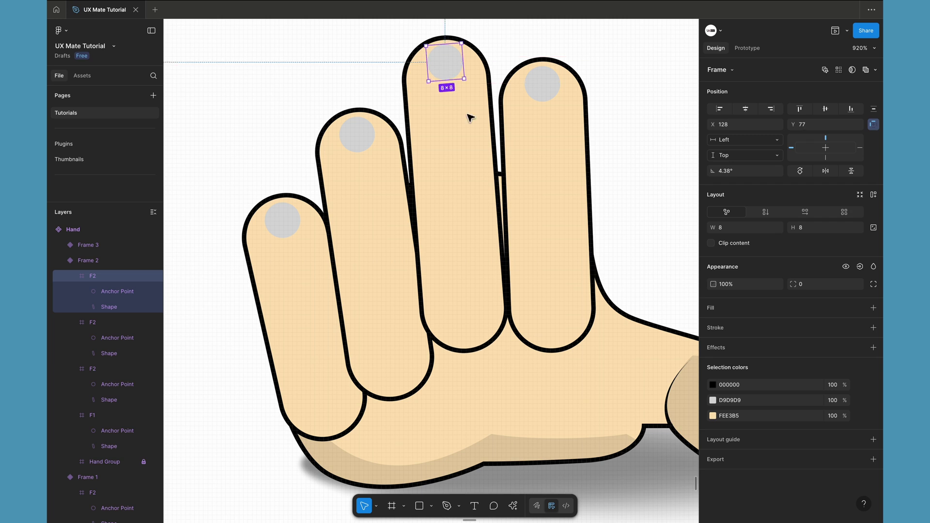
click(366, 141)
drag(368, 146, 365, 130)
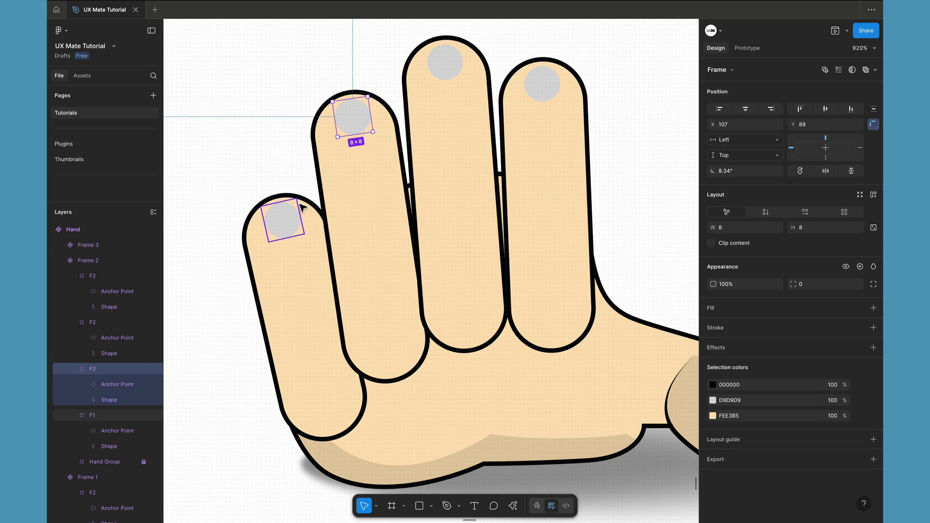
drag(287, 219, 281, 206)
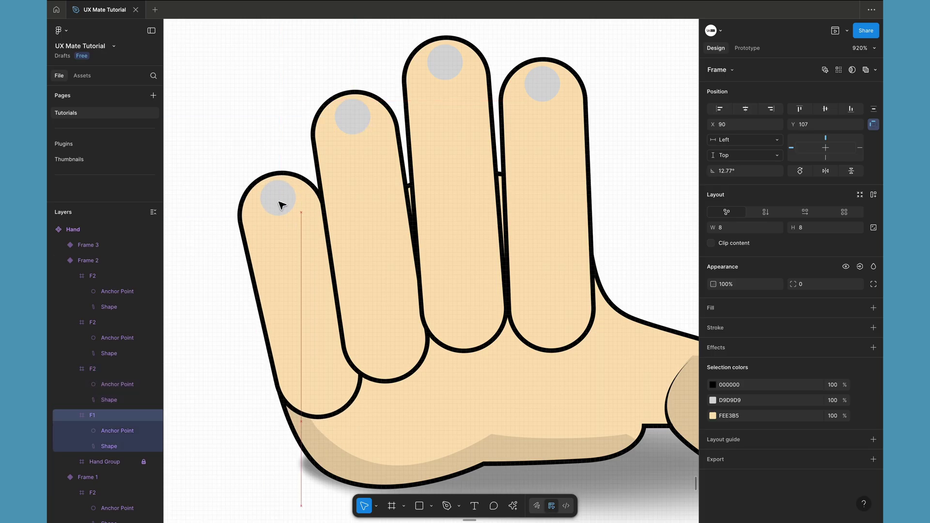
Fine-tune the second and first fingers, placing F1 at X 88, Y 107, tilted 12.77°
scroll(281, 206, down, 5)
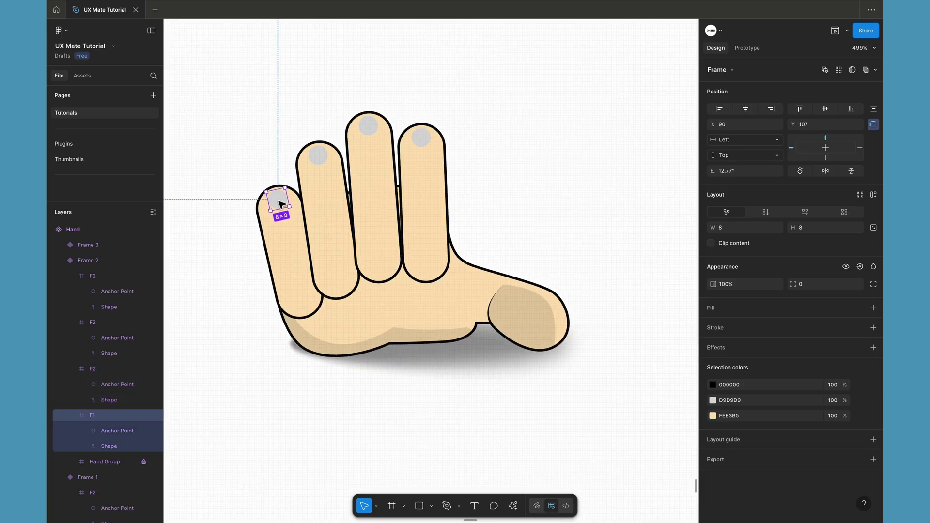
scroll(281, 206, up, 4)
click(374, 119)
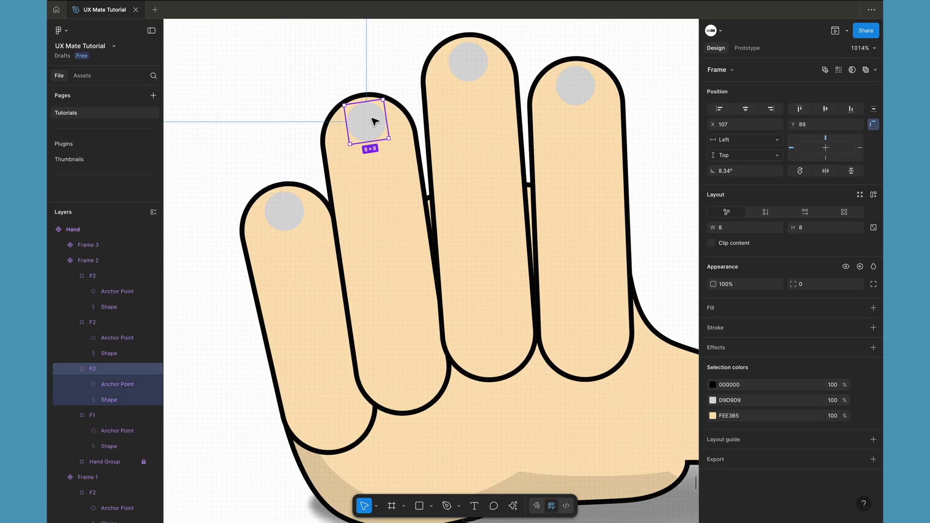
scroll(376, 119, up, 3)
drag(376, 114, 377, 113)
scroll(377, 113, down, 4)
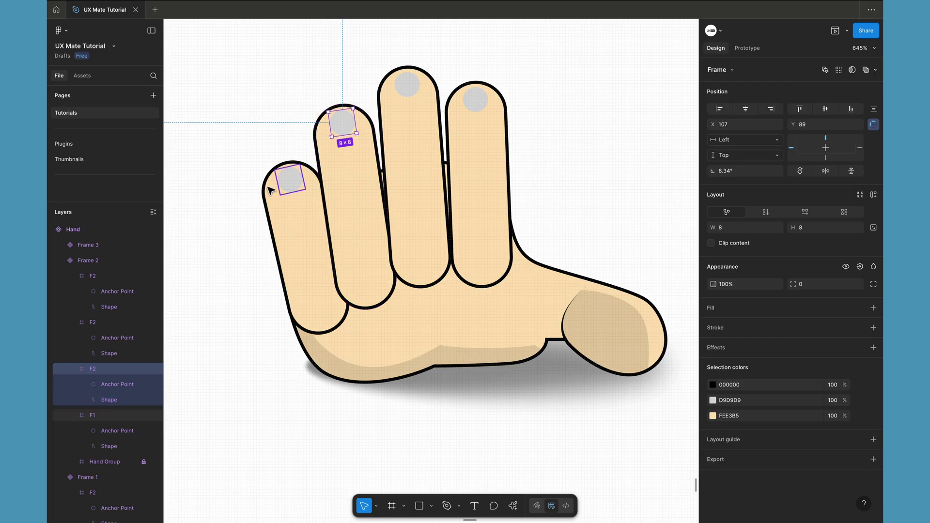
scroll(269, 186, up, 3)
drag(286, 181, 288, 181)
scroll(288, 182, down, 3)
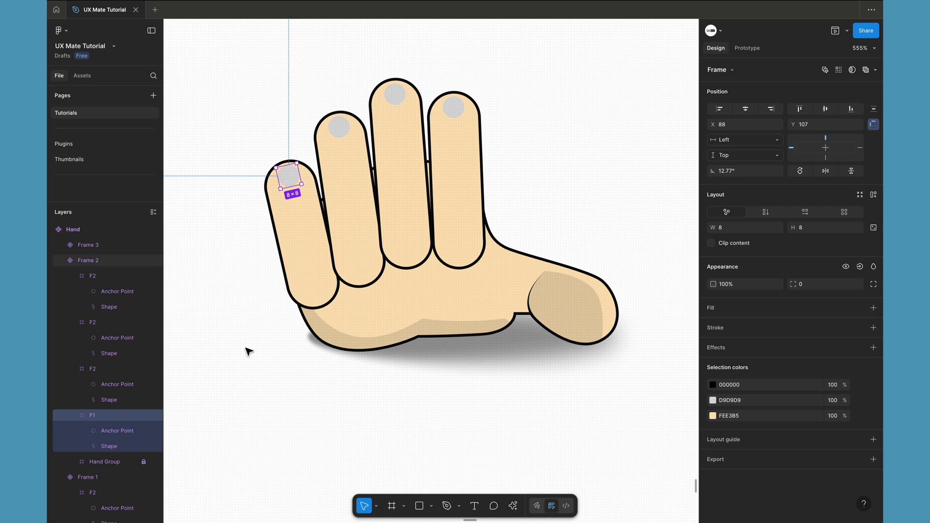
scroll(249, 351, down, 2)
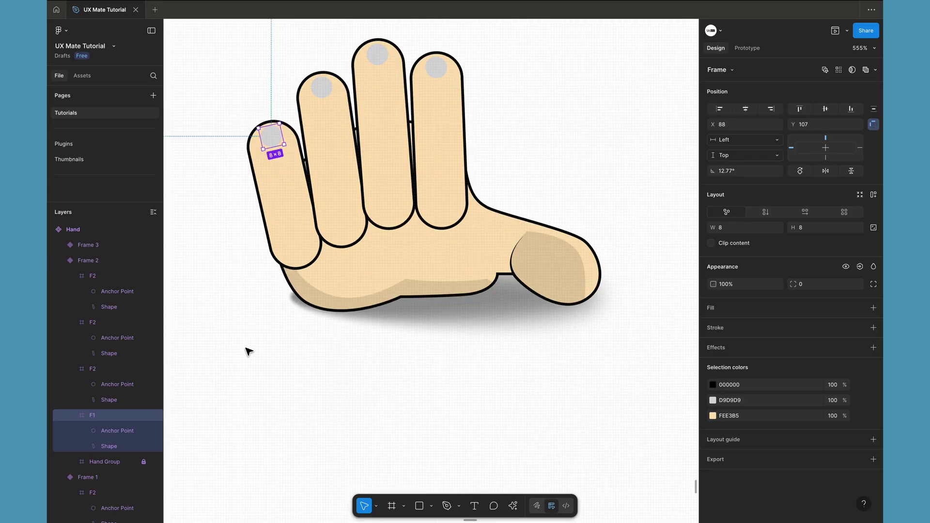
Select the Frame 2 variant, then shift-select its four finger shapes
click(248, 351)
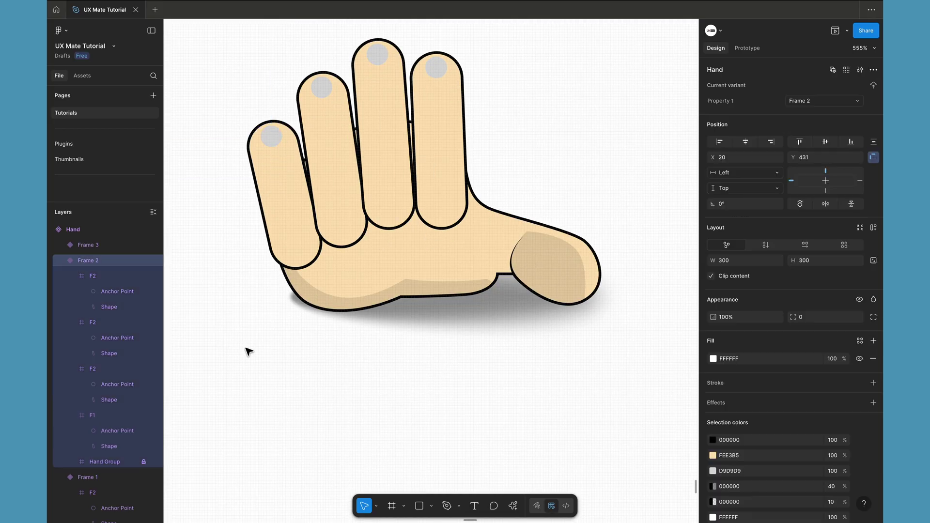
scroll(248, 352, up, 2)
scroll(249, 351, up, 2)
scroll(249, 352, up, 2)
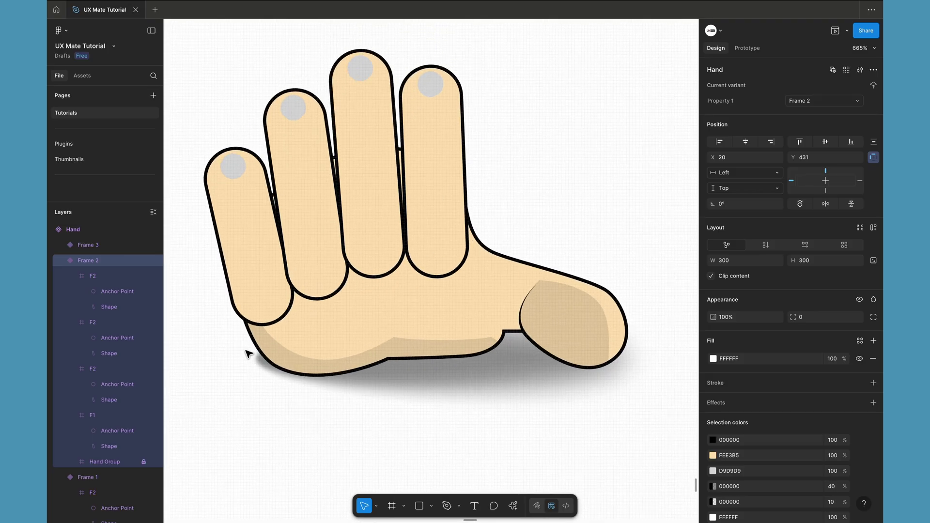
click(262, 274)
shift+click(303, 224)
shift+click(362, 203)
shift+click(448, 191)
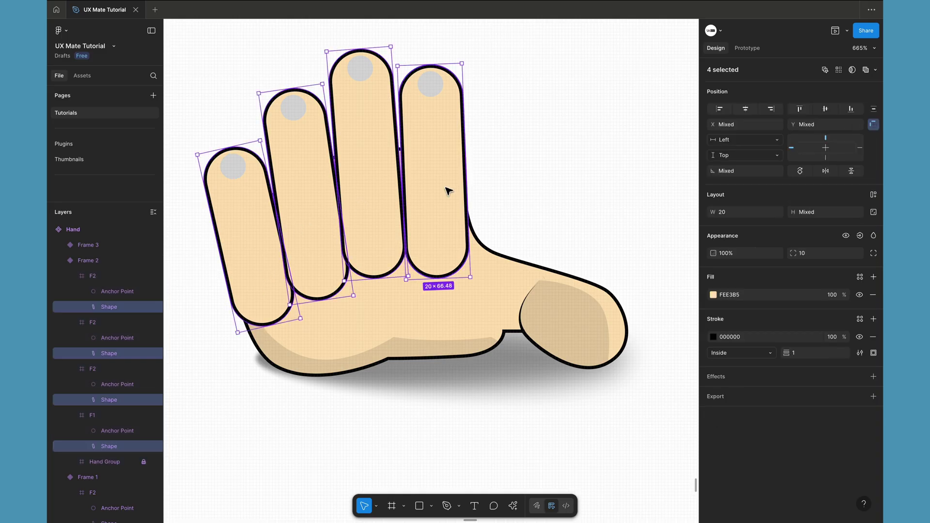
Shorten the four selected fingers together from about 66 to roughly 41–44 px
key(shift+1)
scroll(361, 272, up, 5)
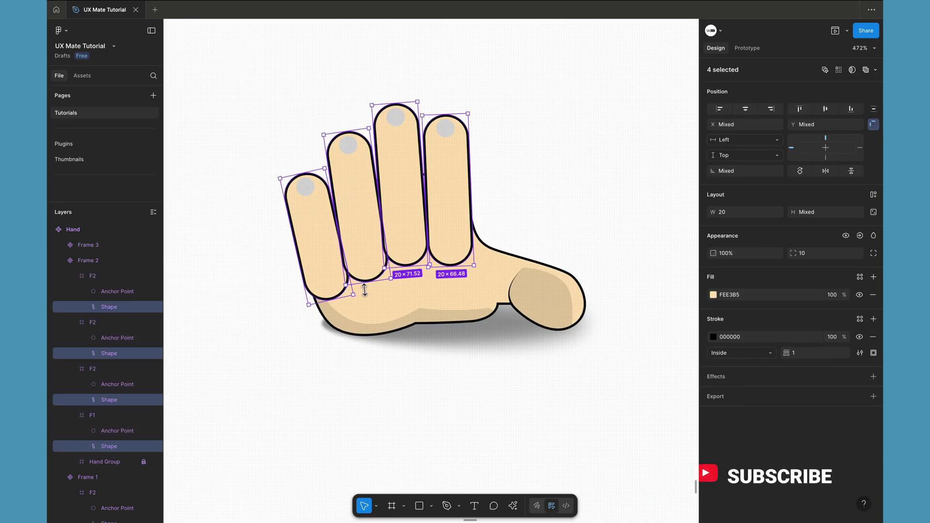
drag(367, 274, 373, 229)
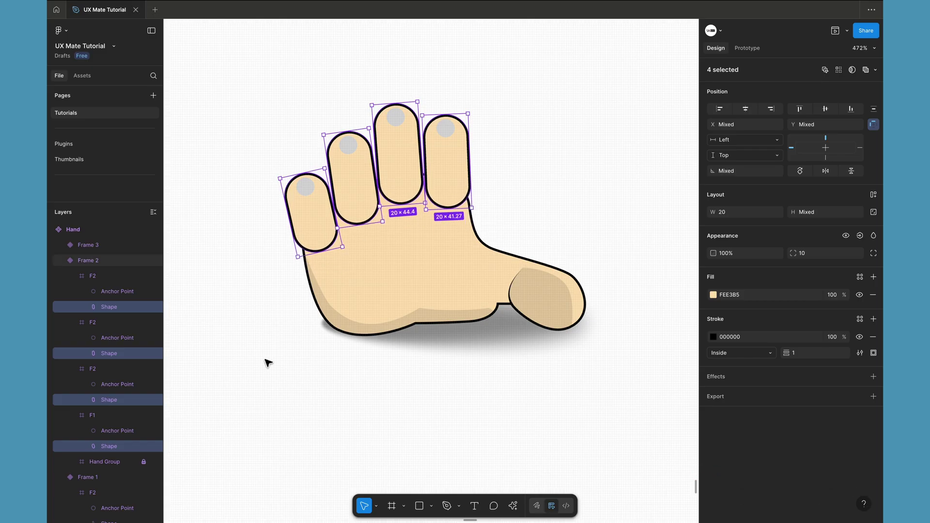
click(266, 363)
scroll(266, 364, down, 5)
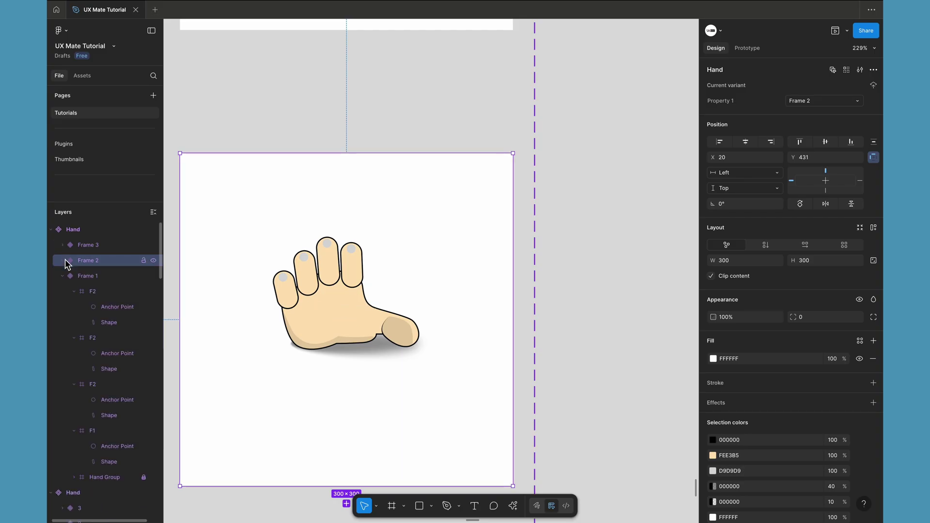
Collapse the three F2 finger layers and the F1 finger layer in Layers
click(72, 276)
click(74, 292)
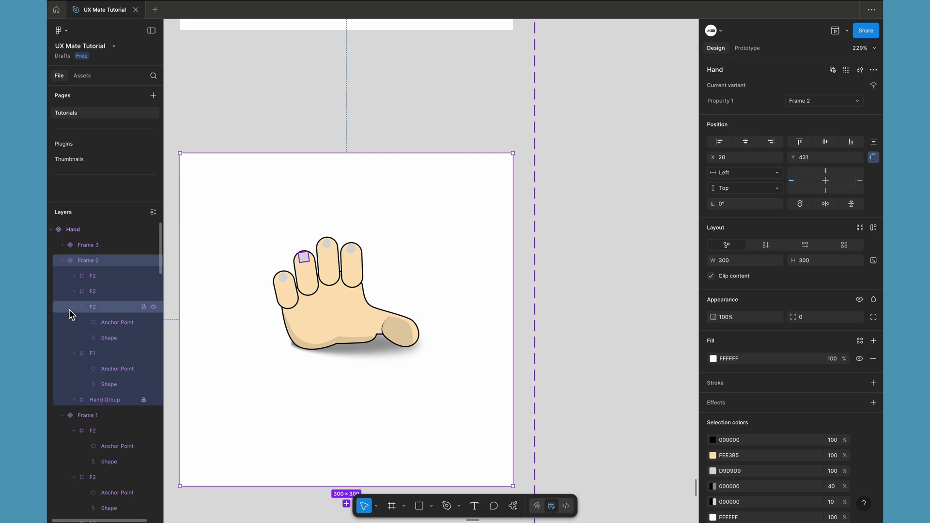
click(72, 307)
click(73, 318)
Scale the Hand Group up 1.07x with the K Scale tool, to 132.95×75.72
click(104, 338)
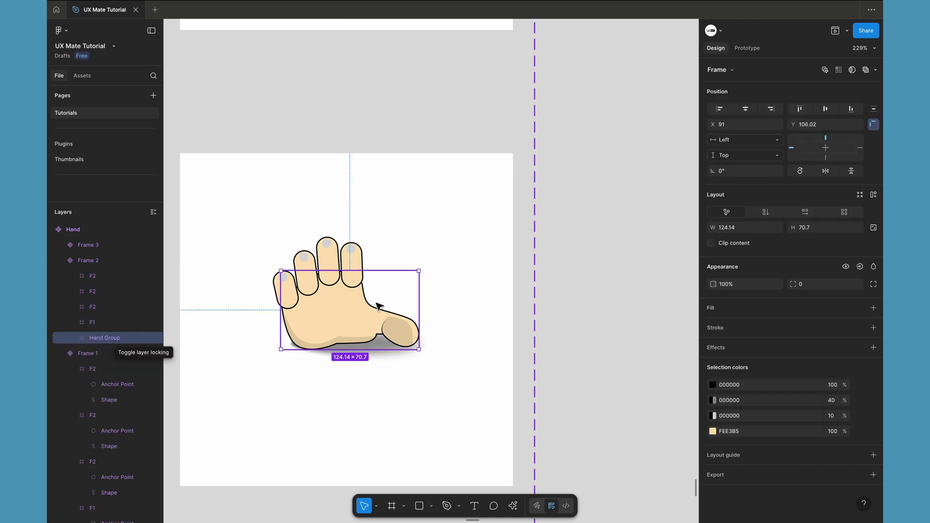
key(k)
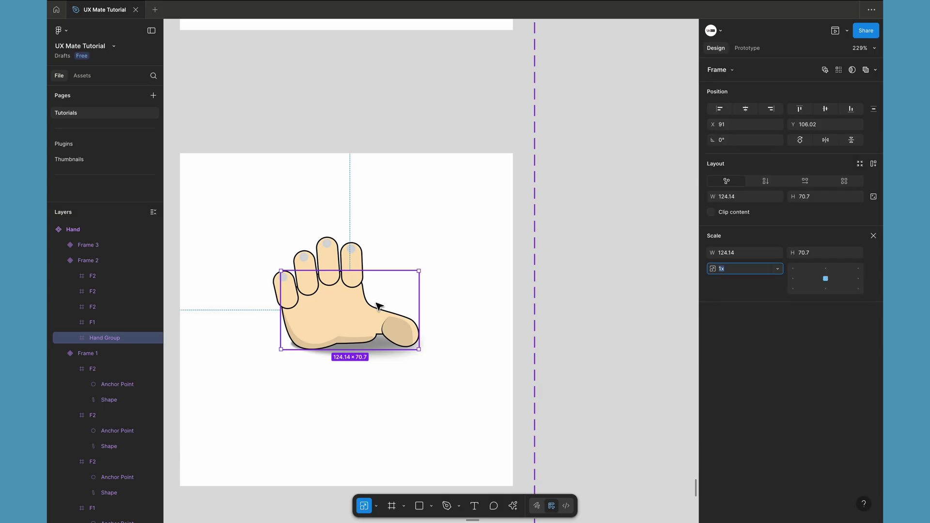
click(376, 506)
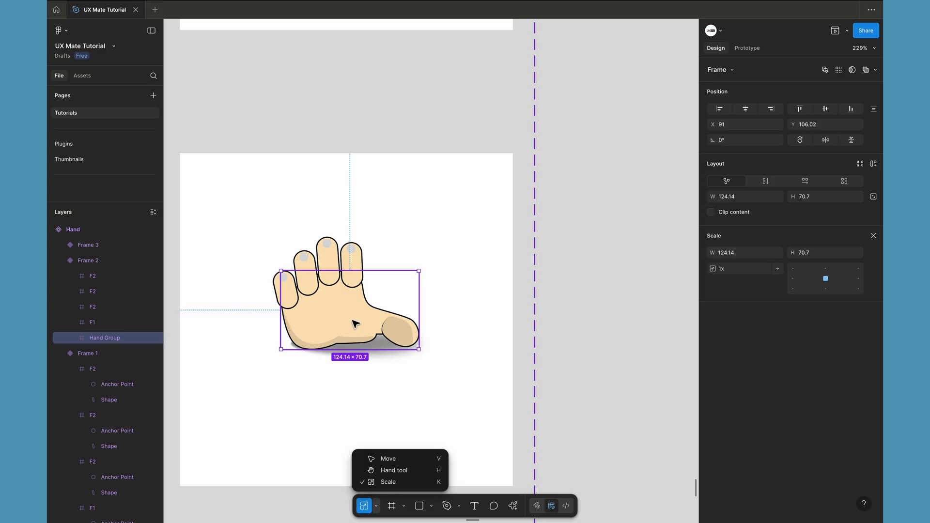
click(354, 300)
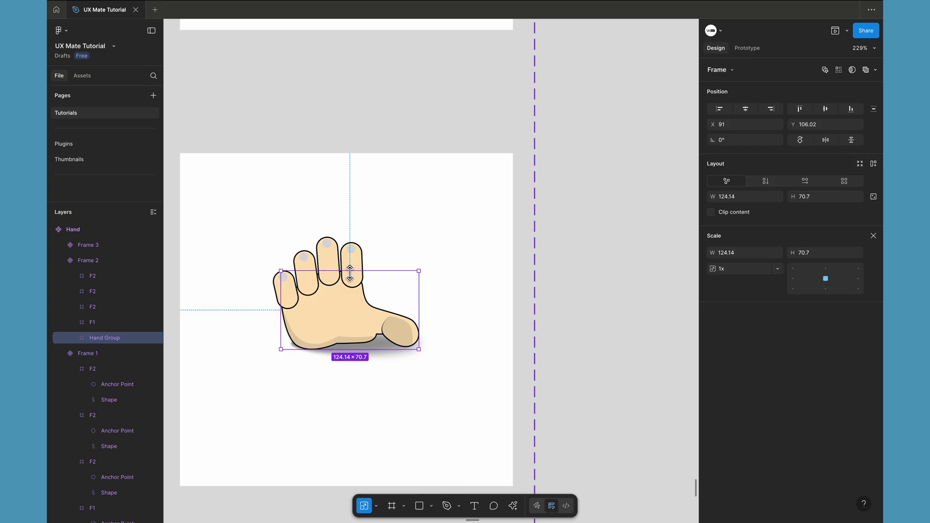
drag(350, 274, 350, 268)
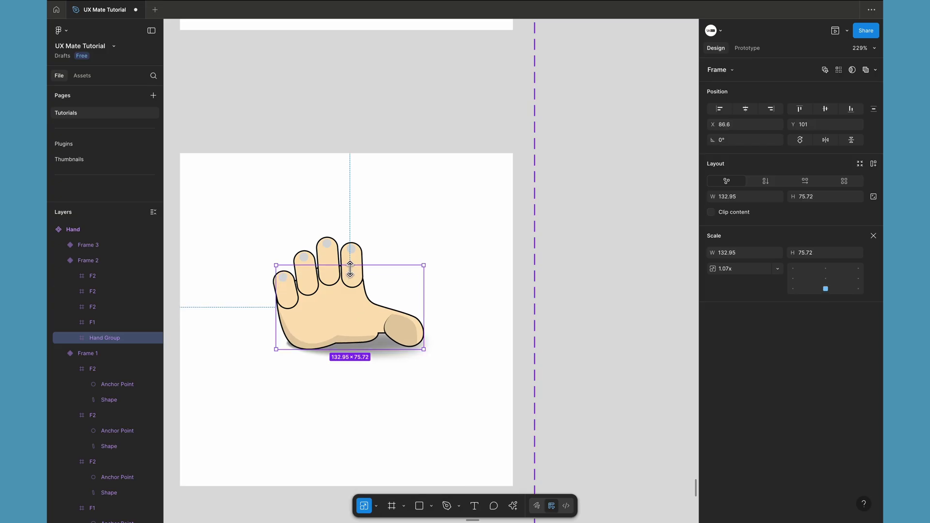
scroll(338, 312, up, 3)
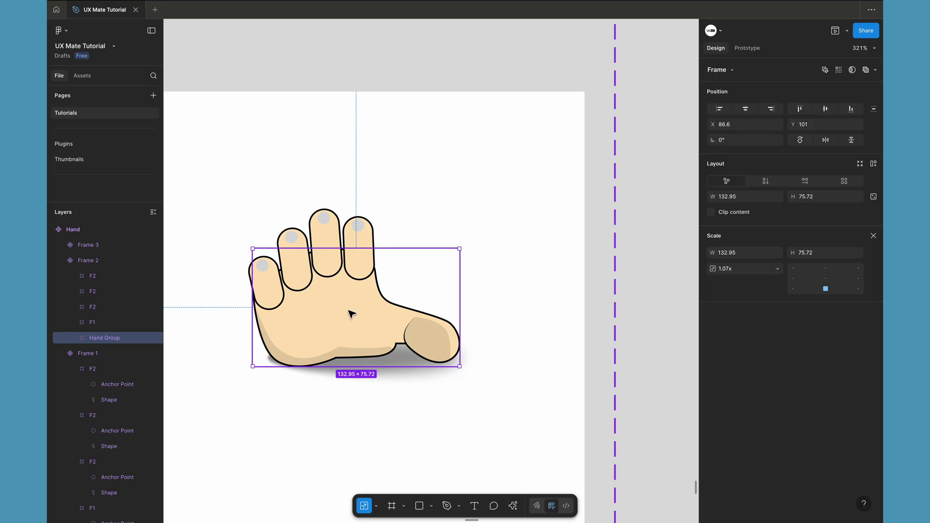
Collapse the Frame 2 and Frame 1 layers, zoom to the whole Hand set, and select Frame 1
scroll(301, 353, down, 5)
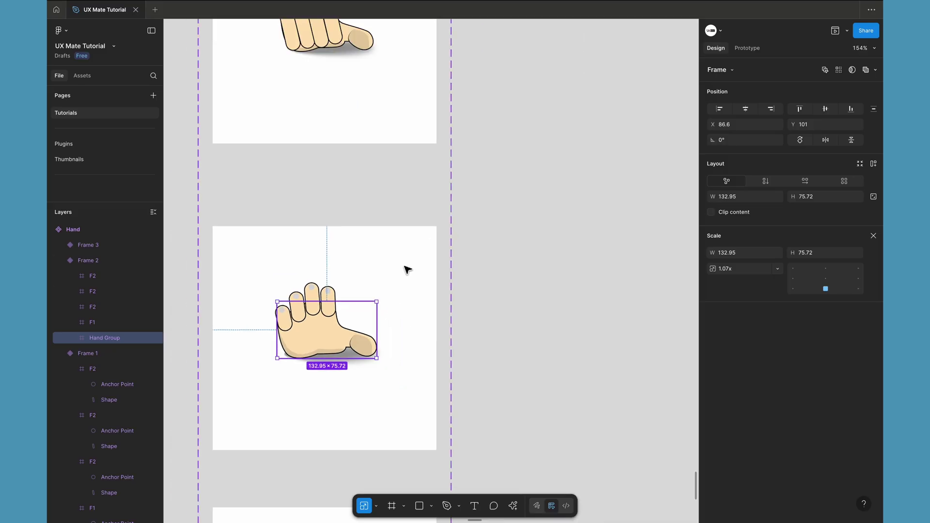
click(522, 239)
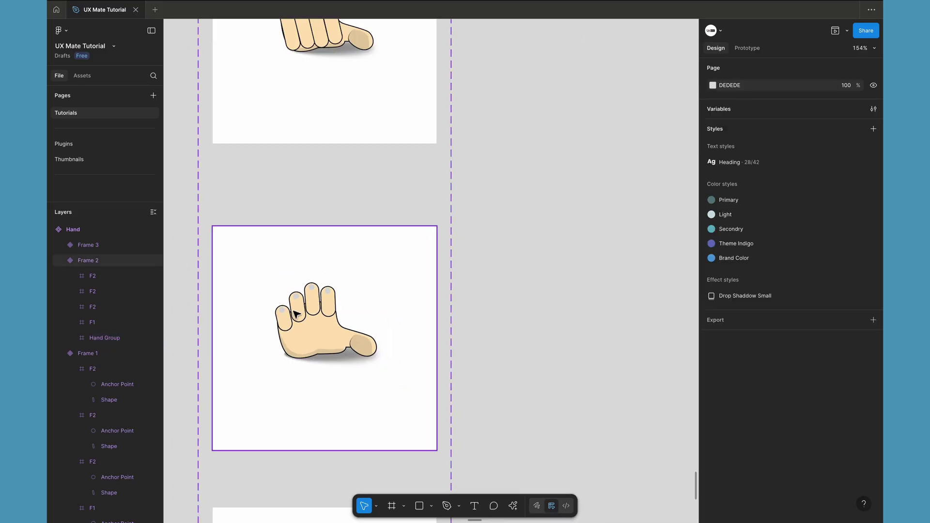
click(63, 261)
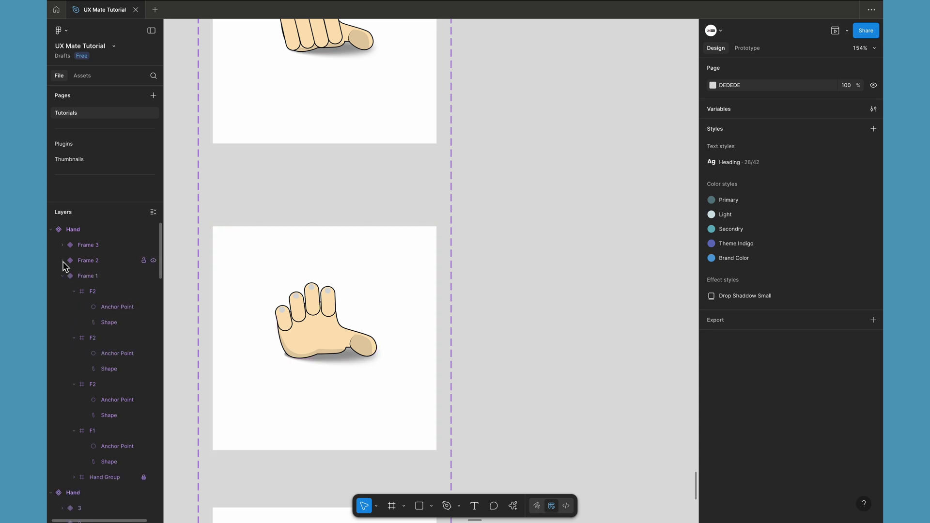
click(63, 276)
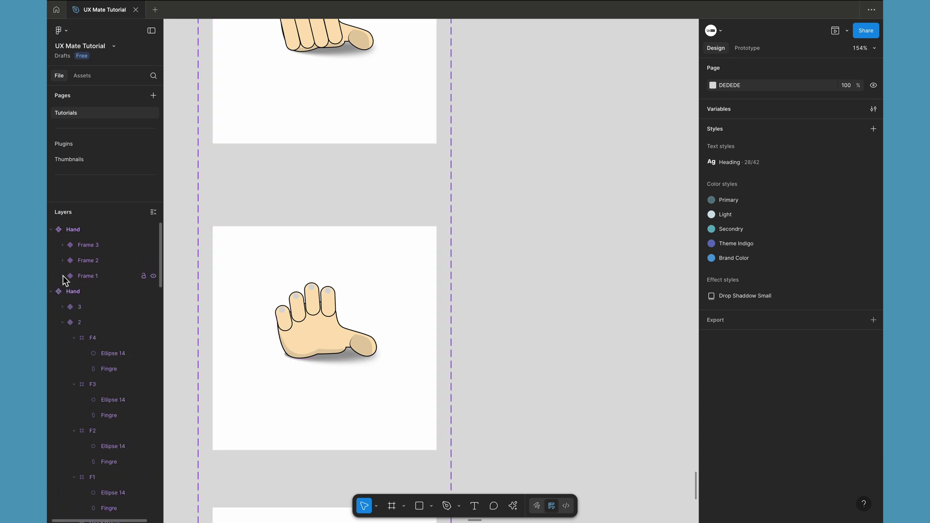
key(shift+1)
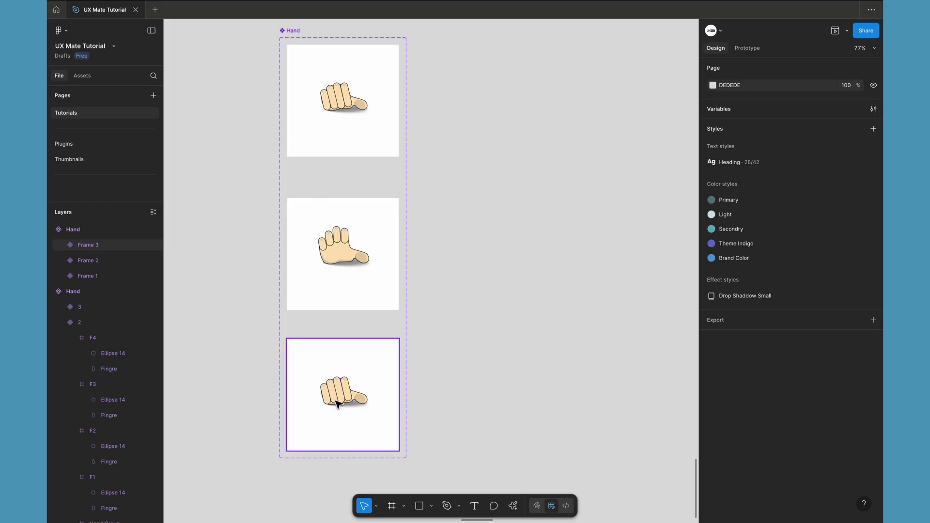
click(364, 152)
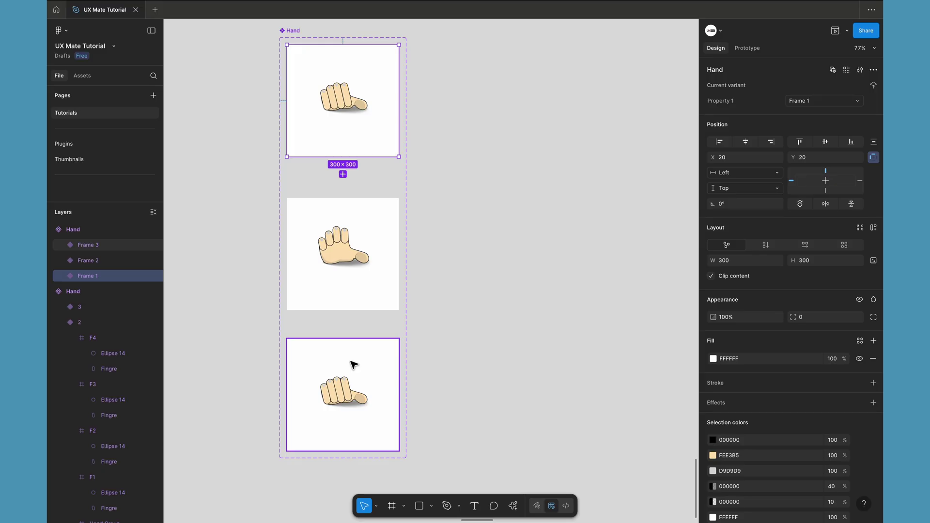
click(345, 264)
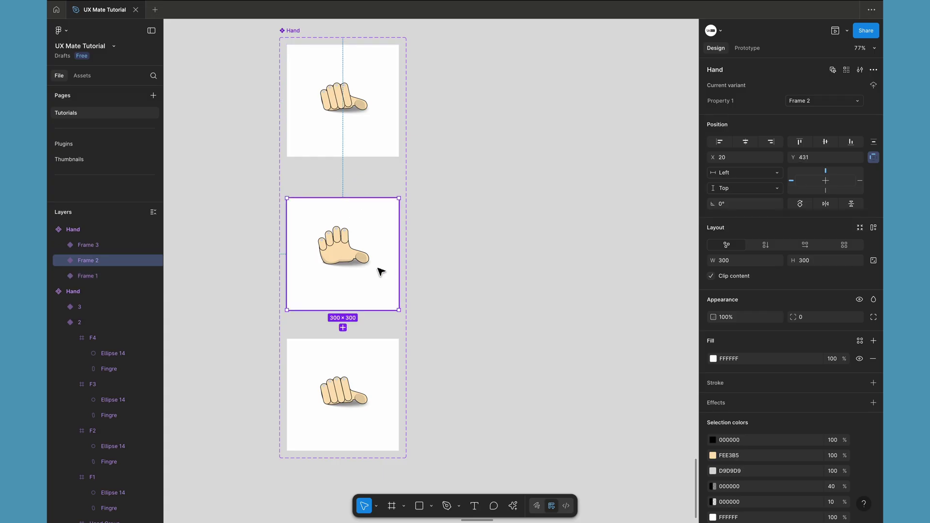
click(380, 143)
Link Frame 1→2, Frame 2→3 and Frame 3→1 in Prototype mode, then select all three frames
click(753, 50)
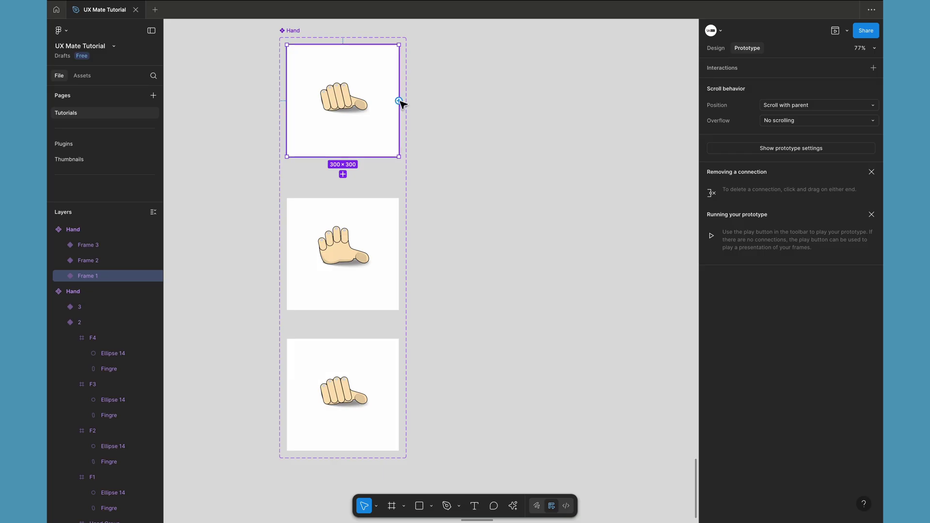
drag(399, 100, 387, 247)
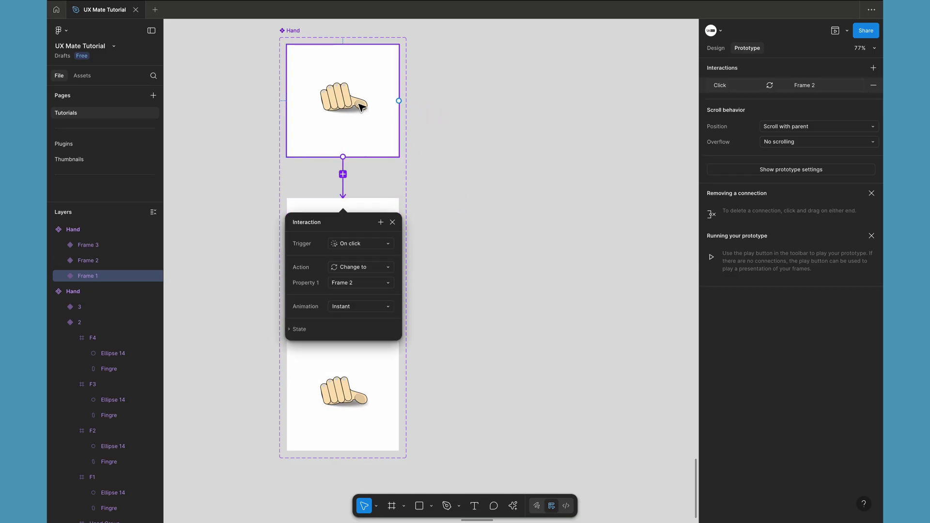
click(306, 208)
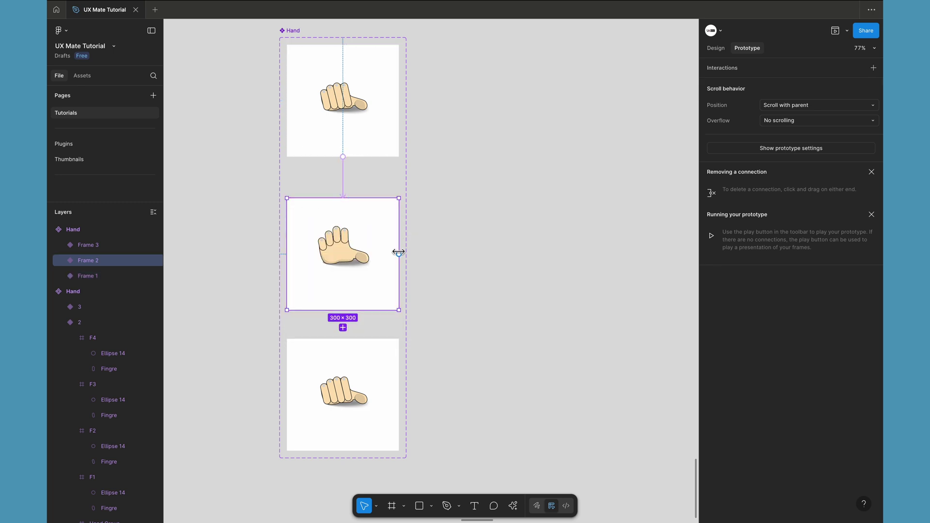
drag(398, 253, 303, 130)
click(311, 351)
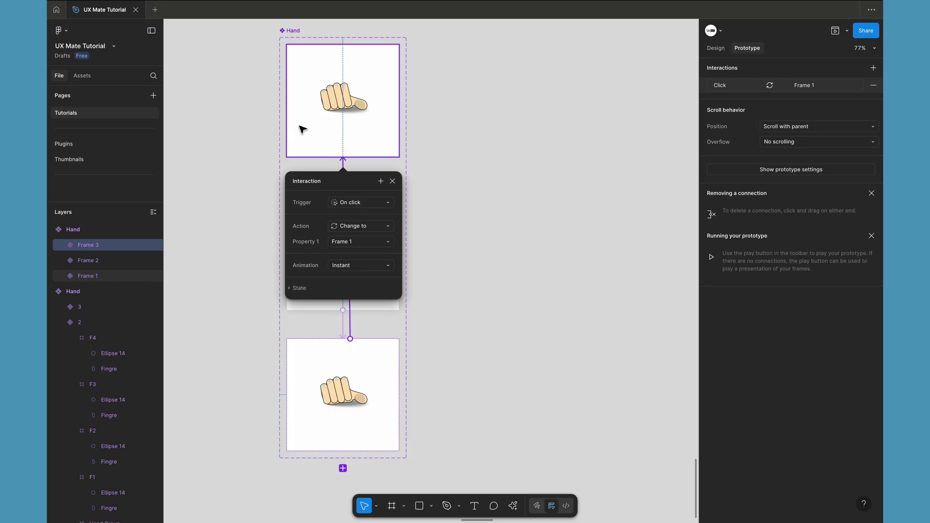
click(302, 130)
shift+click(311, 224)
shift+click(308, 341)
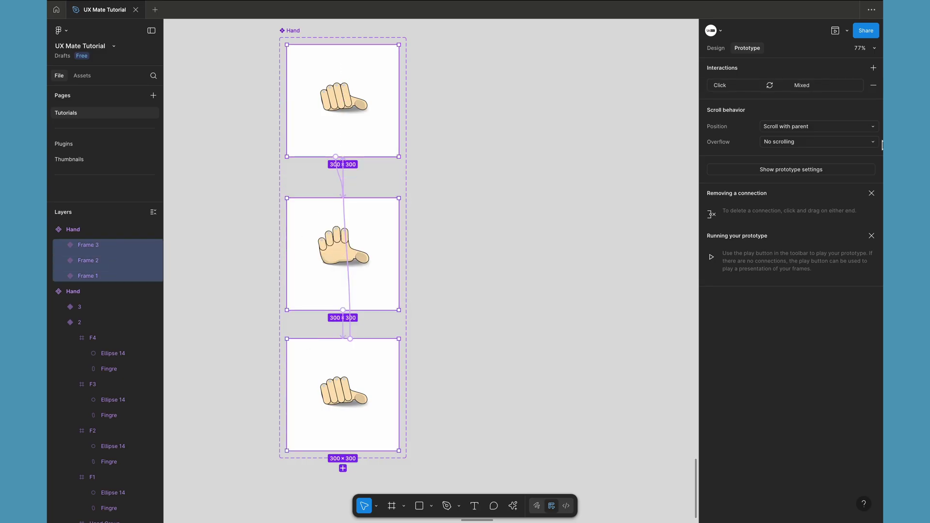
Set all three connections to After delay 1ms, Smart animate, with a Linear curve
click(716, 86)
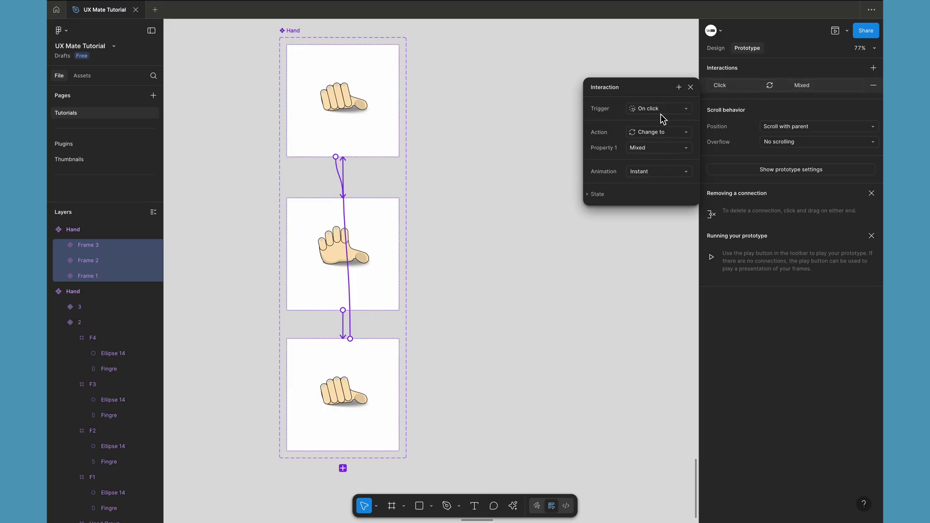
click(680, 112)
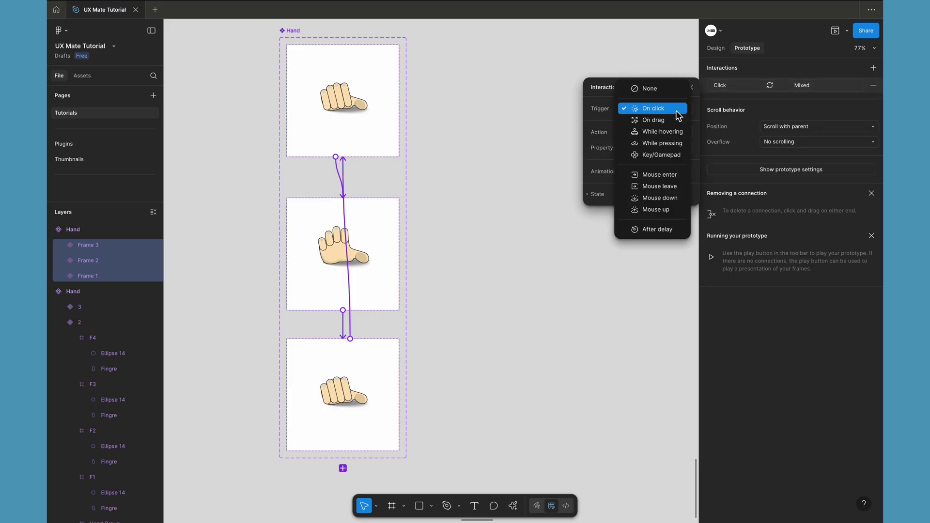
click(657, 230)
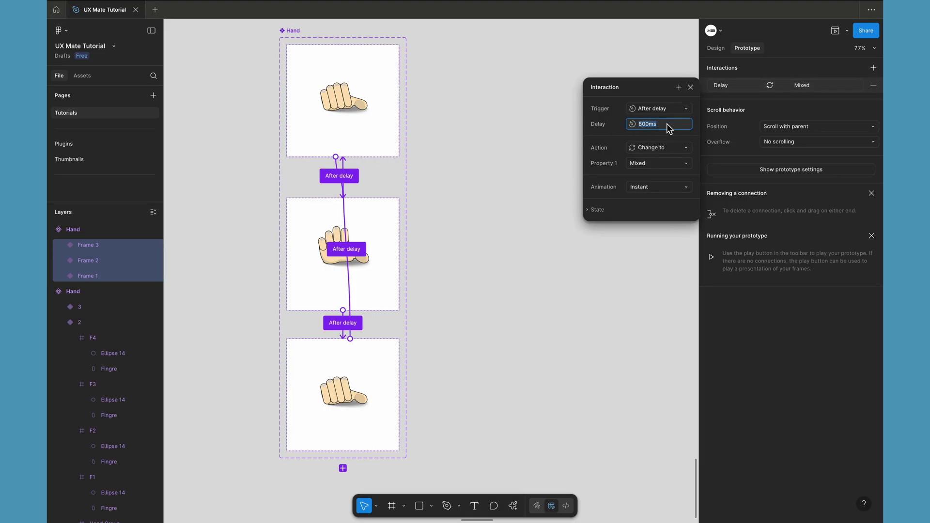
text(1)
key(Return)
click(655, 188)
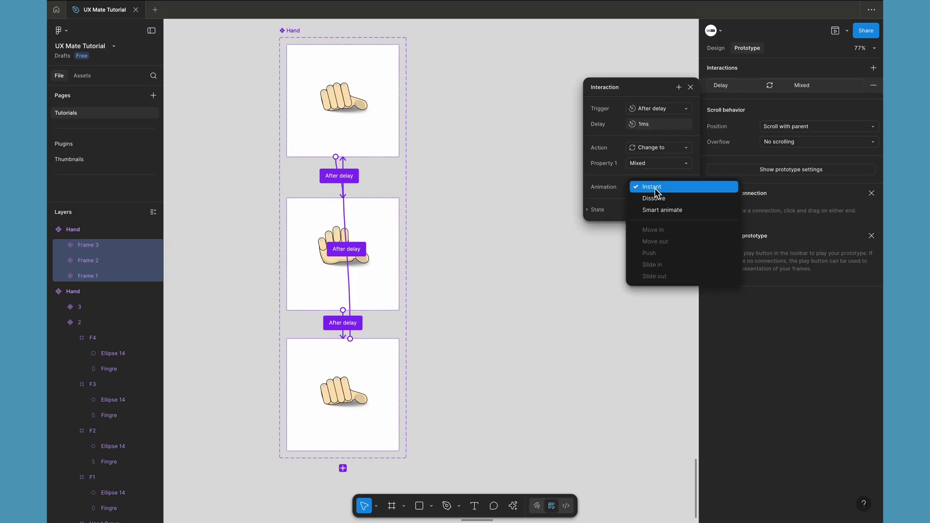
click(657, 217)
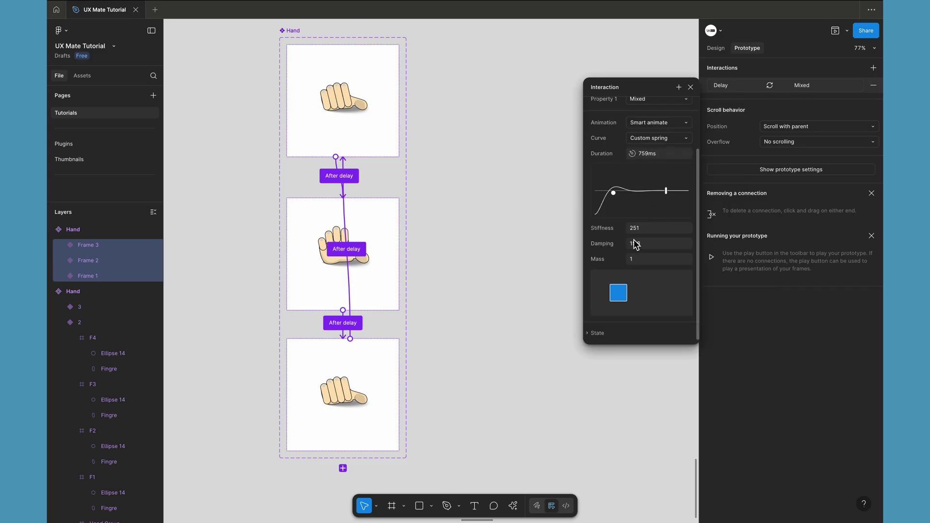
click(661, 138)
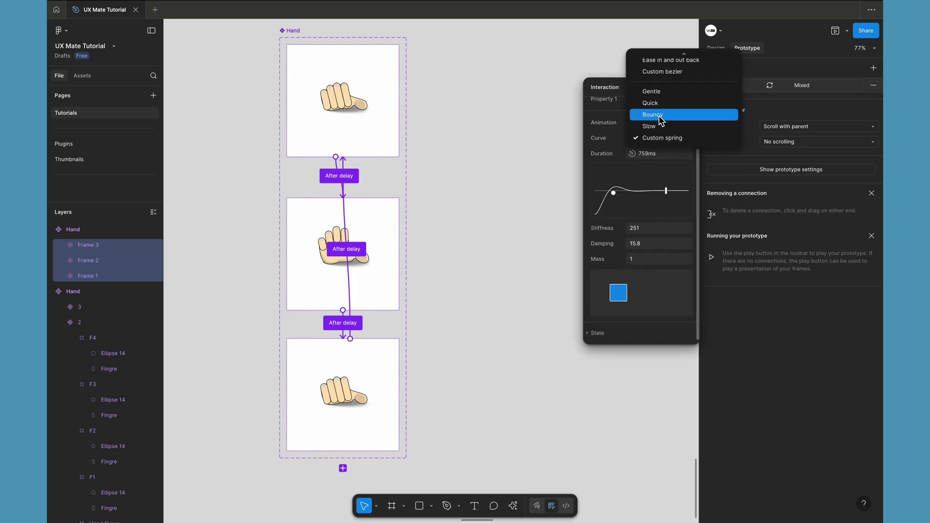
click(635, 58)
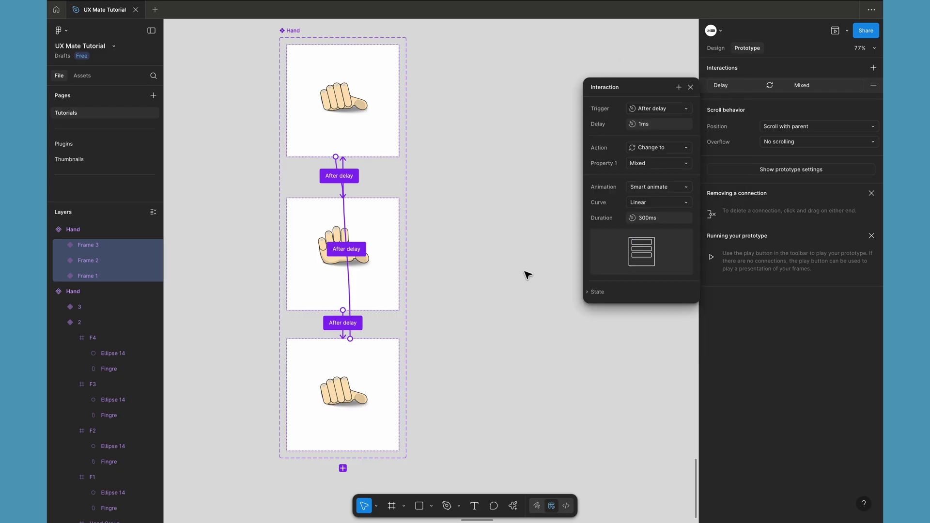
click(466, 253)
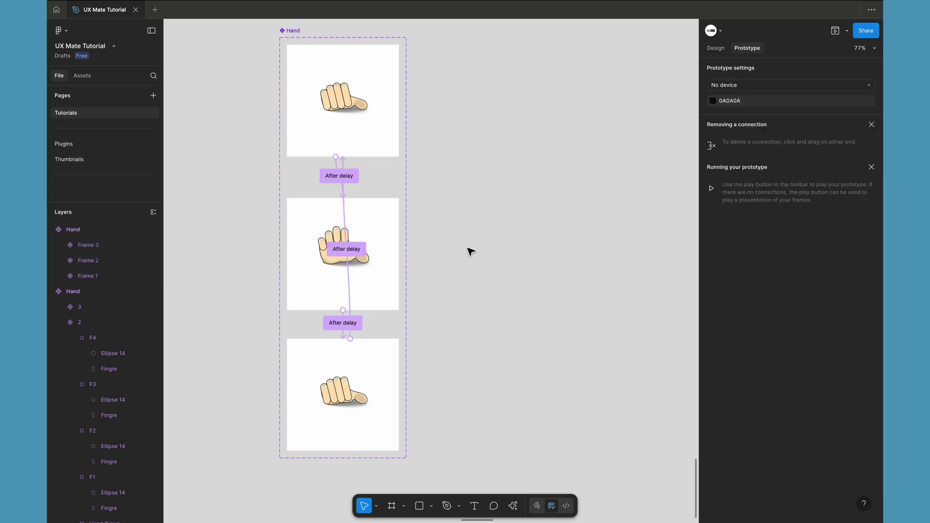
Change the Frame 3 → Frame 1 connection's animation from Smart animate to Instant
click(333, 387)
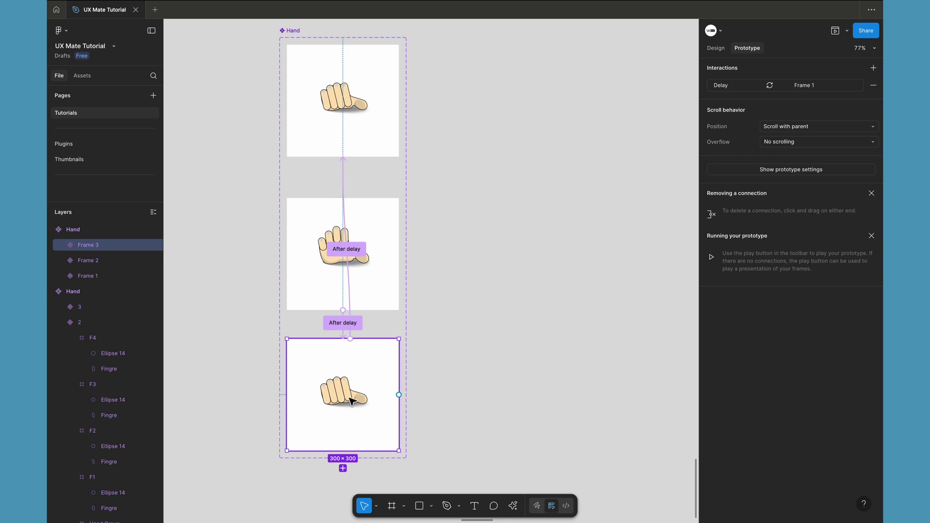
scroll(364, 335, up, 5)
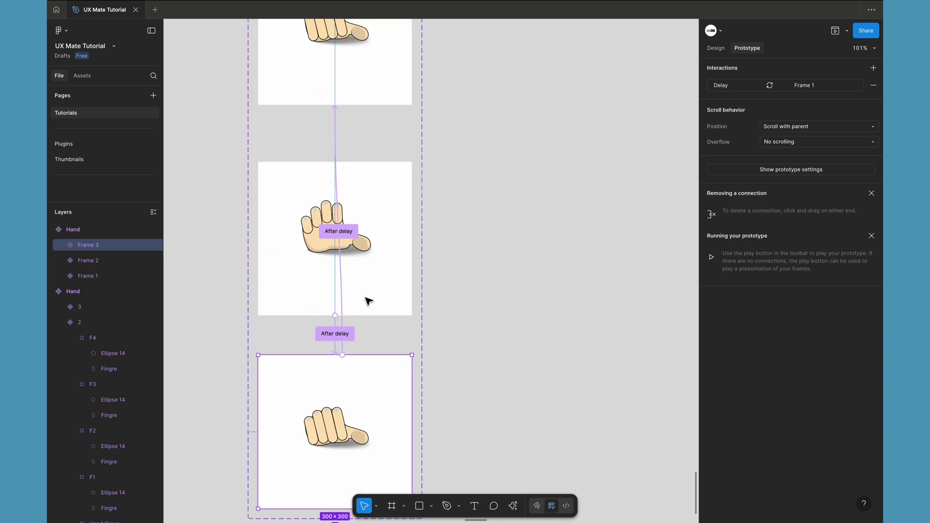
click(329, 211)
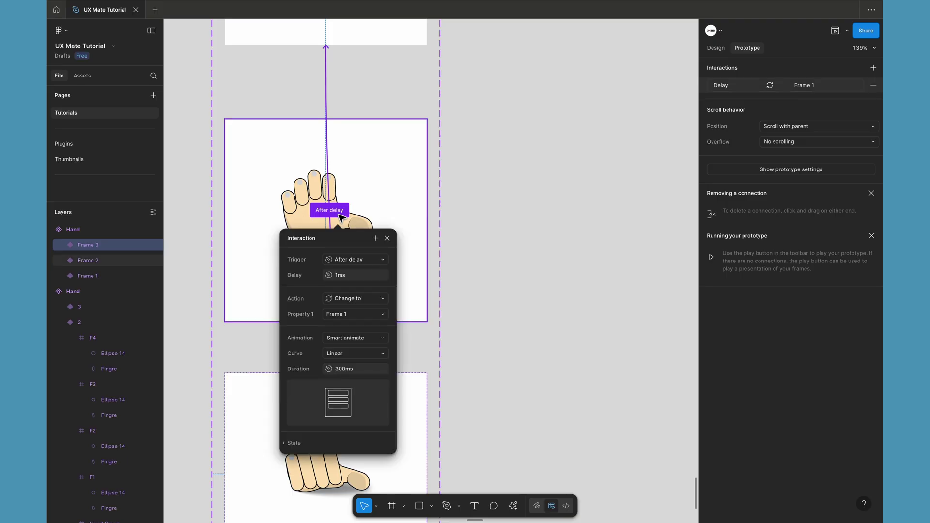
click(366, 340)
click(365, 318)
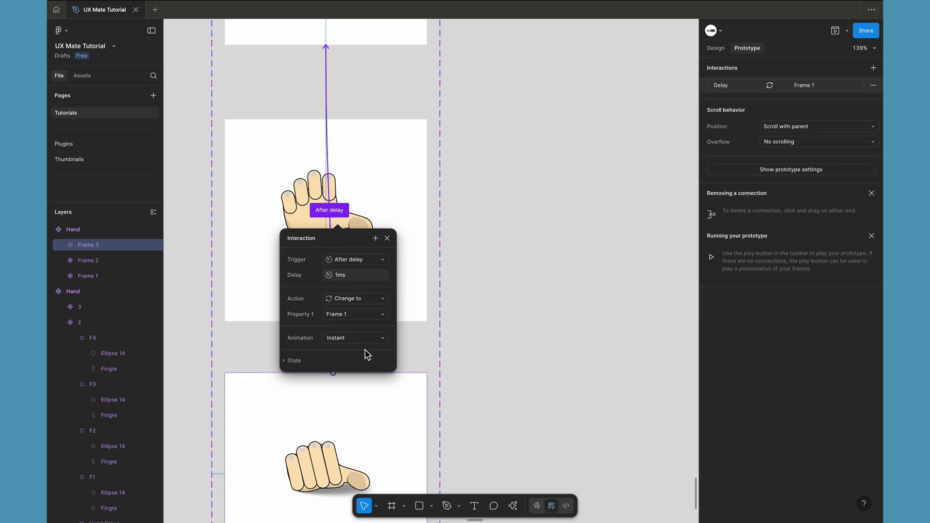
scroll(339, 413, down, 5)
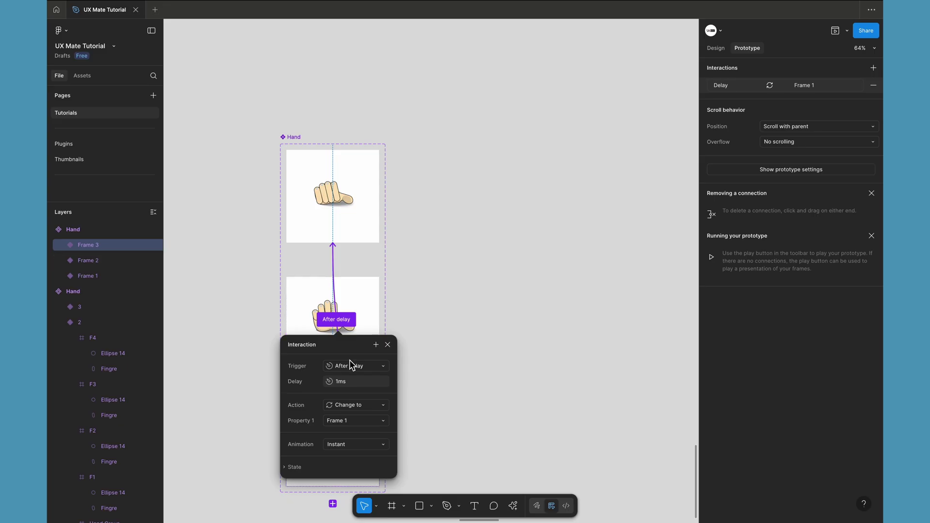
scroll(387, 243, down, 3)
Drag a Hand instance from the component set into Frame 31
click(370, 229)
scroll(373, 230, left, 5)
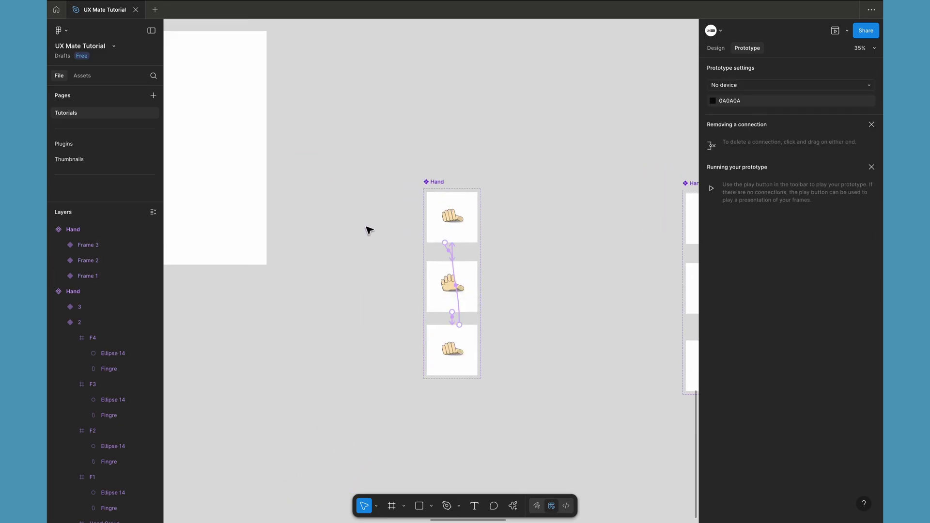
click(502, 230)
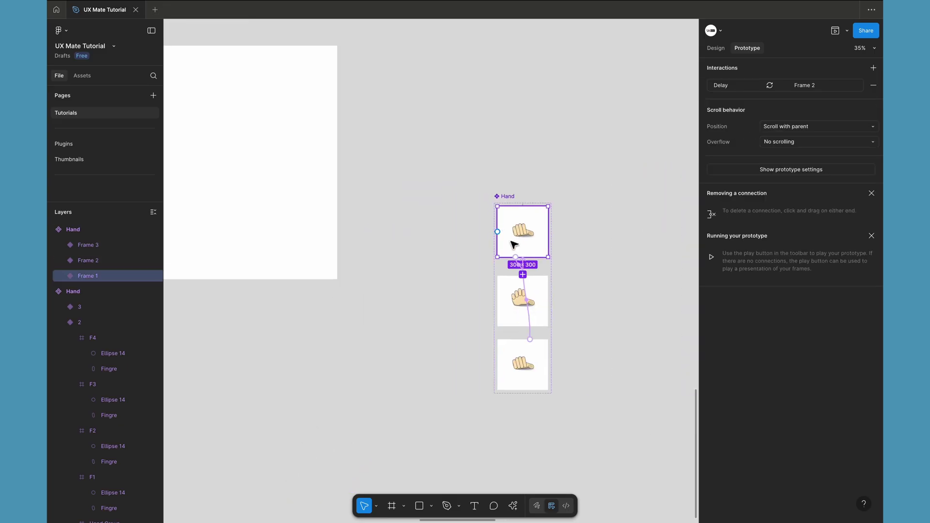
scroll(458, 266, left, 3)
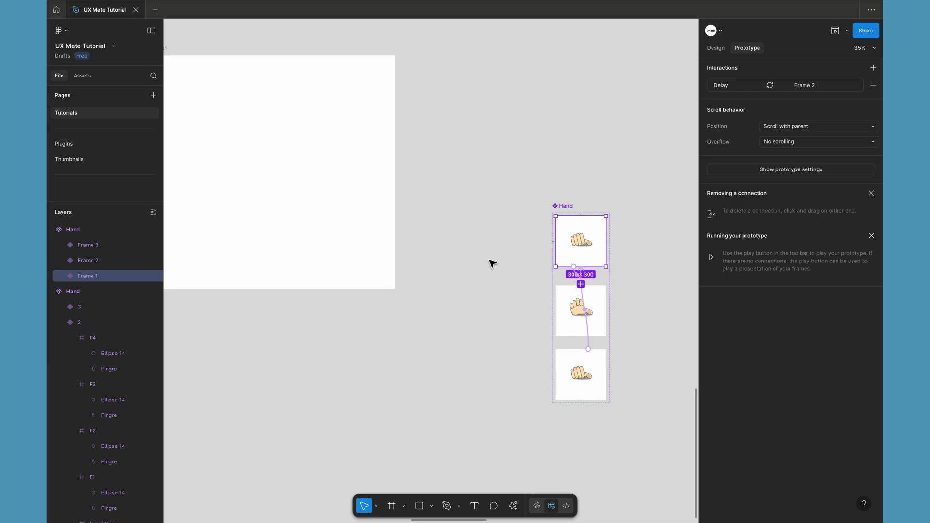
drag(580, 253, 249, 178)
scroll(249, 179, left, 5)
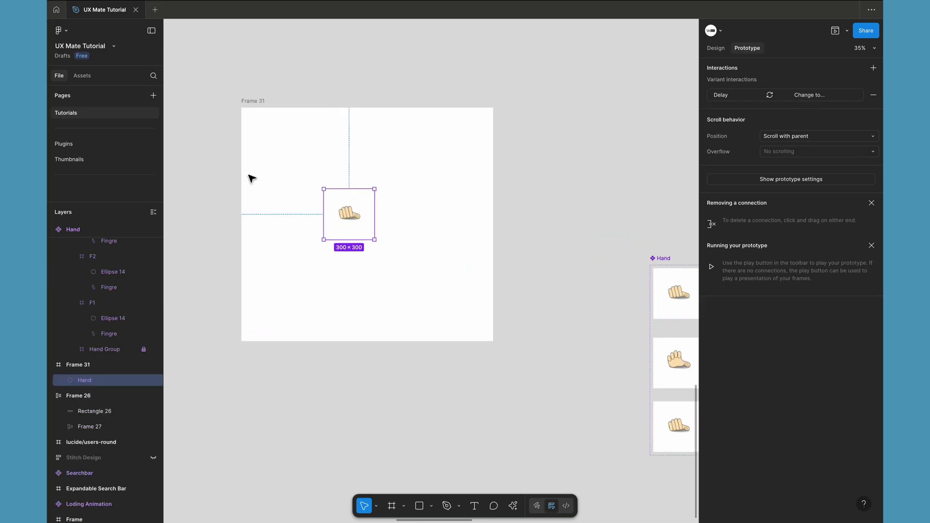
scroll(249, 179, down, 2)
Preview the Hand instance's looping animation, then close the preview
click(328, 178)
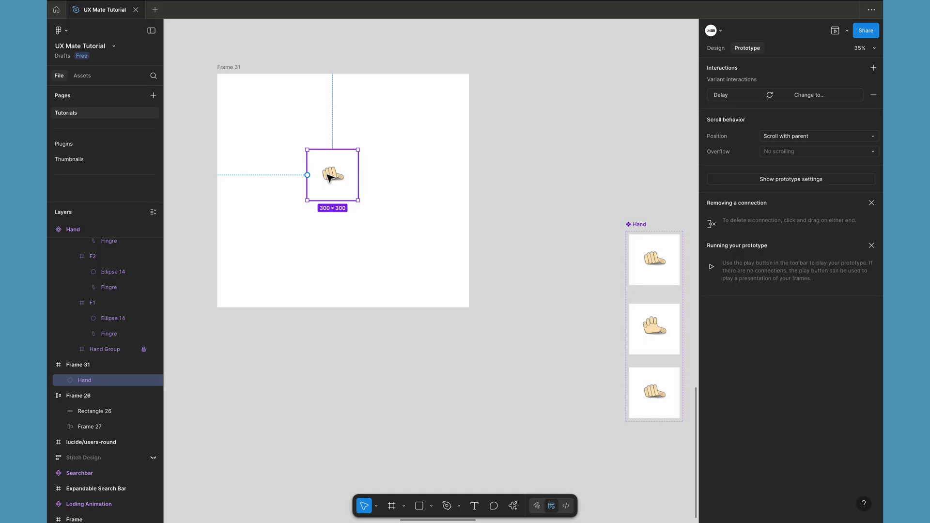
click(835, 33)
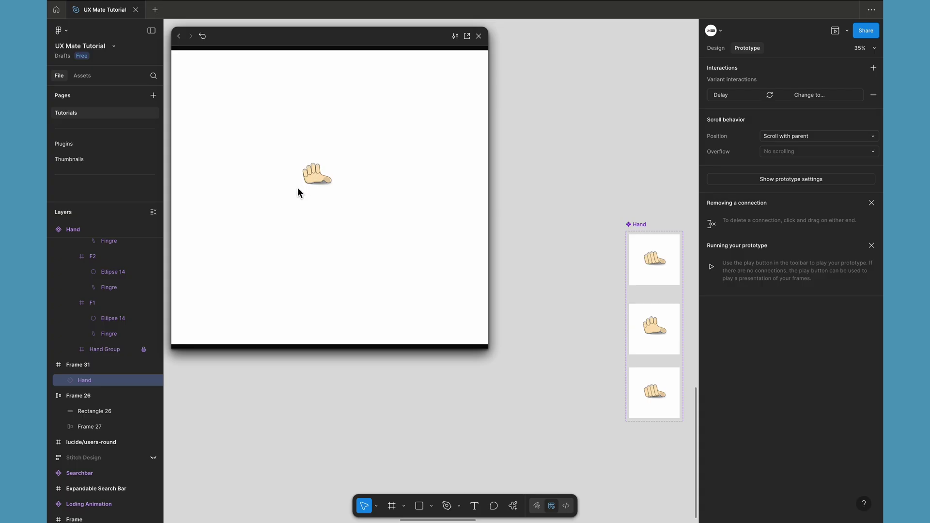
click(479, 36)
scroll(456, 238, right, 2)
scroll(456, 239, down, 2)
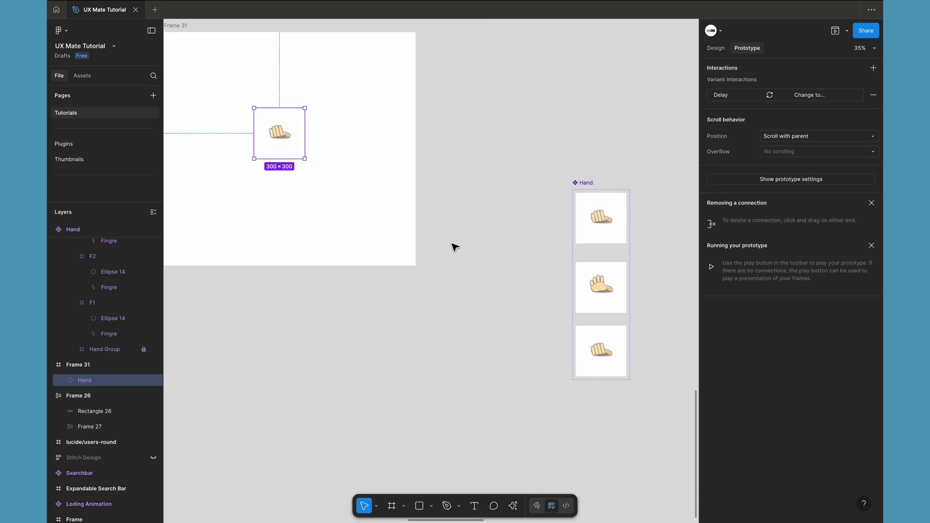
scroll(485, 257, right, 3)
scroll(485, 257, down, 1)
Give the Frame 1 → Frame 2 connection a Custom spring: stiffness 127, damping 16.3, mass 1, 736ms
click(524, 218)
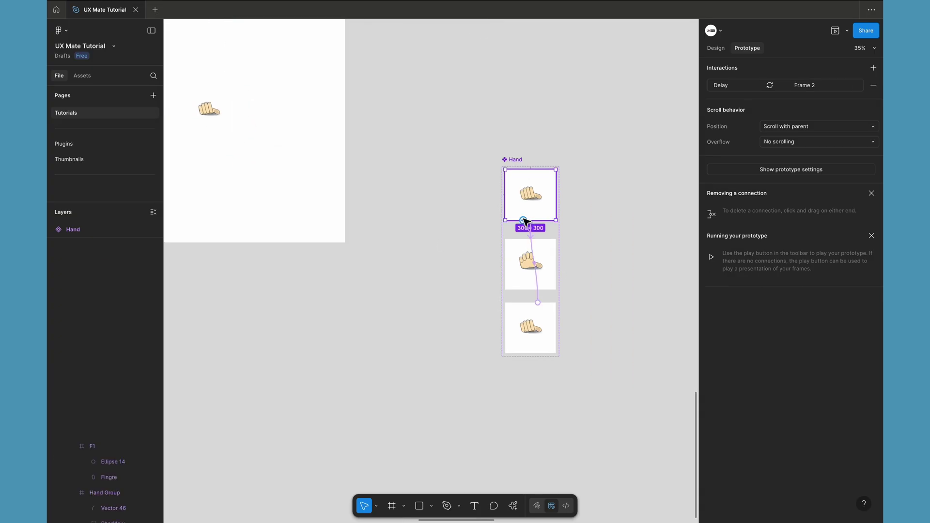
scroll(527, 222, right, 1)
scroll(527, 222, up, 5)
scroll(394, 177, up, 2)
scroll(421, 316, down, 2)
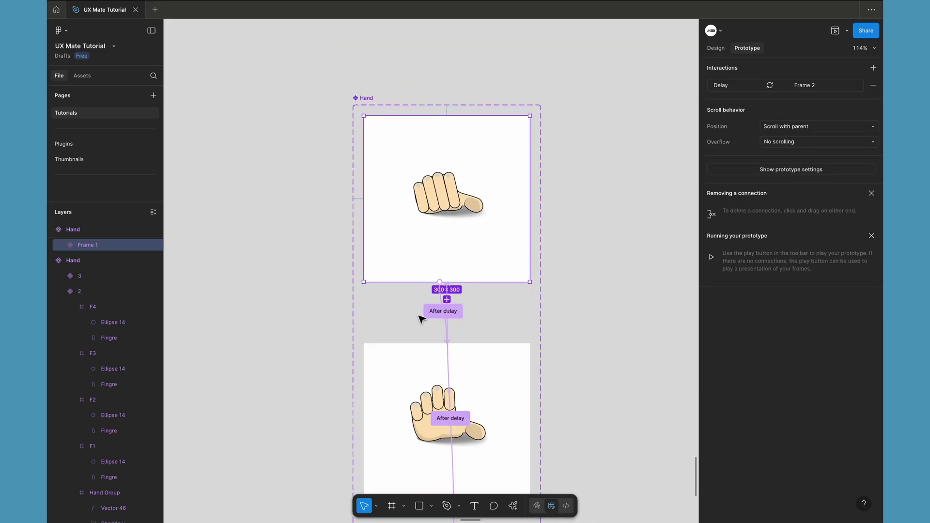
click(435, 316)
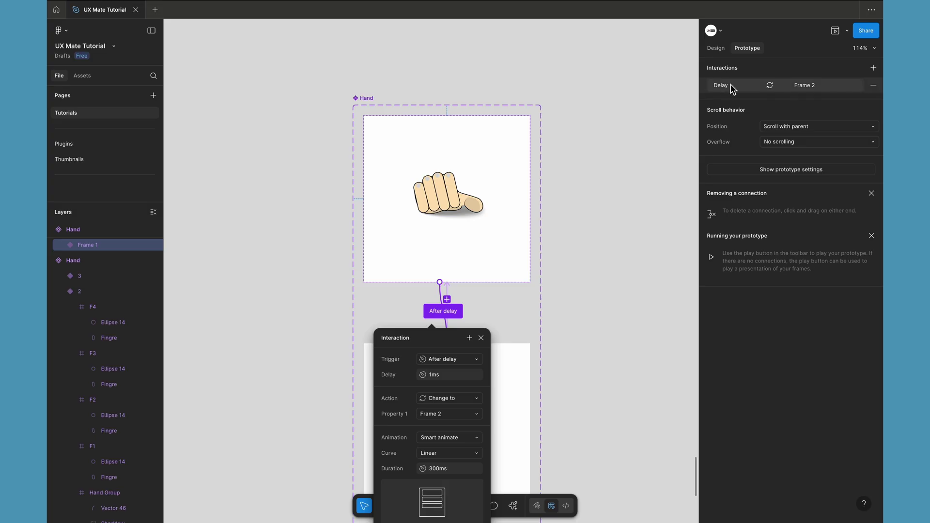
scroll(415, 260, down, 4)
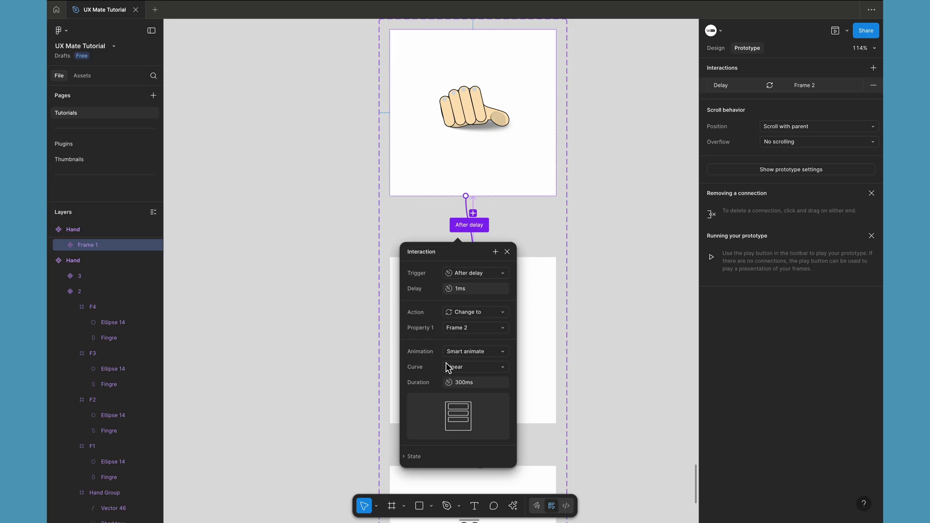
click(461, 369)
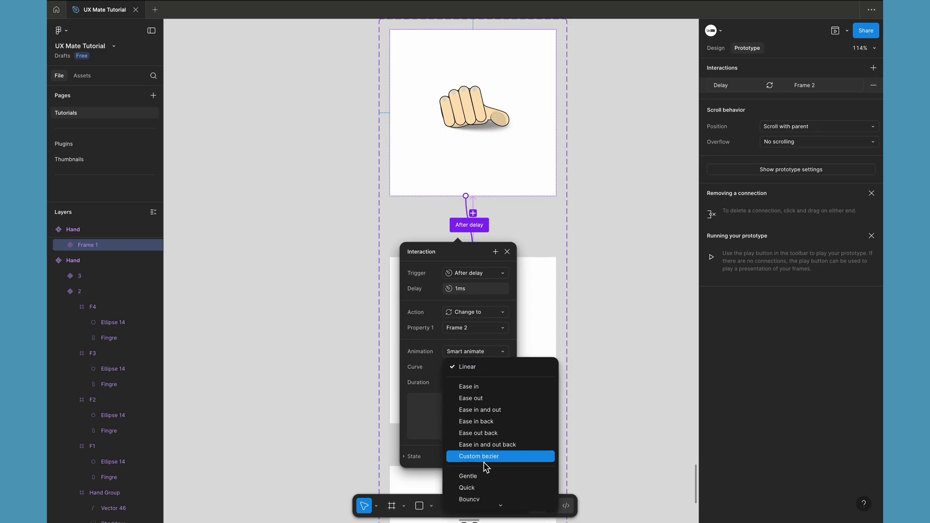
scroll(484, 485, down, 2)
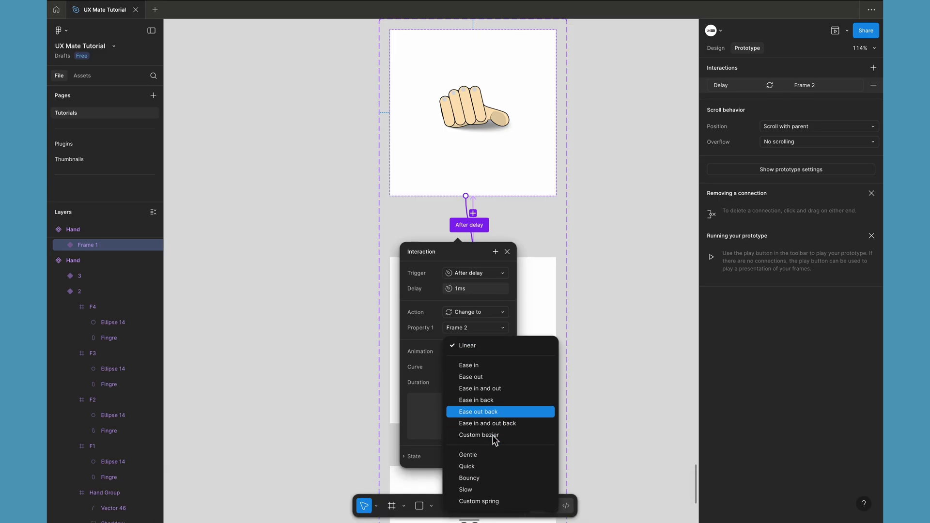
click(480, 501)
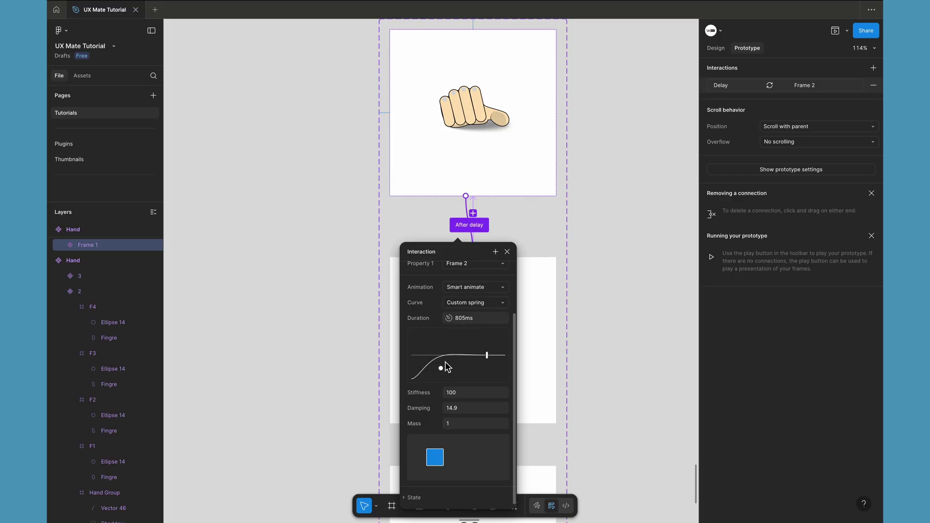
drag(444, 371, 441, 369)
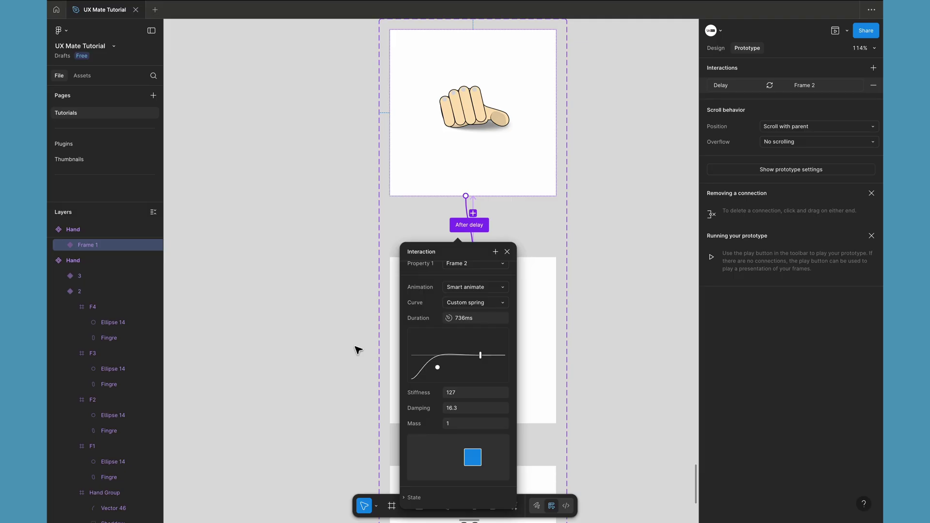
key(shift+1)
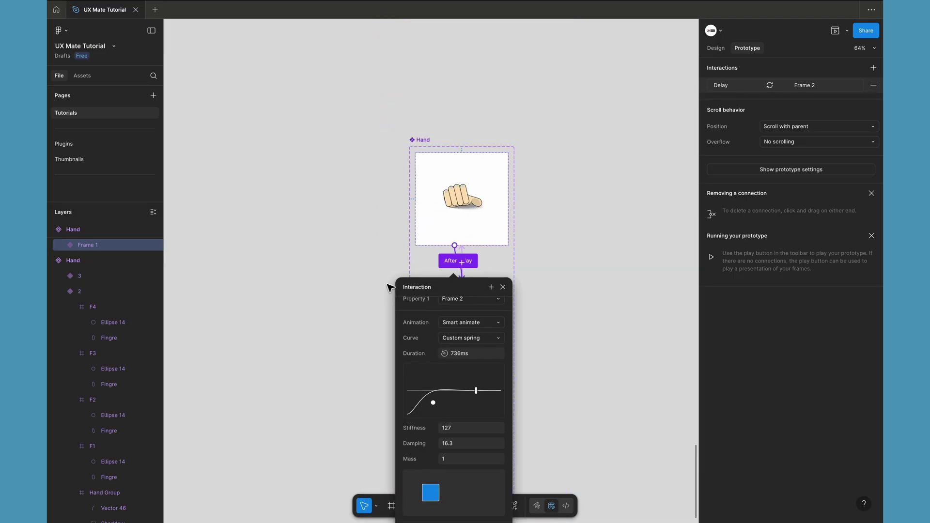
click(306, 202)
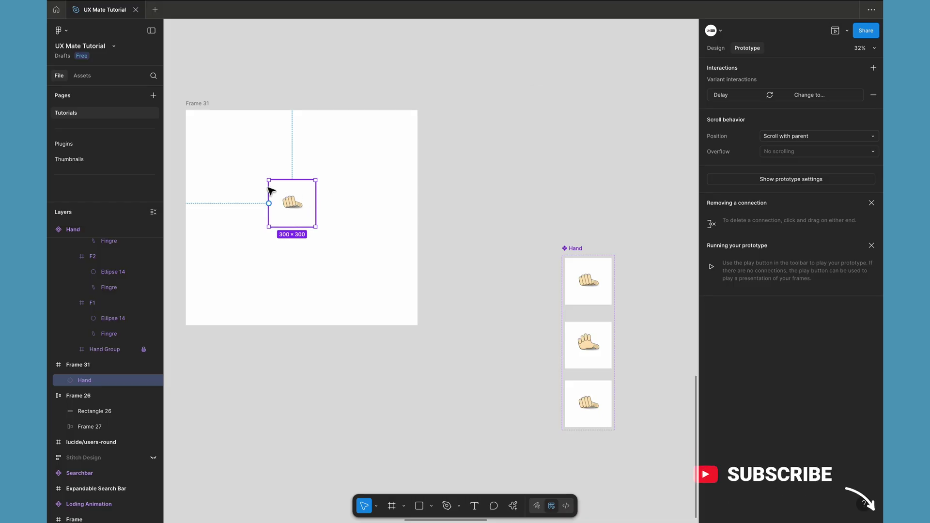
Start the Hand prototype preview and select the middle Hand variant
click(835, 31)
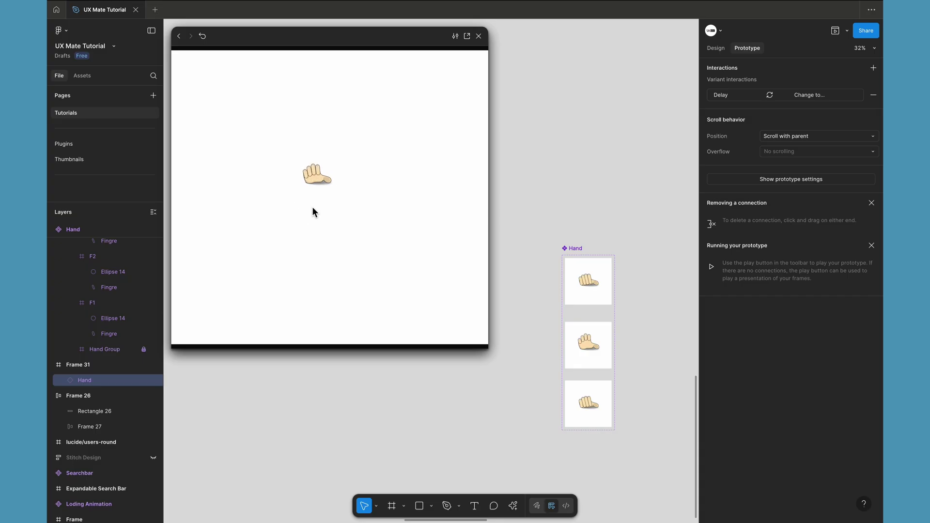
click(582, 361)
scroll(582, 362, up, 5)
Give the Frame 2 → Frame 3 transition a custom spring tuned to about 356ms
click(562, 335)
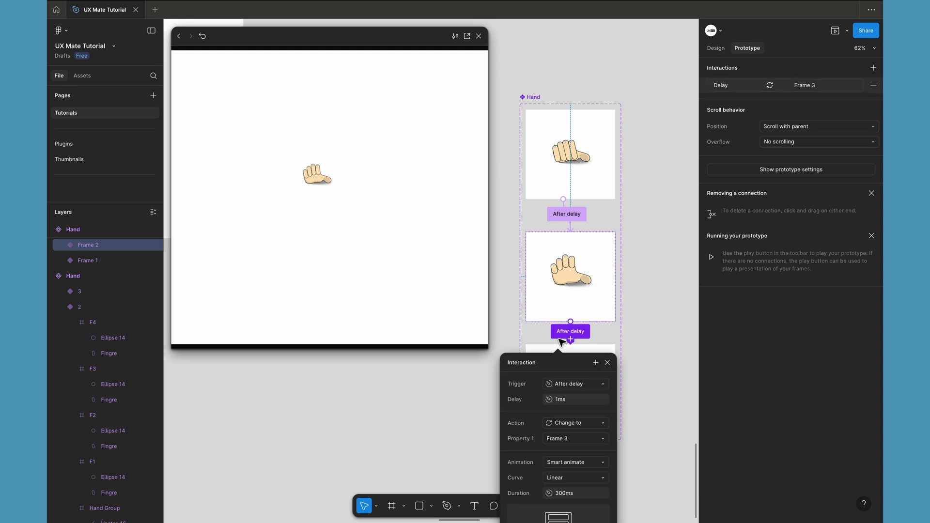
scroll(474, 389, down, 3)
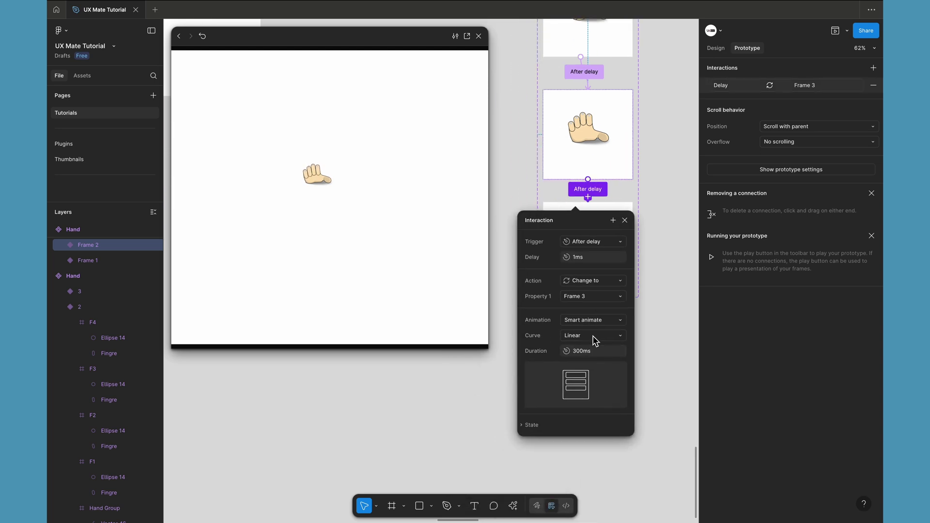
click(590, 336)
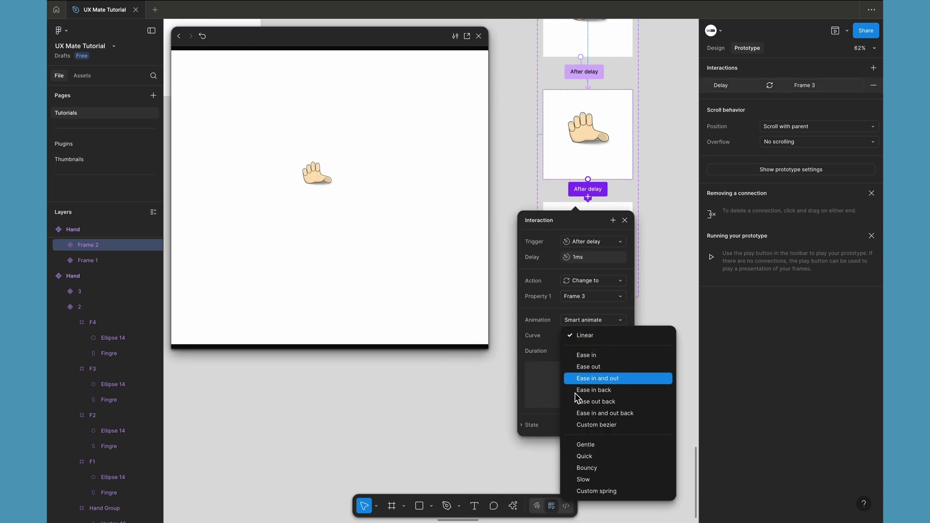
click(597, 491)
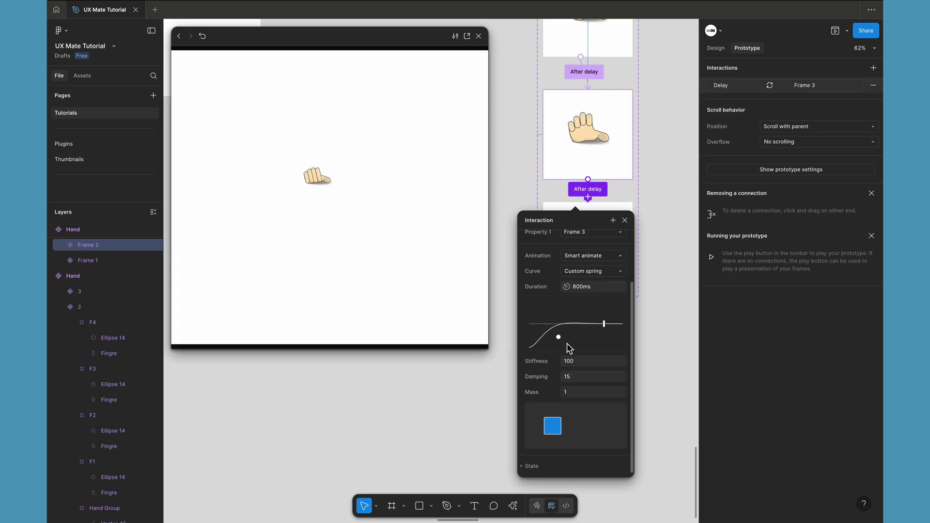
drag(560, 338, 558, 334)
drag(557, 334, 552, 332)
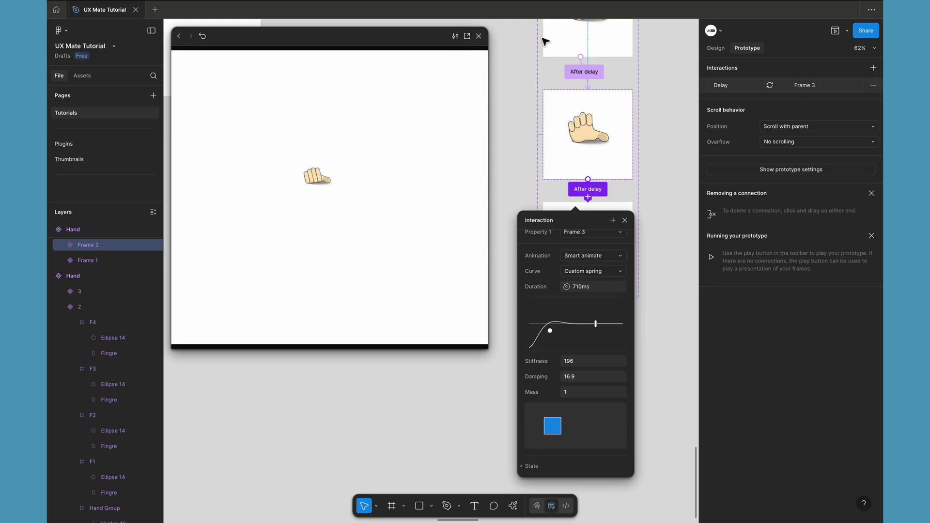
drag(597, 328, 588, 327)
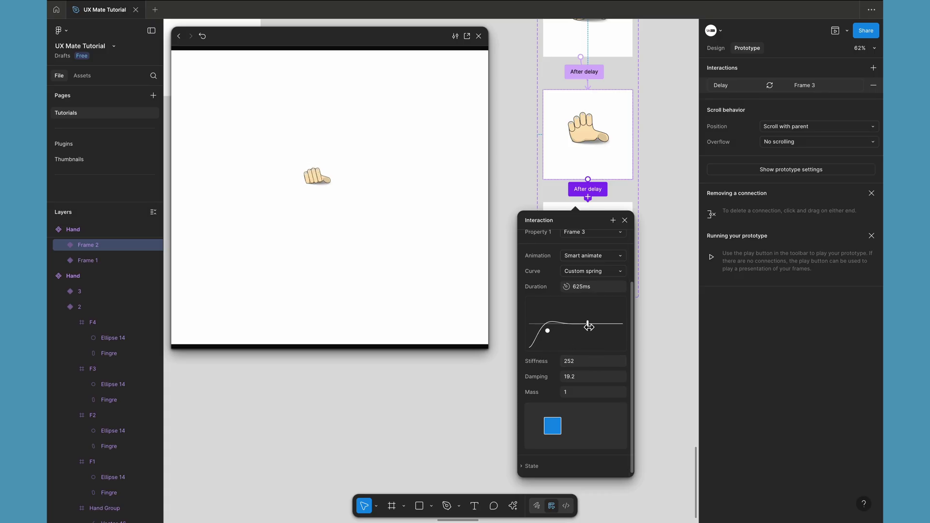
drag(590, 327, 587, 326)
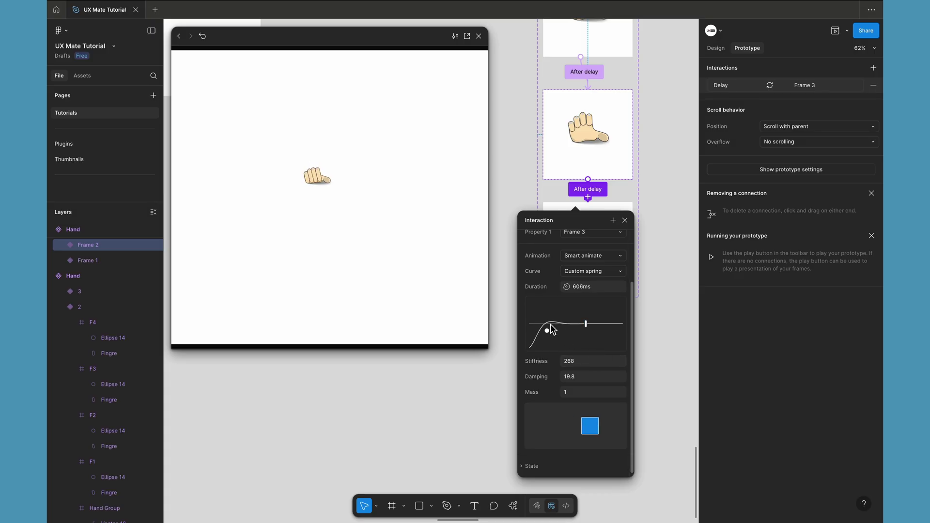
drag(586, 325, 575, 326)
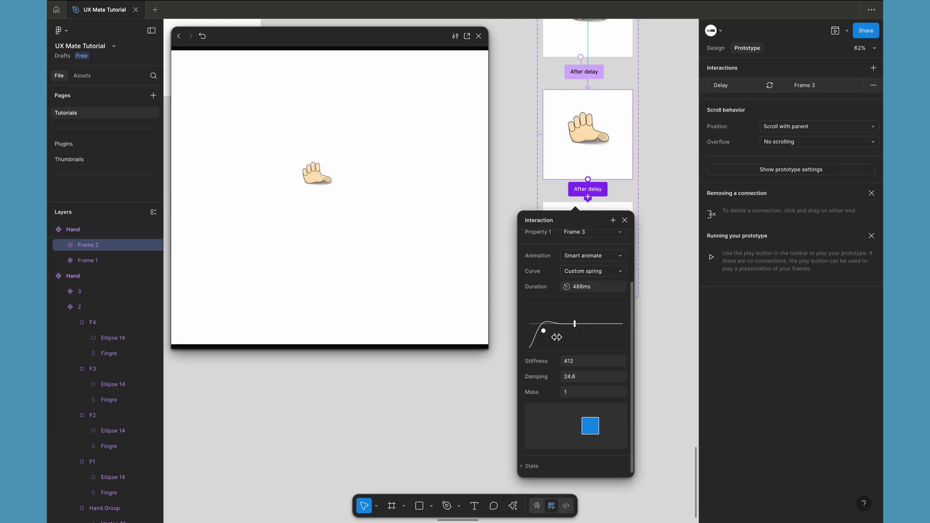
drag(544, 331, 542, 340)
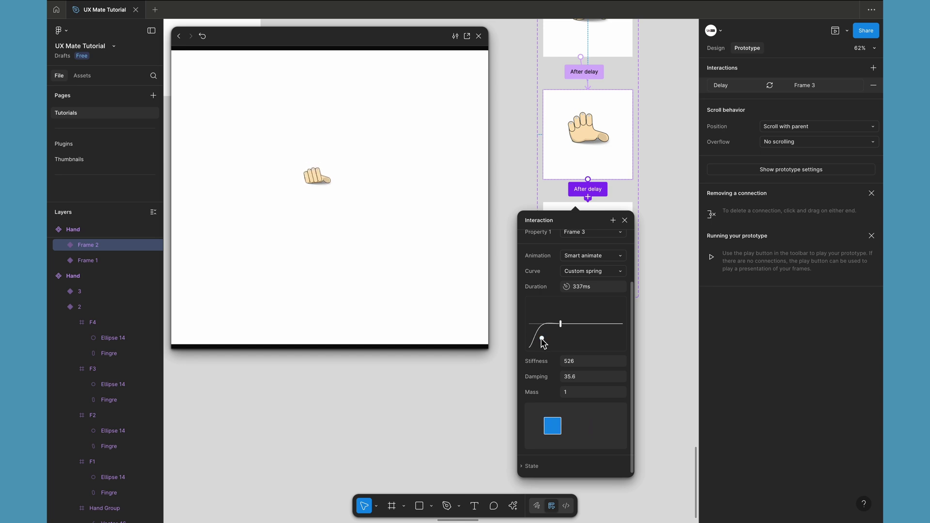
drag(543, 341, 543, 339)
Retune the Frame 1 → Frame 2 spring to 550ms, stiffness 242, damping 21.8, and close the preview
click(577, 74)
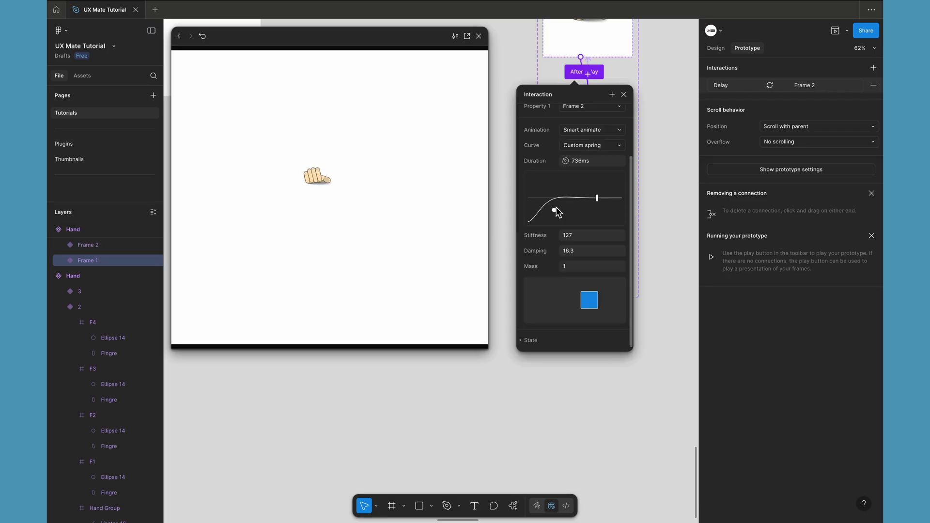
drag(601, 201, 548, 209)
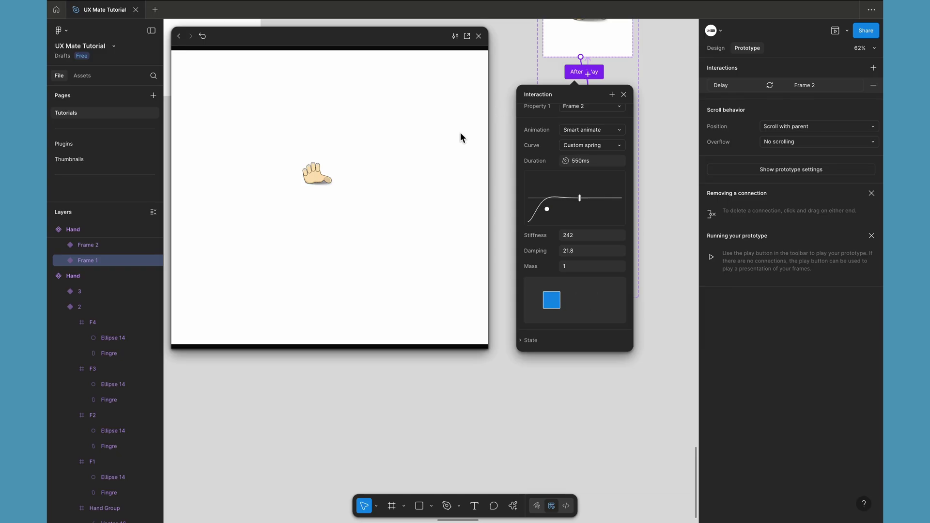
click(479, 37)
scroll(249, 149, down, 5)
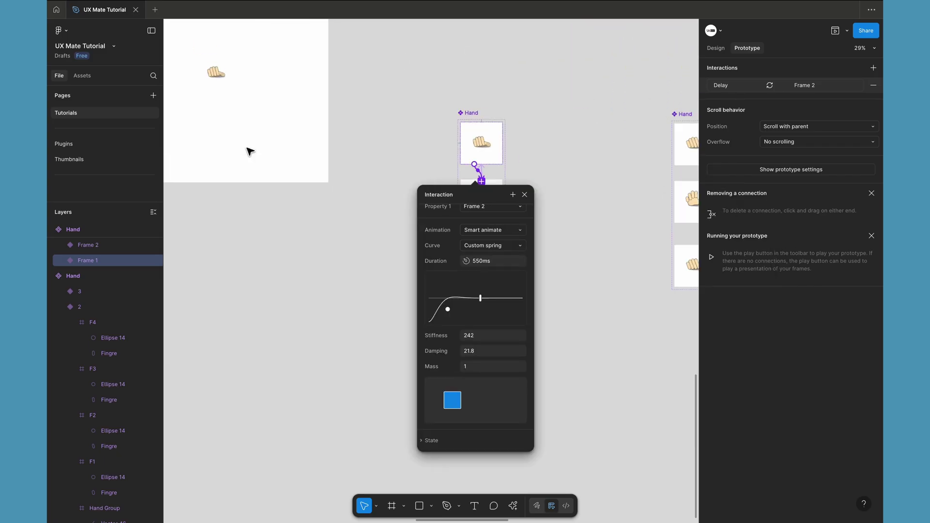
click(295, 100)
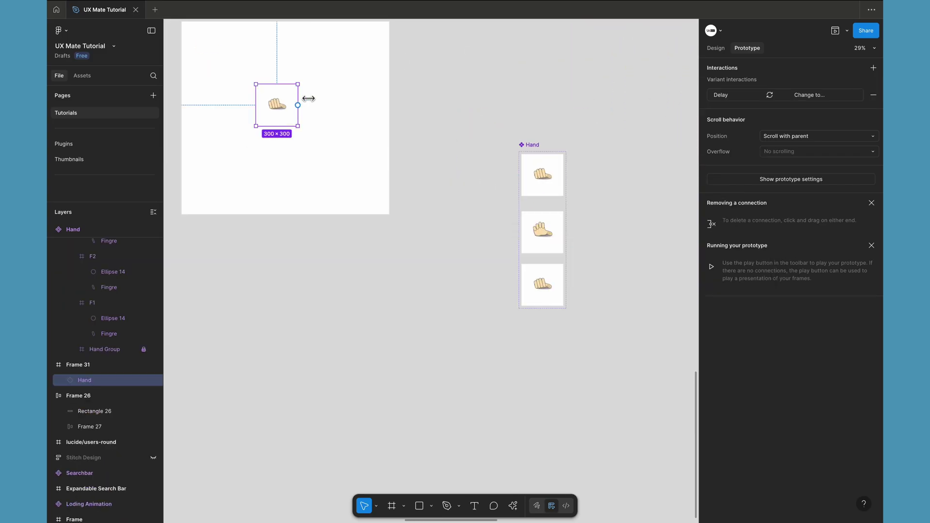
click(836, 31)
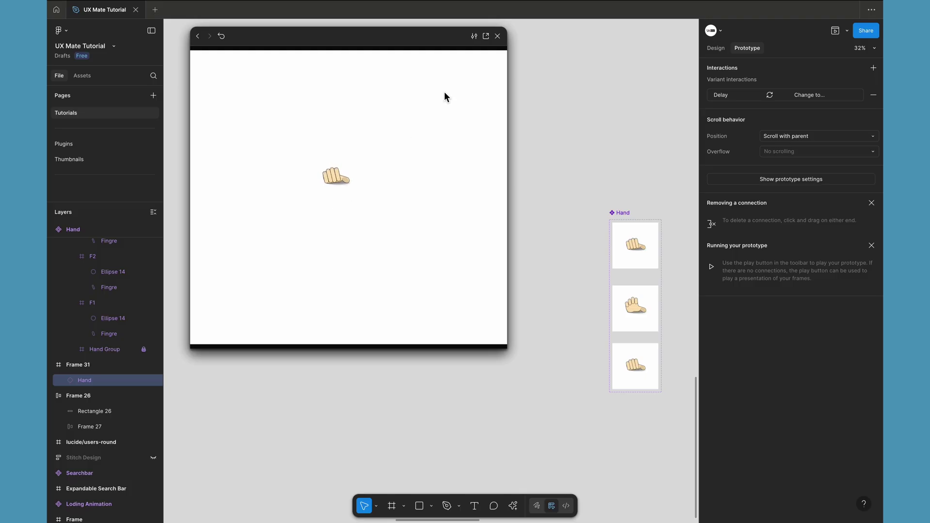
click(498, 36)
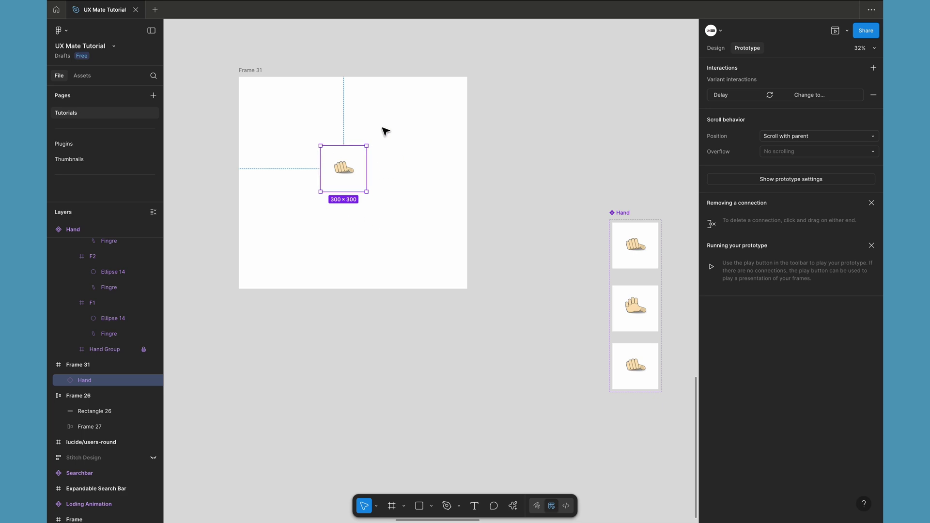
scroll(361, 202, up, 1)
scroll(361, 201, left, 1)
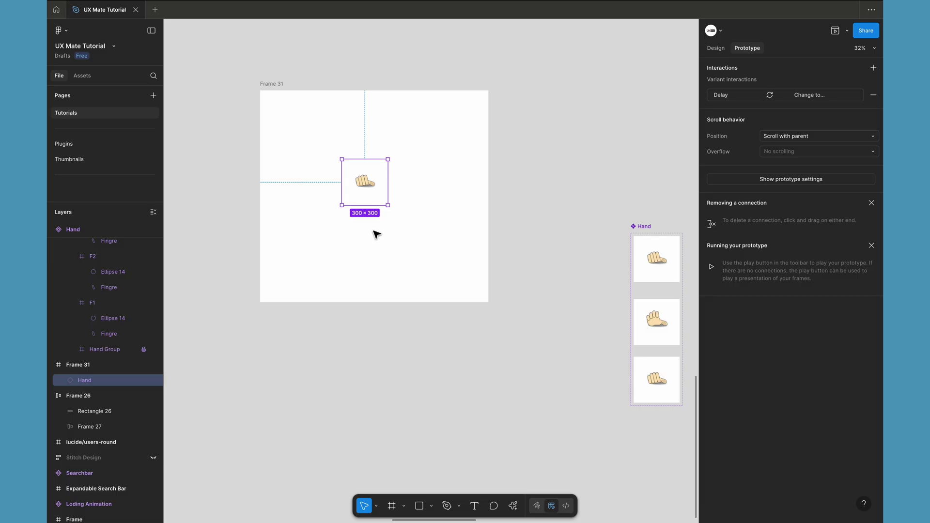
Scale the Hand instance to 888×888 with the K tool and centre it in Frame 31
key(k)
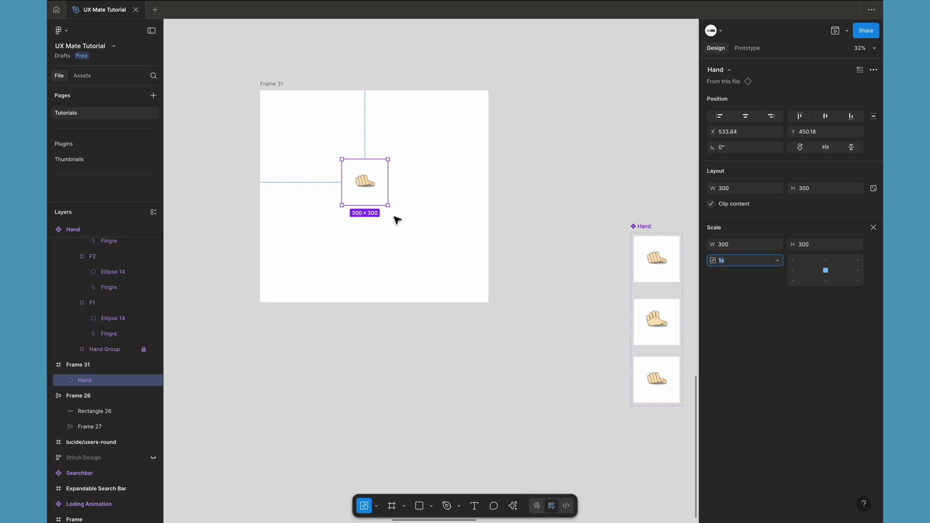
drag(389, 208, 457, 254)
drag(395, 236, 349, 220)
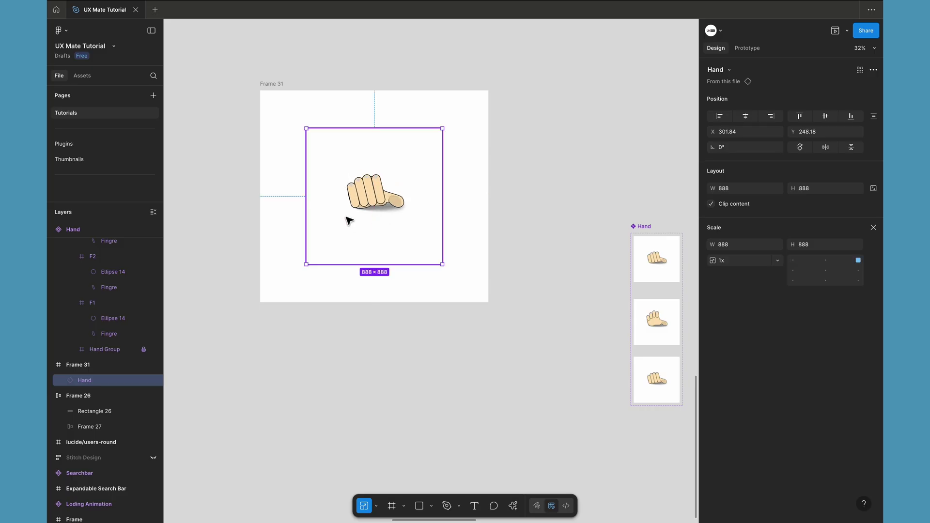
key(v)
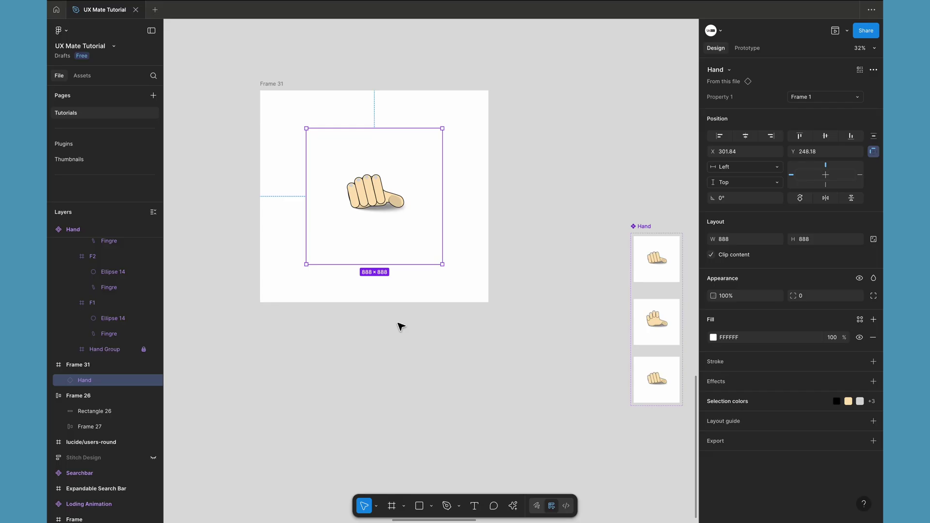
Switch to proportional scale mode and reselect the Hand instance in Frame 31
click(377, 506)
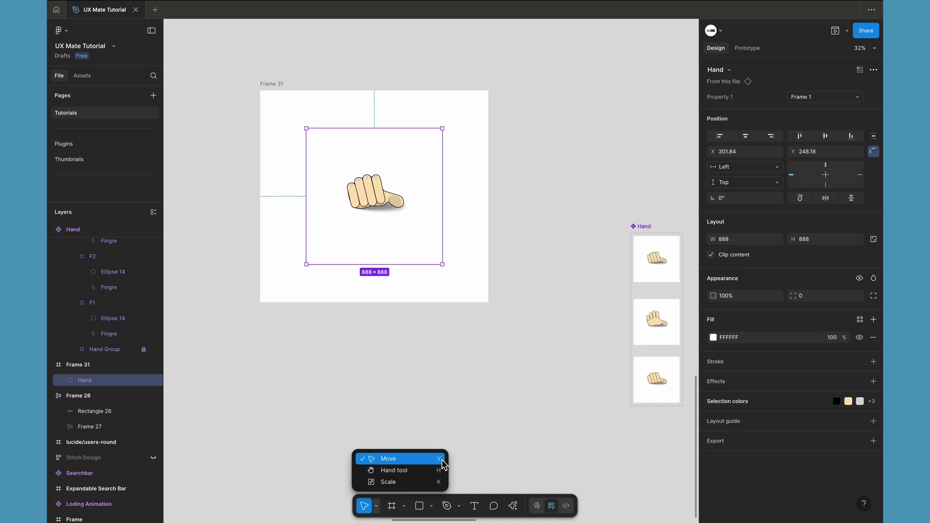
click(397, 482)
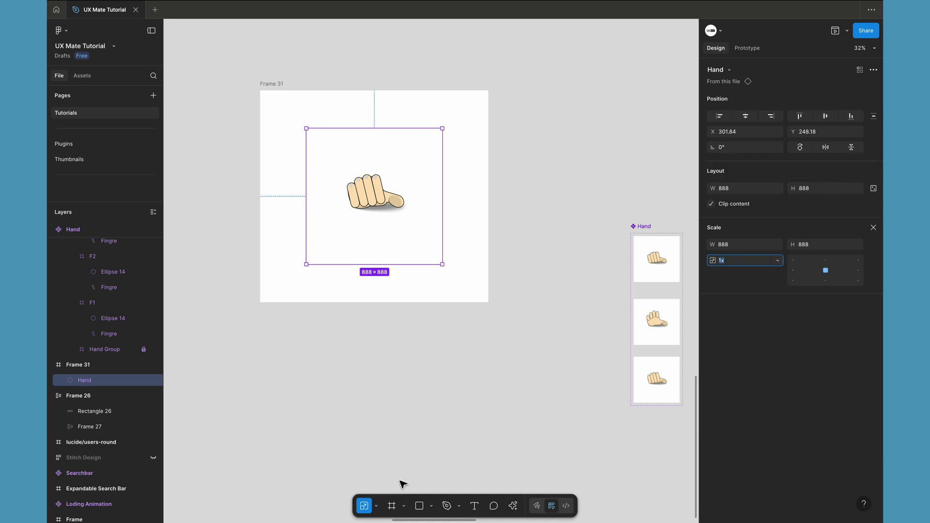
click(646, 274)
click(376, 285)
click(374, 263)
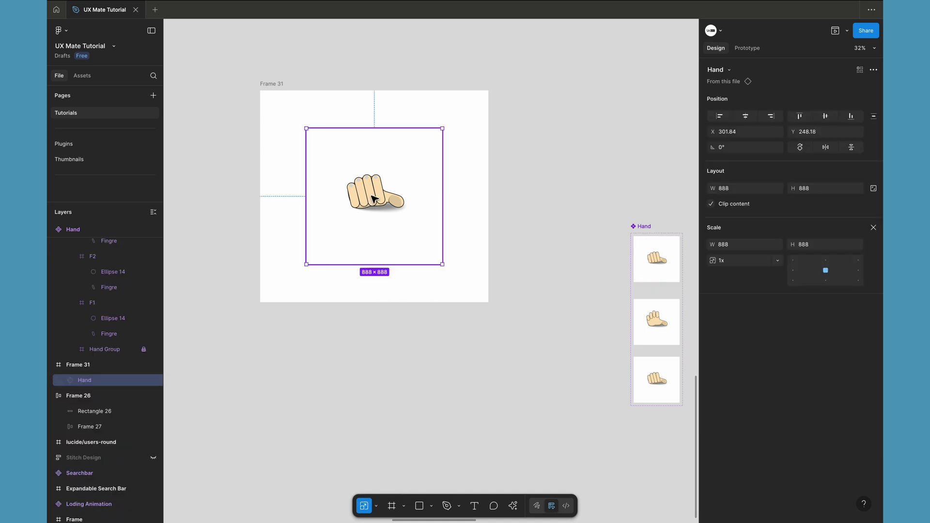
click(262, 84)
click(371, 190)
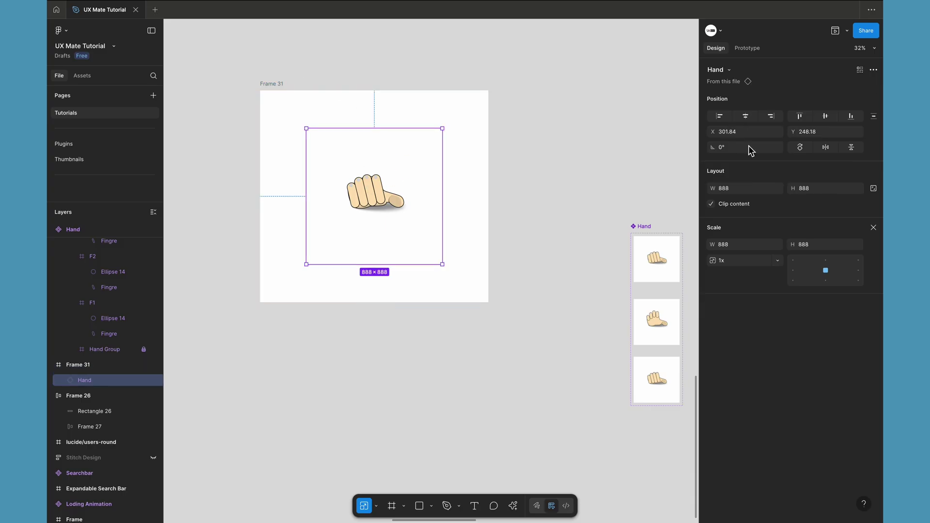
click(661, 265)
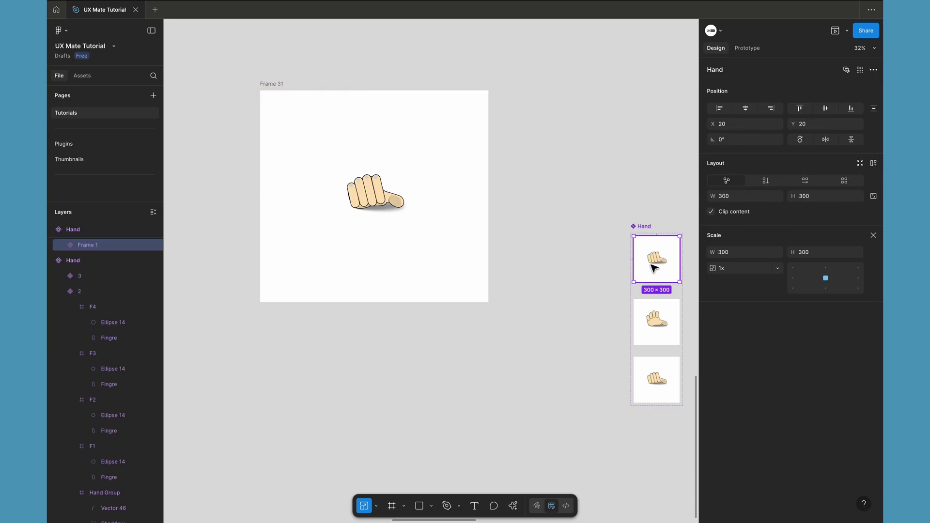
click(382, 202)
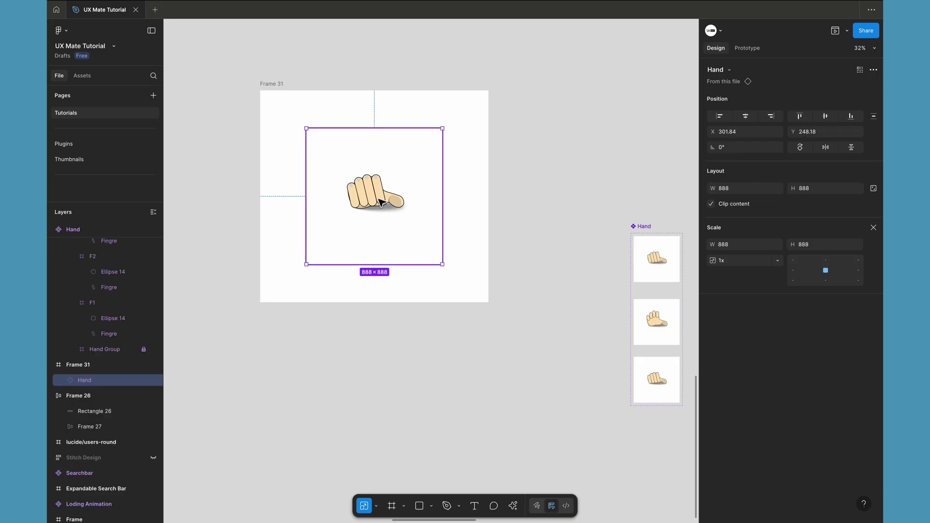
Return to move mode, reselect the Hand instance and preview the enlarged animation
key(v)
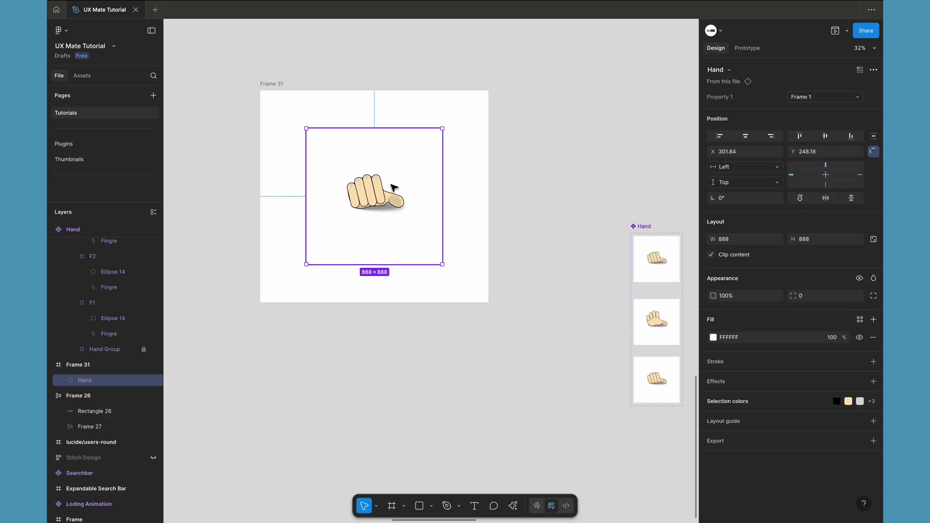
click(376, 506)
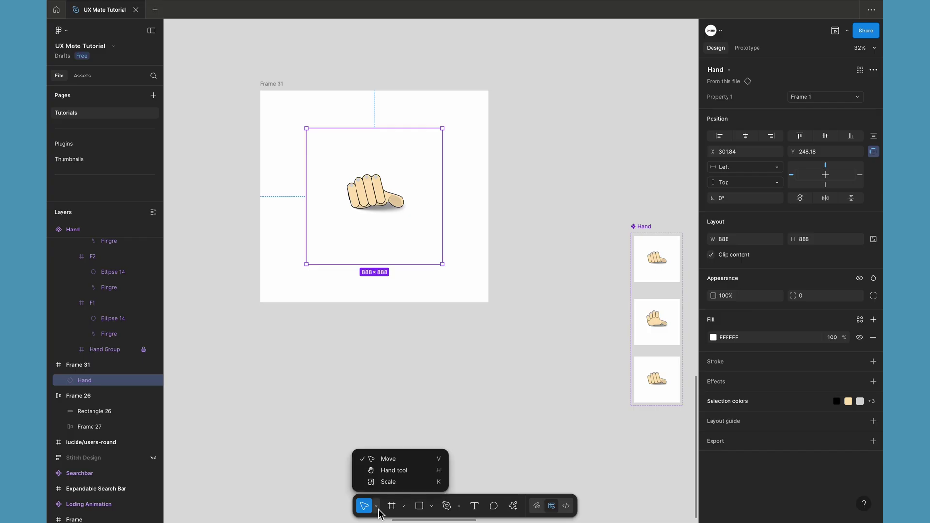
click(399, 385)
click(396, 262)
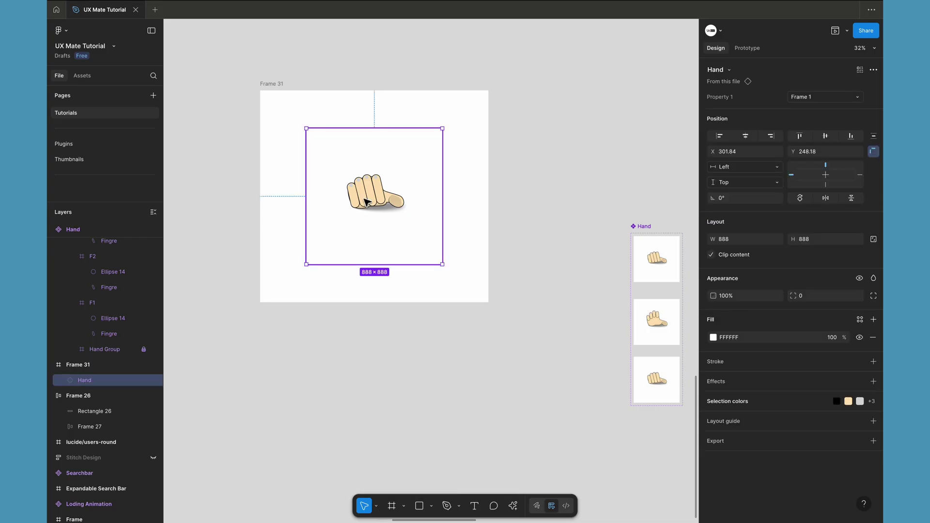
scroll(369, 198, down, 3)
click(837, 34)
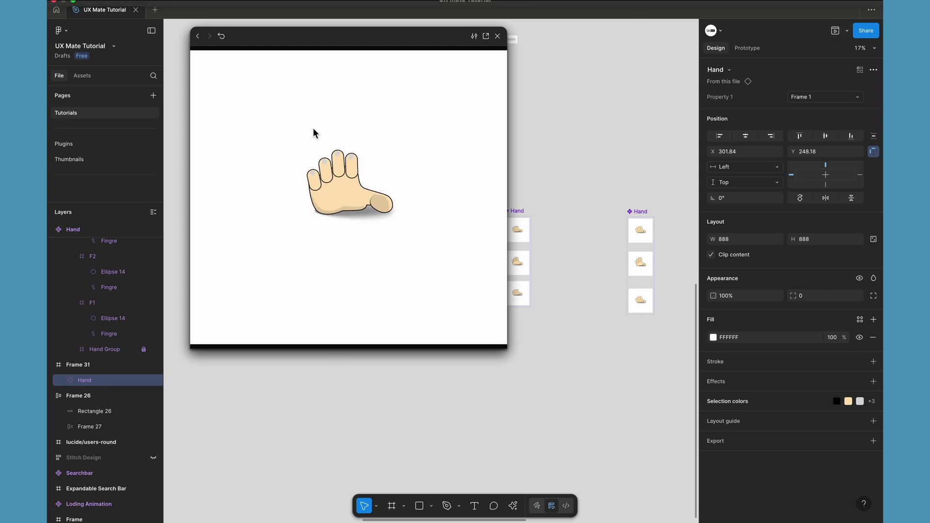
Close the preview and scale the middle variant's Hand Group to 0.98x (130.4×74.27)
click(498, 36)
scroll(519, 318, up, 10)
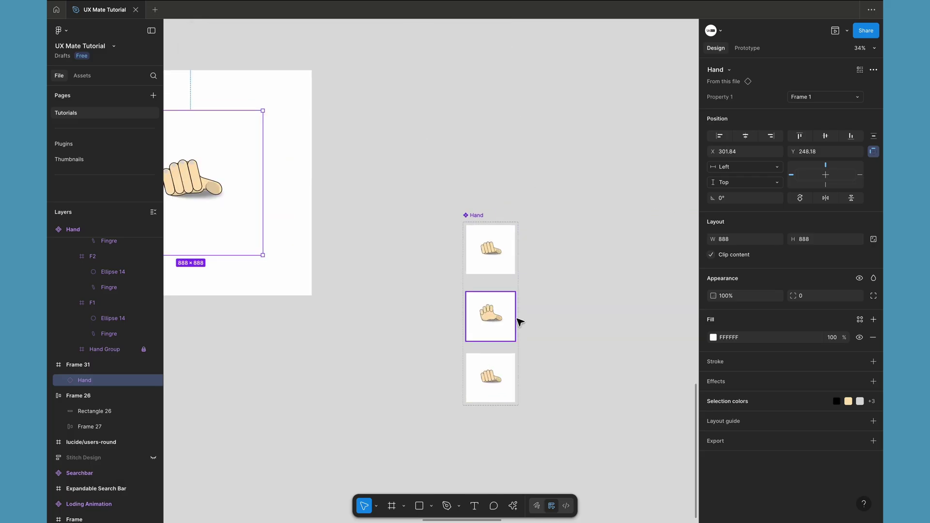
scroll(472, 279, up, 5)
click(467, 281)
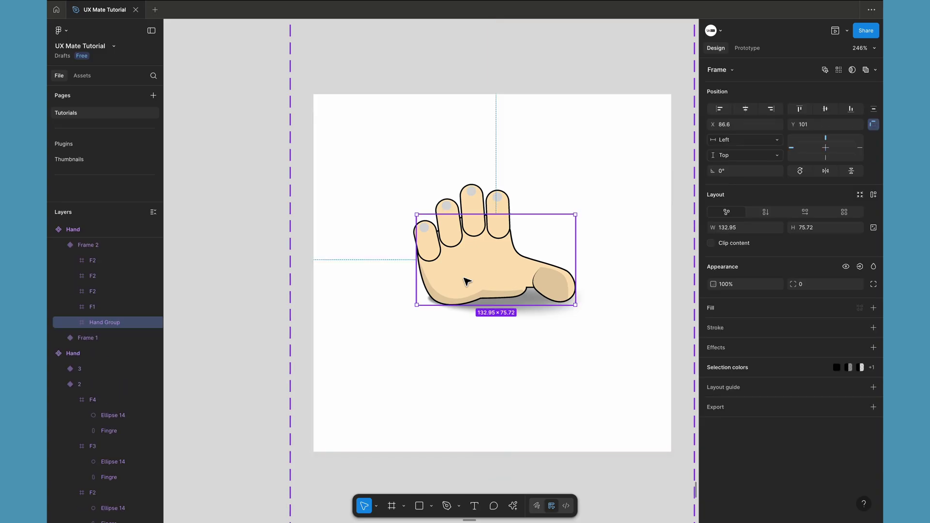
key(k)
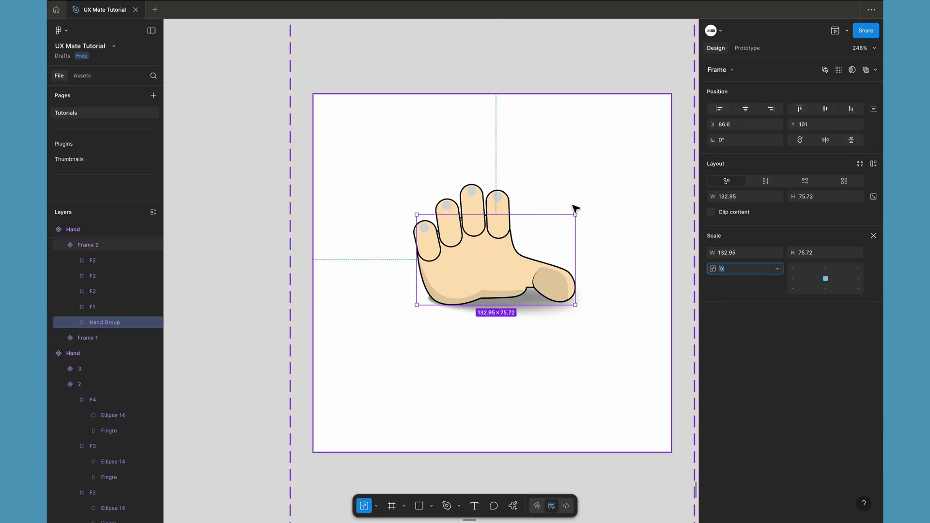
drag(579, 219, 575, 222)
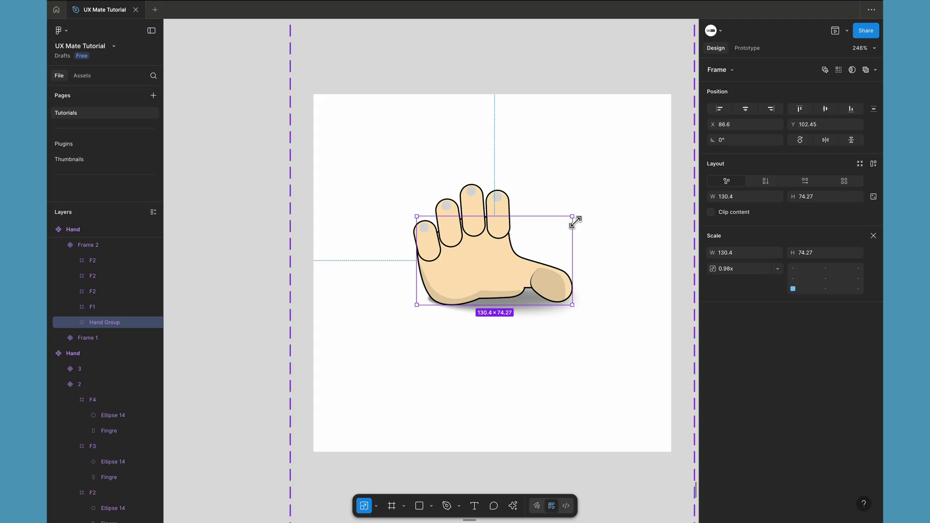
Select the 888×888 Hand instance, preview the animation, then close the preview
scroll(536, 249, down, 10)
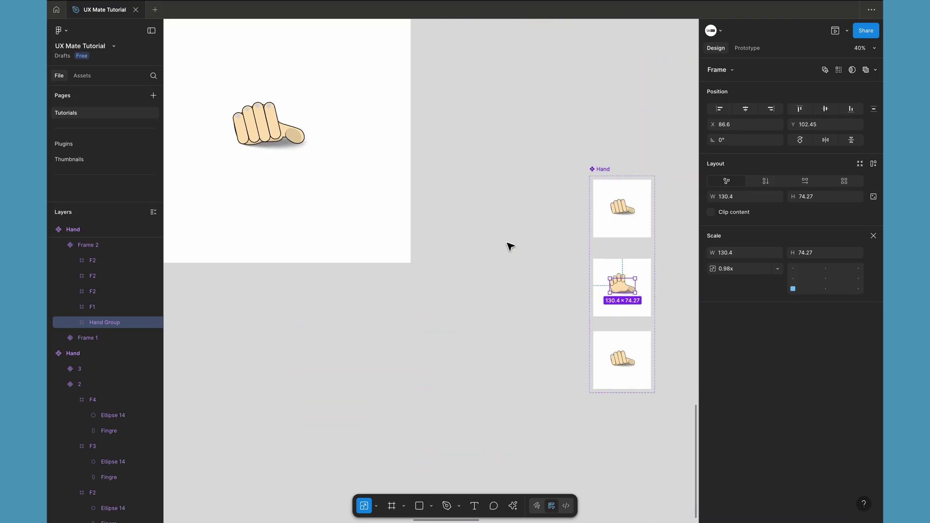
click(250, 157)
click(836, 31)
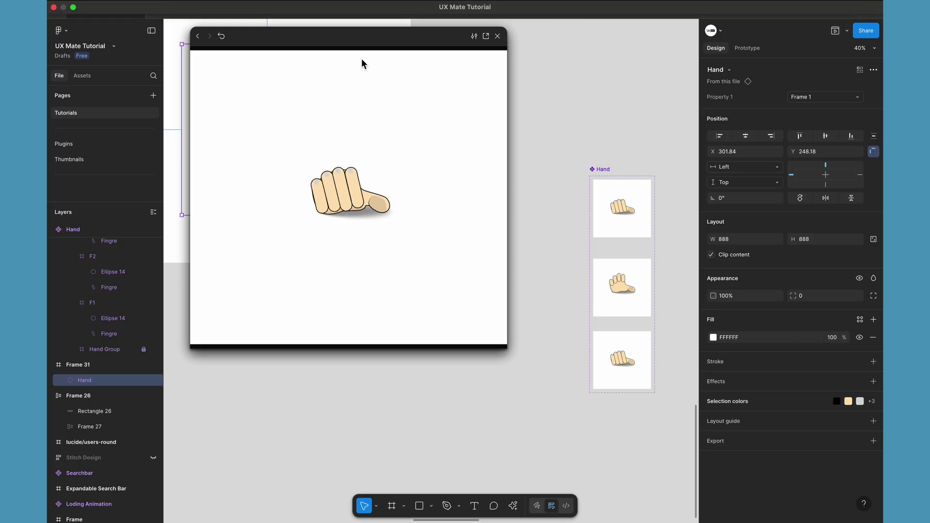
click(497, 36)
scroll(527, 164, right, 2)
scroll(541, 163, up, 2)
scroll(540, 163, up, 10)
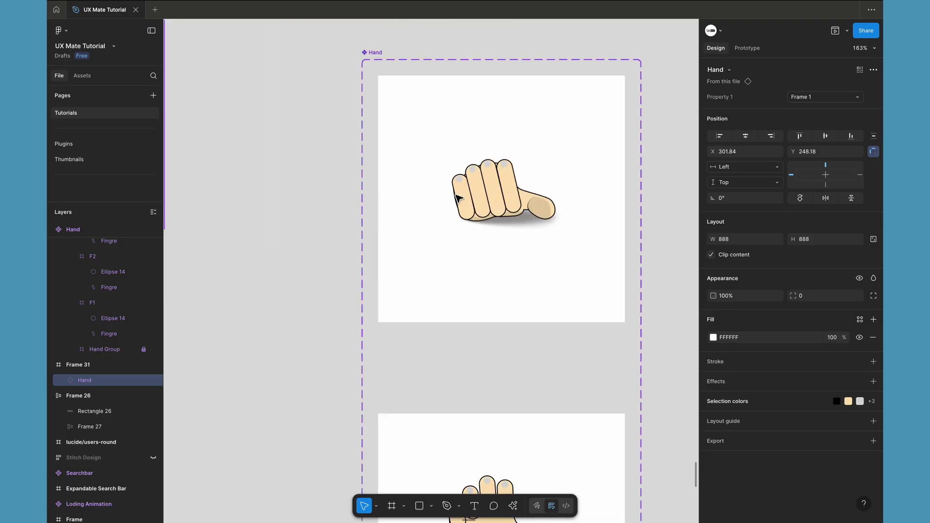
Select the four fingertip Anchor Point circles and their matching layers in all three variants
click(467, 174)
scroll(468, 174, right, 2)
scroll(467, 174, up, 2)
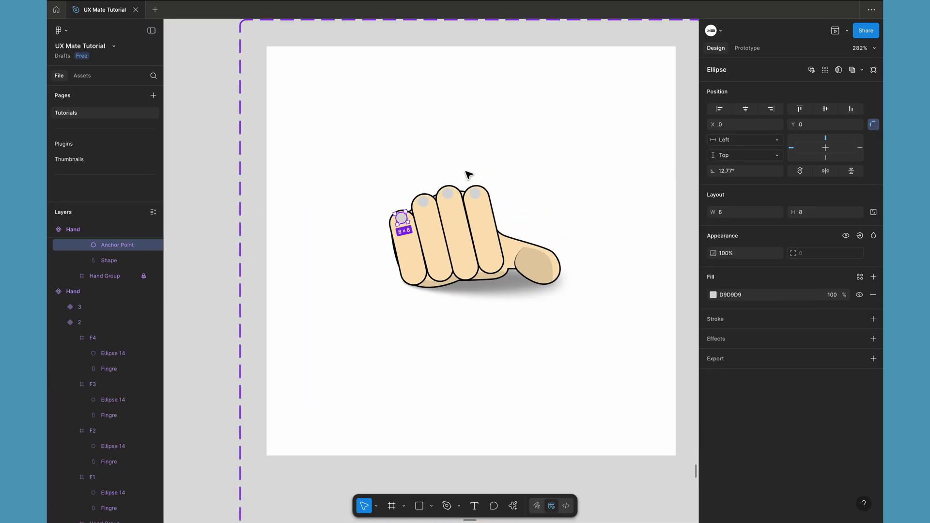
shift+click(423, 201)
shift+click(449, 194)
shift+click(478, 198)
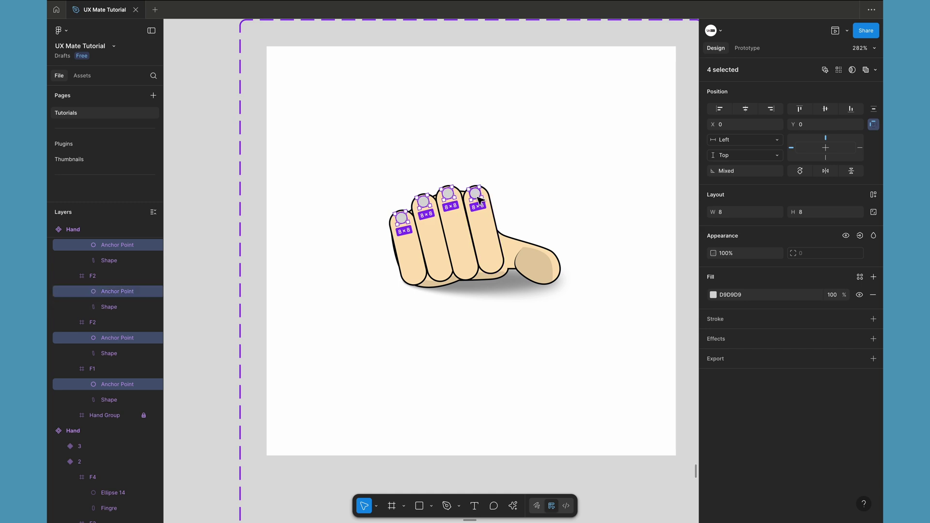
scroll(97, 275, up, 1)
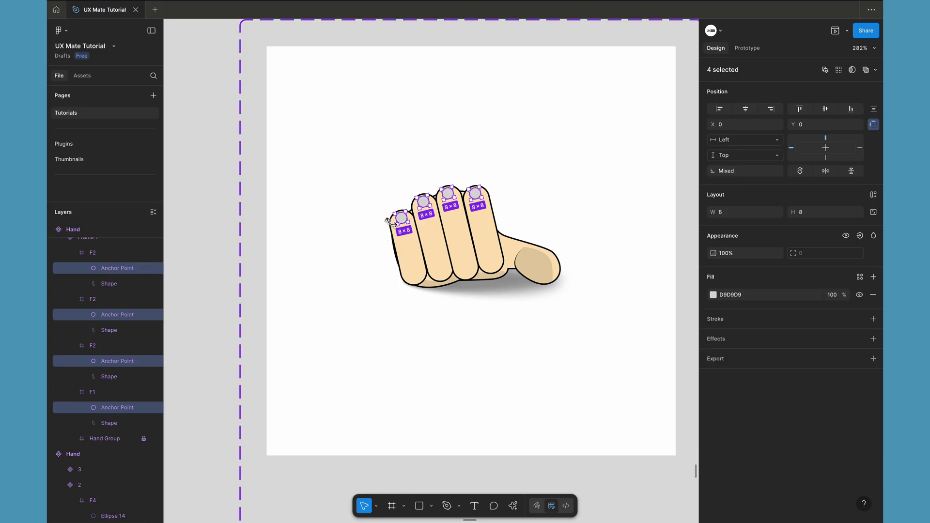
key(shift+1)
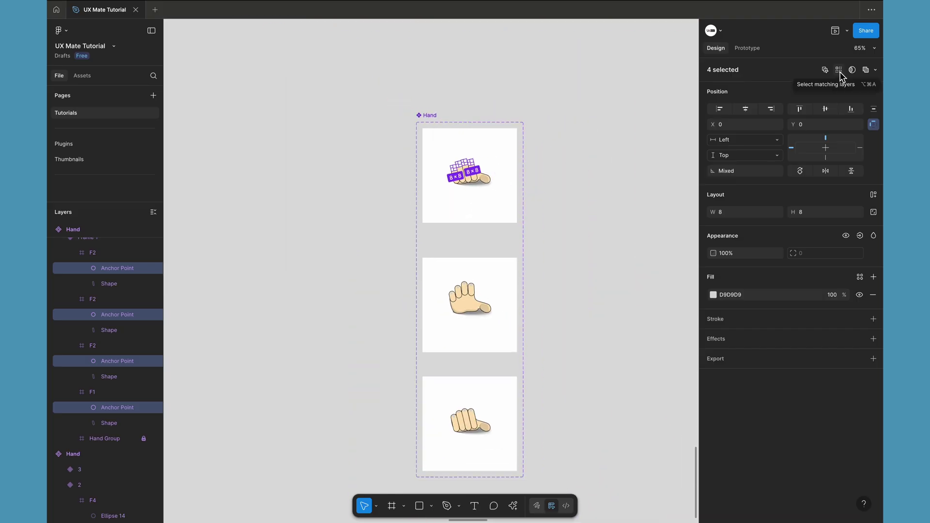
click(839, 70)
Set the nail circles' opacity to 0%, then back to 100%
scroll(550, 303, down, 3)
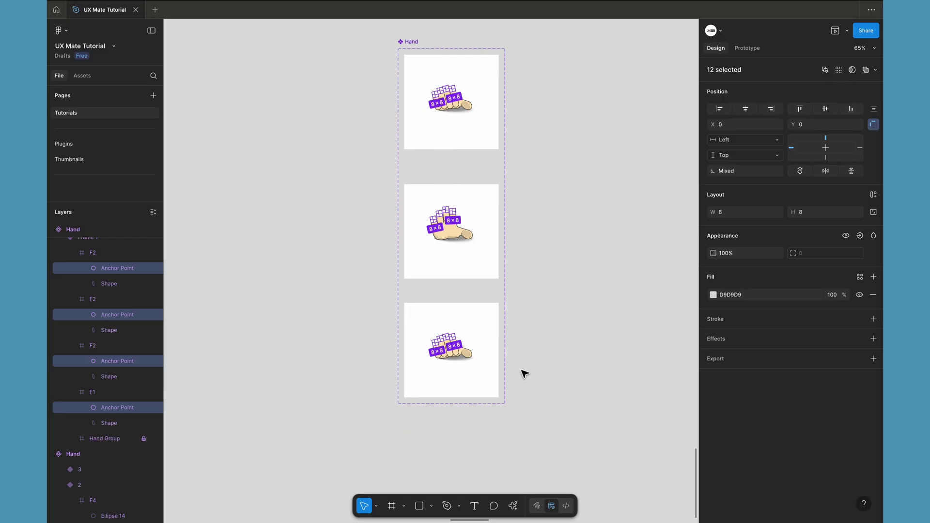
scroll(439, 366, up, 3)
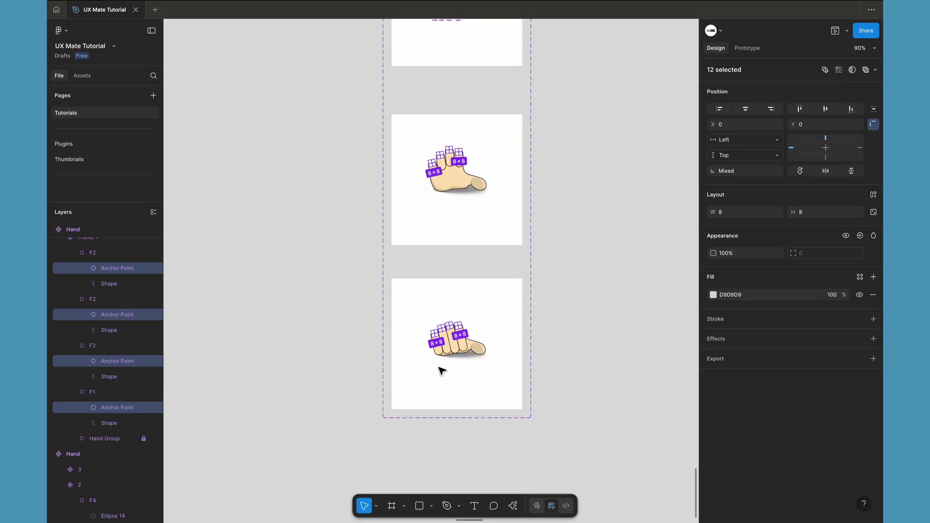
scroll(435, 103, up, 3)
scroll(446, 167, up, 3)
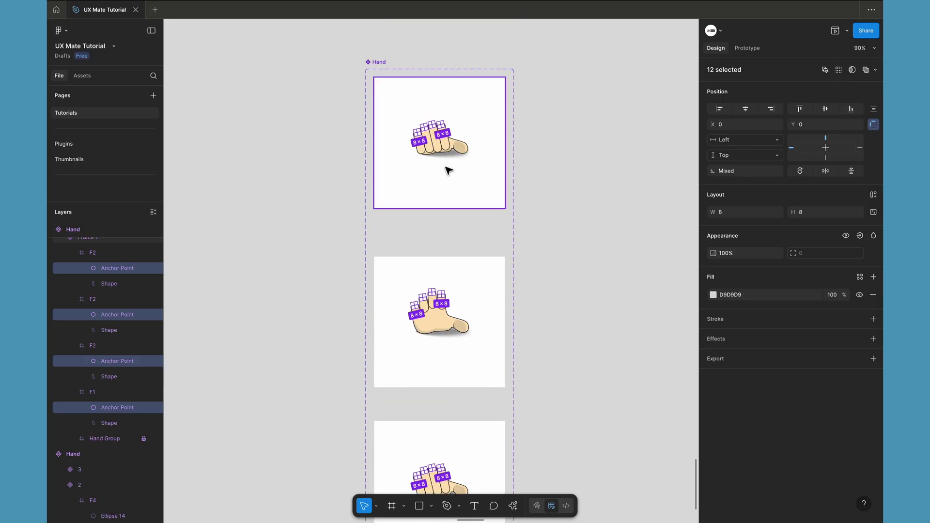
scroll(446, 166, up, 3)
scroll(437, 109, up, 1)
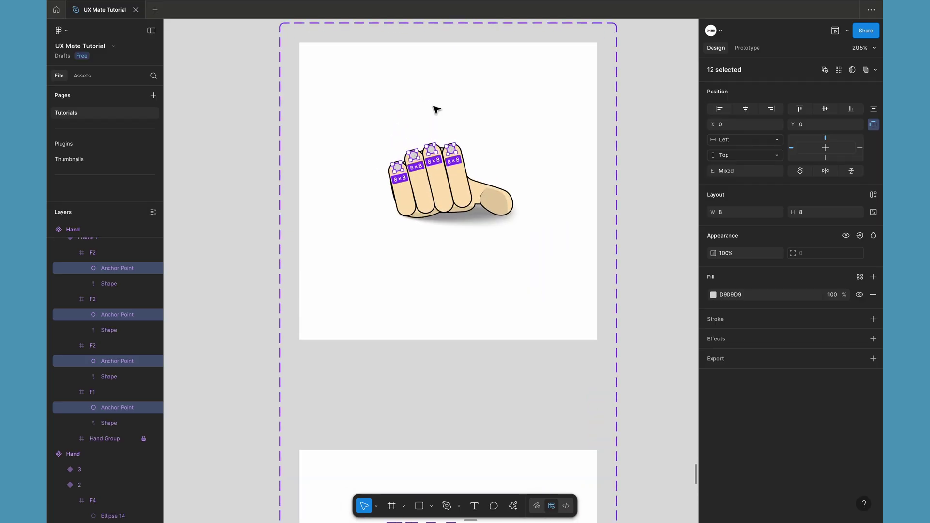
key(0)
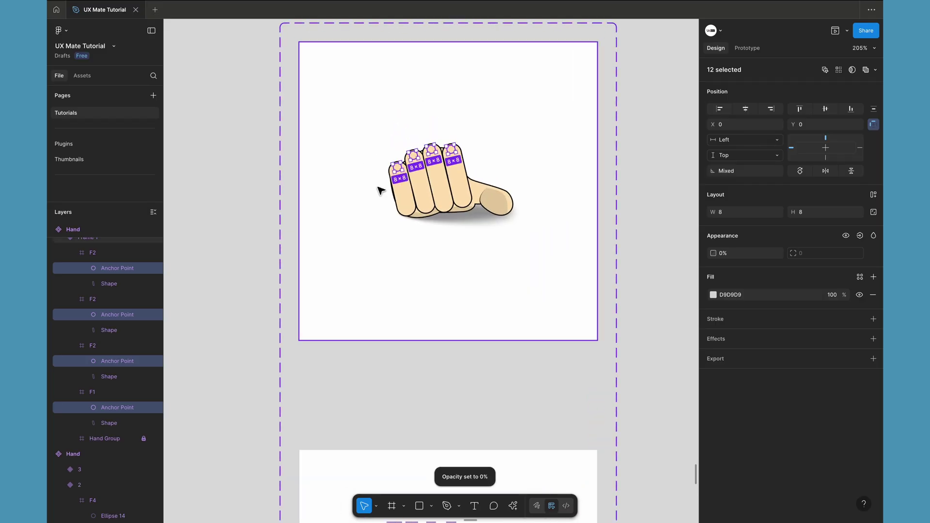
scroll(414, 149, up, 3)
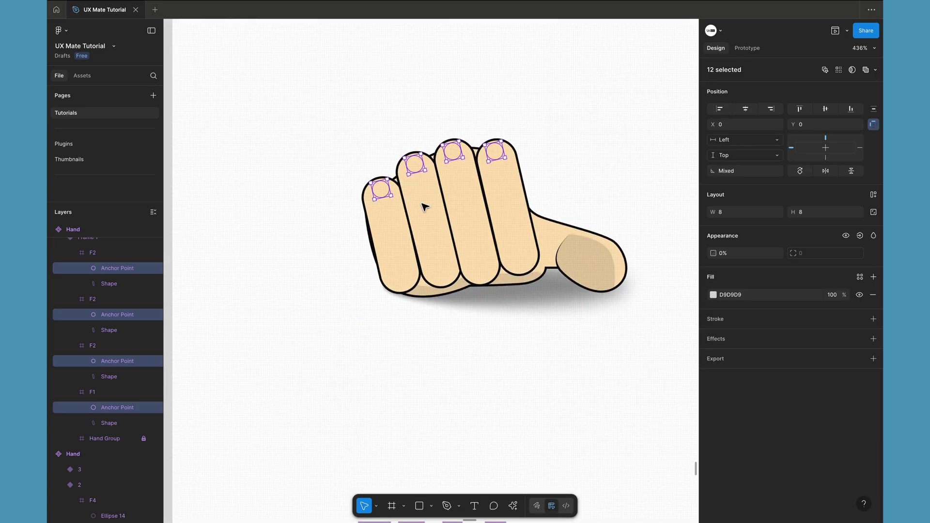
key(1)
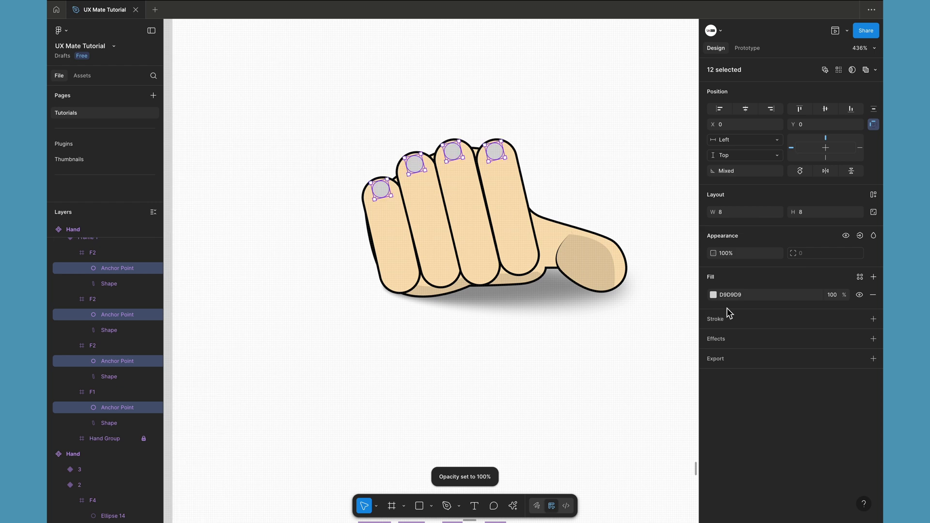
Fill the nail circles with the finger skin colour FEE3B5 using the eyedropper
click(713, 295)
click(596, 416)
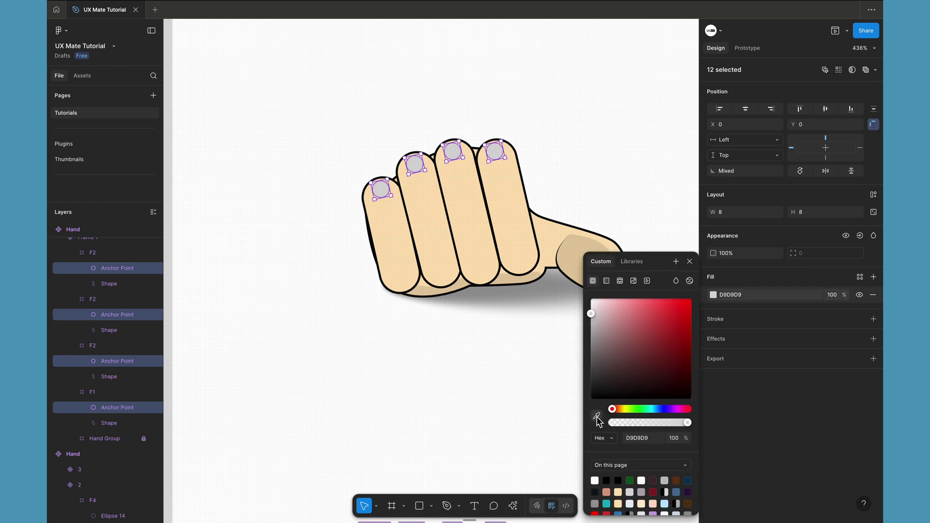
click(414, 193)
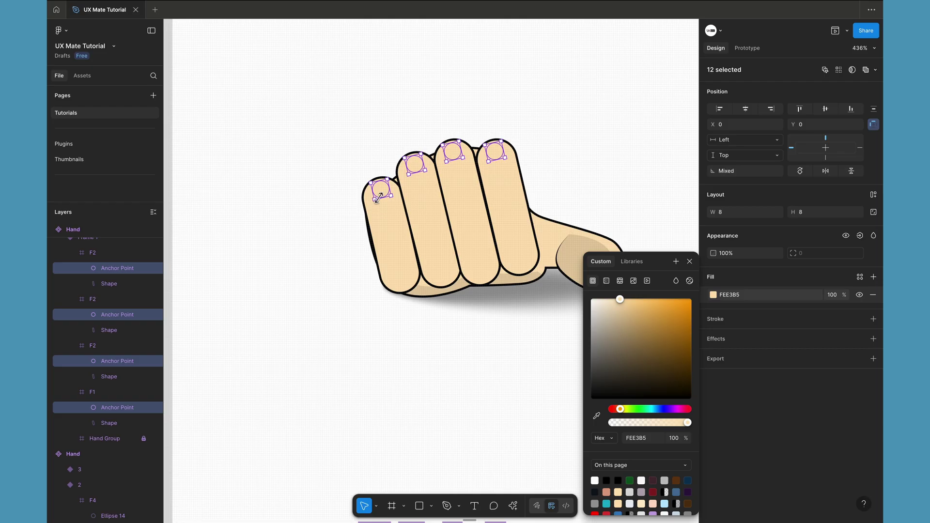
scroll(450, 155, down, 5)
scroll(448, 208, down, 5)
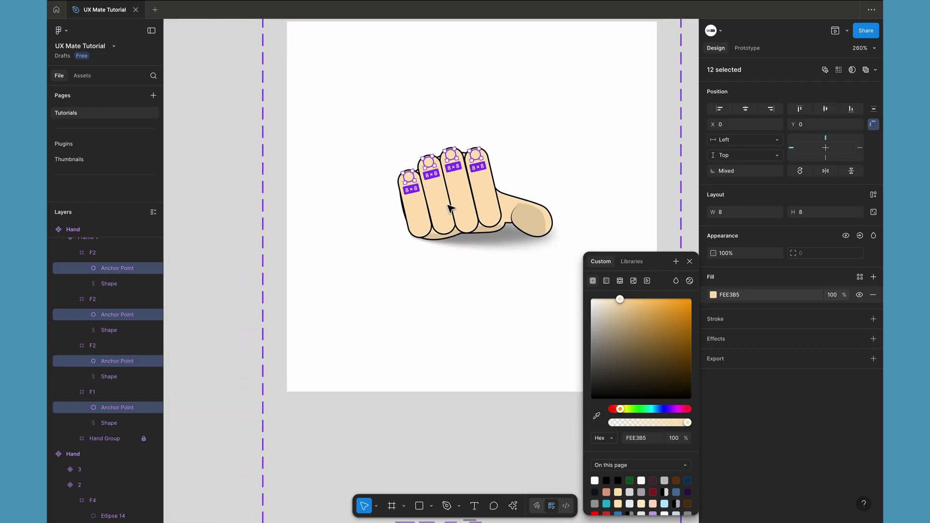
click(295, 332)
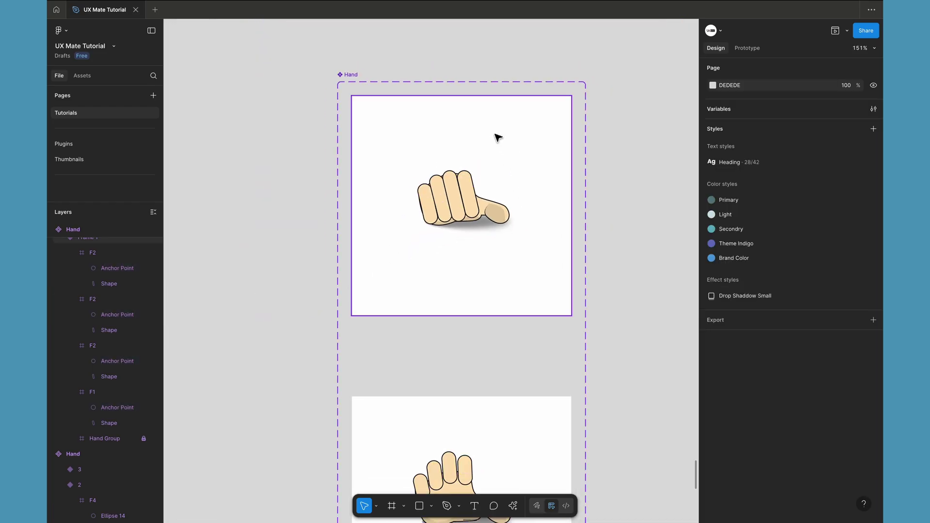
scroll(511, 213, down, 8)
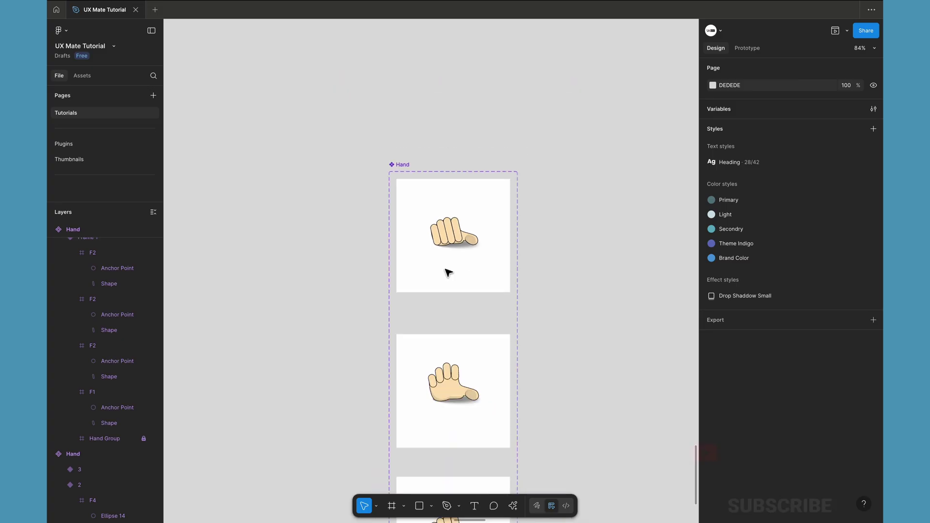
scroll(405, 292, left, 10)
click(304, 291)
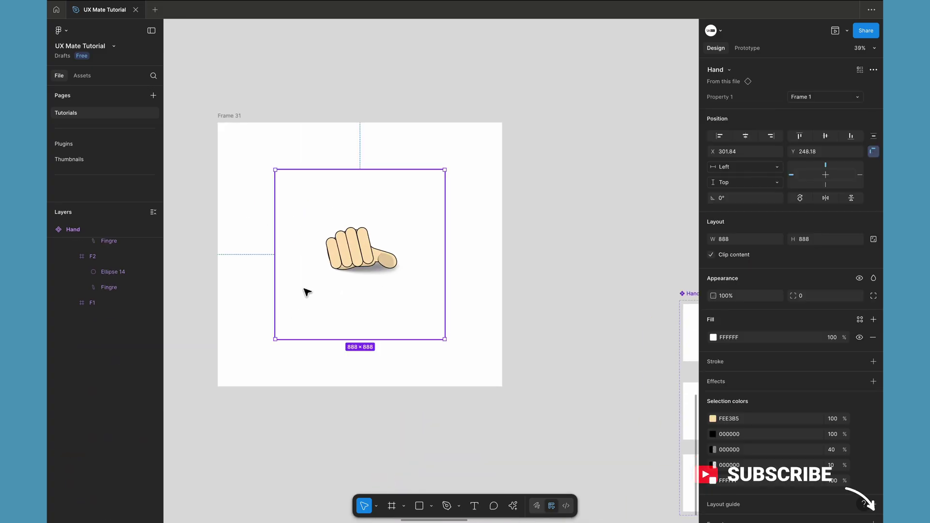
click(835, 30)
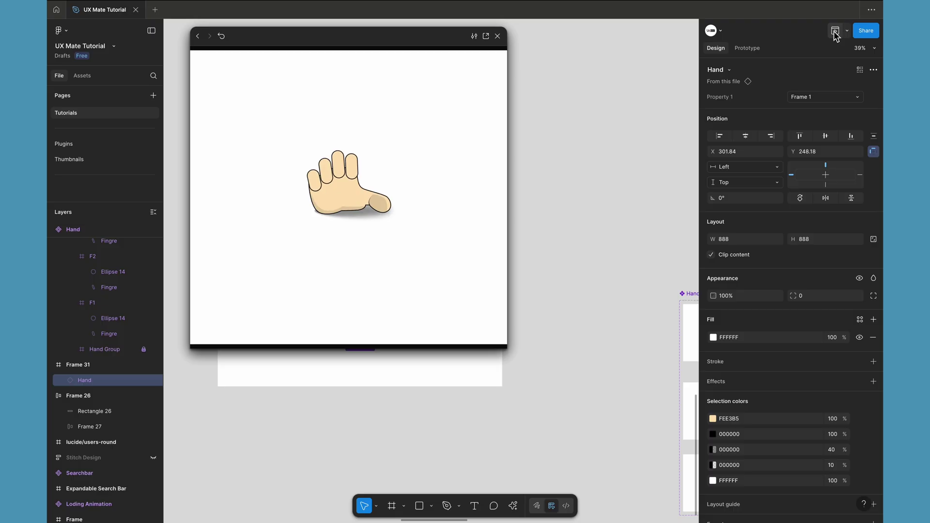
click(497, 36)
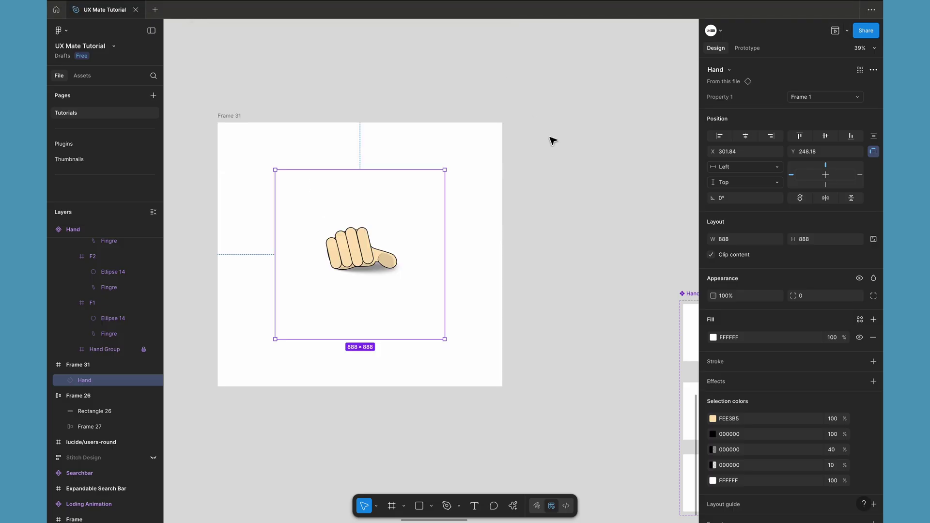
click(550, 140)
scroll(553, 150, down, 3)
scroll(553, 154, right, 3)
scroll(555, 158, down, 3)
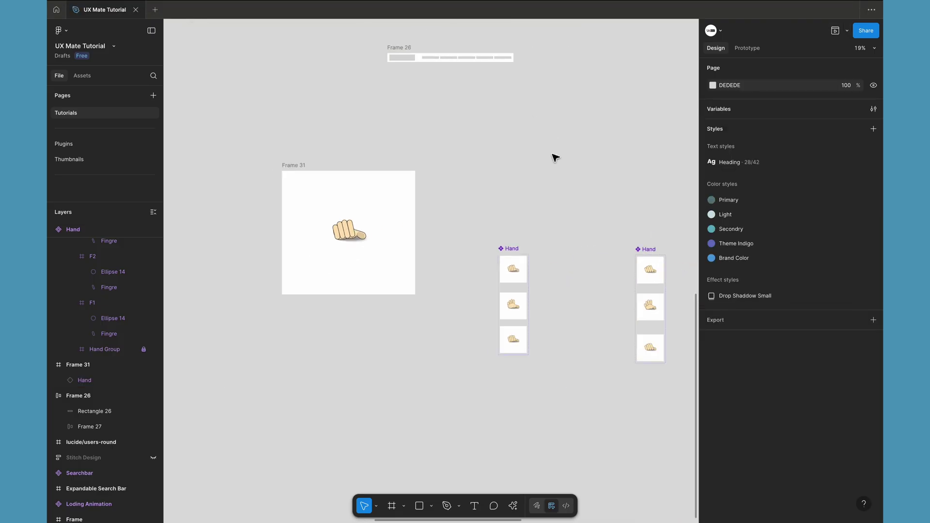